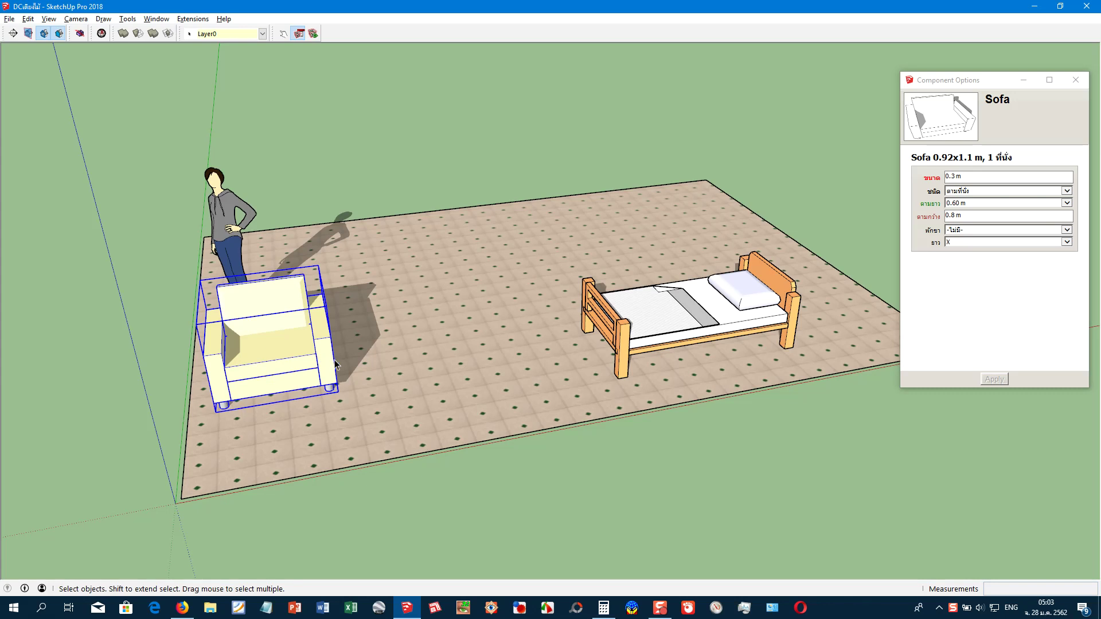
- Stretch the sofa longer with the Scale tool
key("s")
left_click_drag(331, 344, 492, 328)
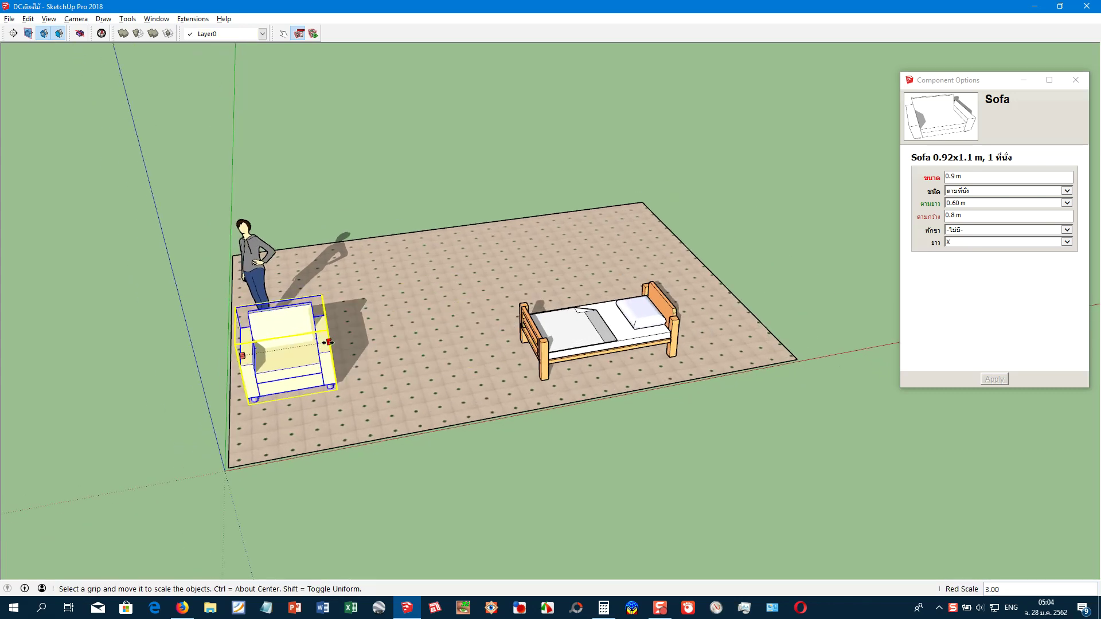
left_click_drag(332, 343, 479, 317)
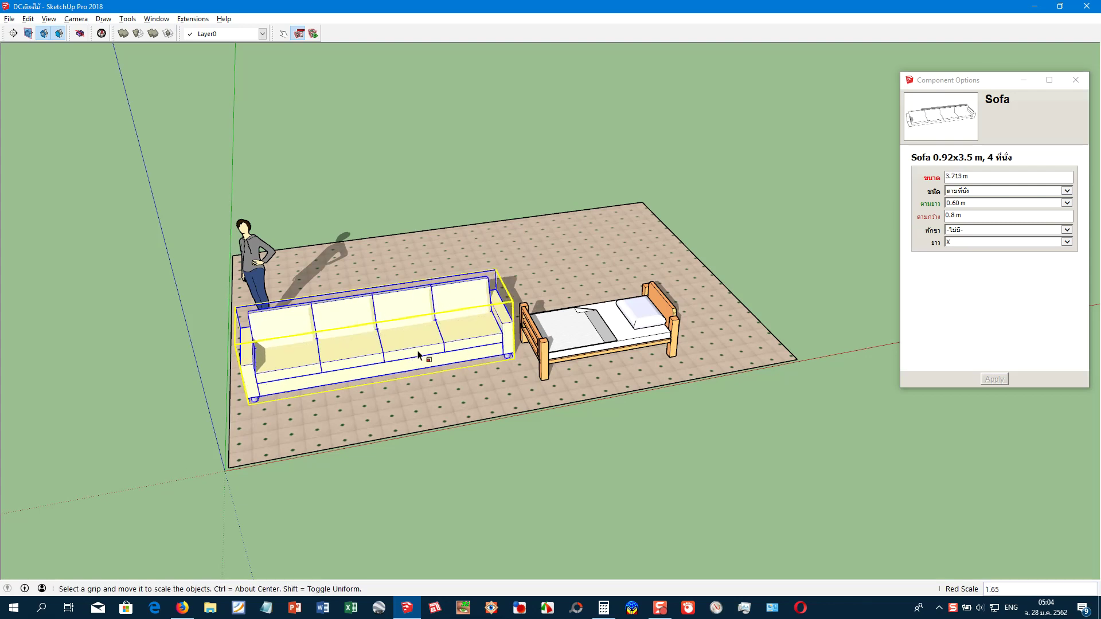
- Set the sofa size to 4 m, sized by length, and apply
left_click(946, 178)
type("4")
left_click(898, 193)
left_click(974, 192)
key("Down")
left_click(995, 380)
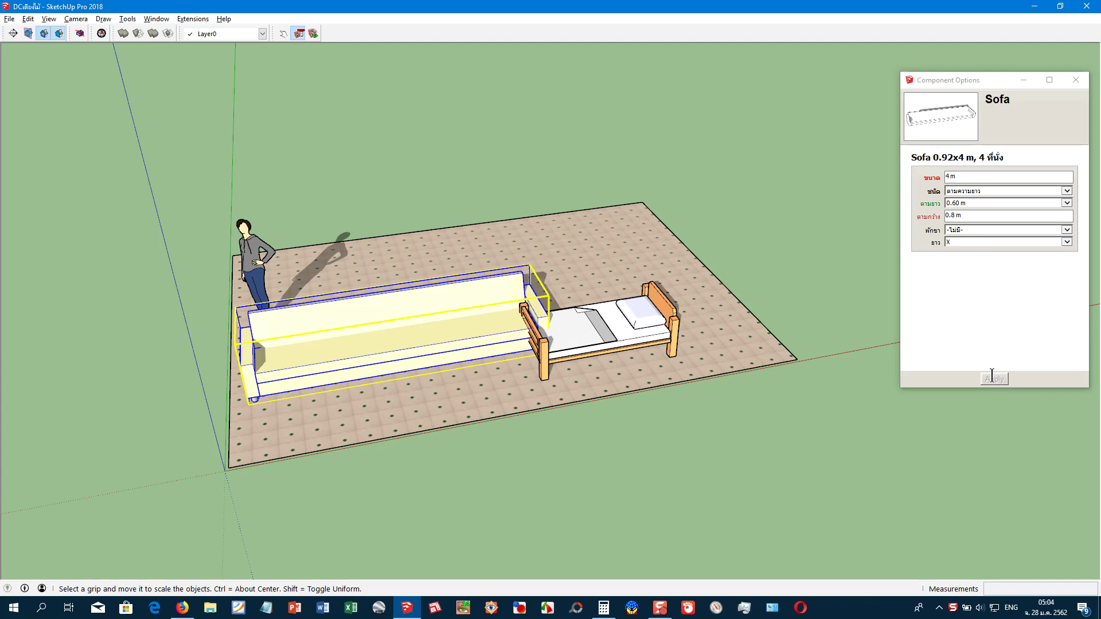
- Scale the sofa back down to about 3.5 m long
mouse_move(467, 334)
middle_mouse_down()
mouse_move(555, 398)
mouse_move(557, 353)
middle_mouse_up()
key("s")
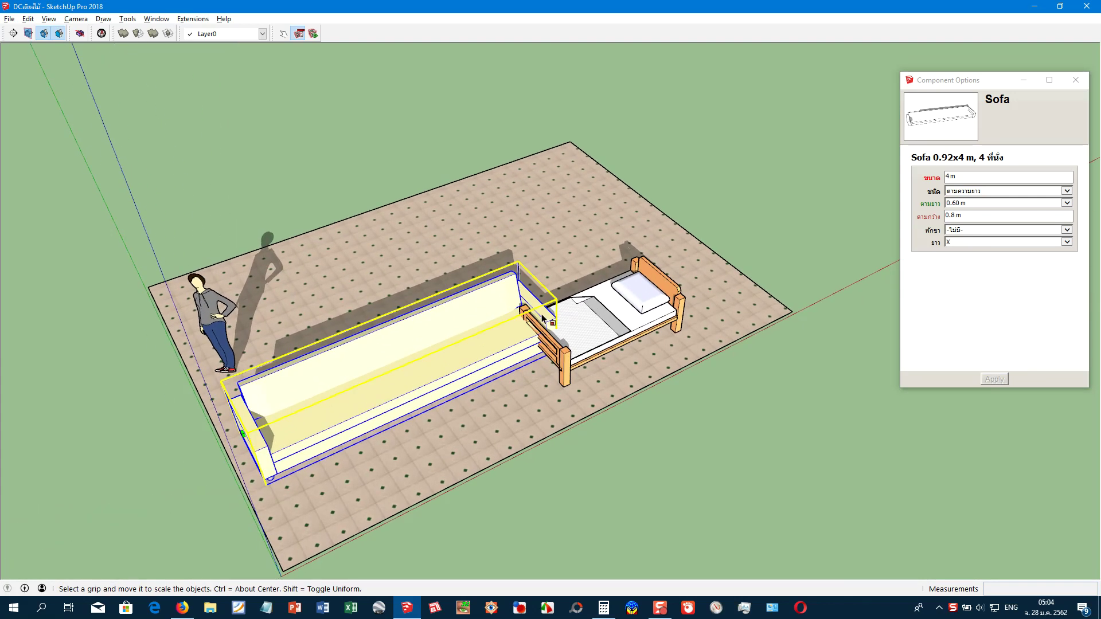
left_click(526, 311)
left_click(505, 322)
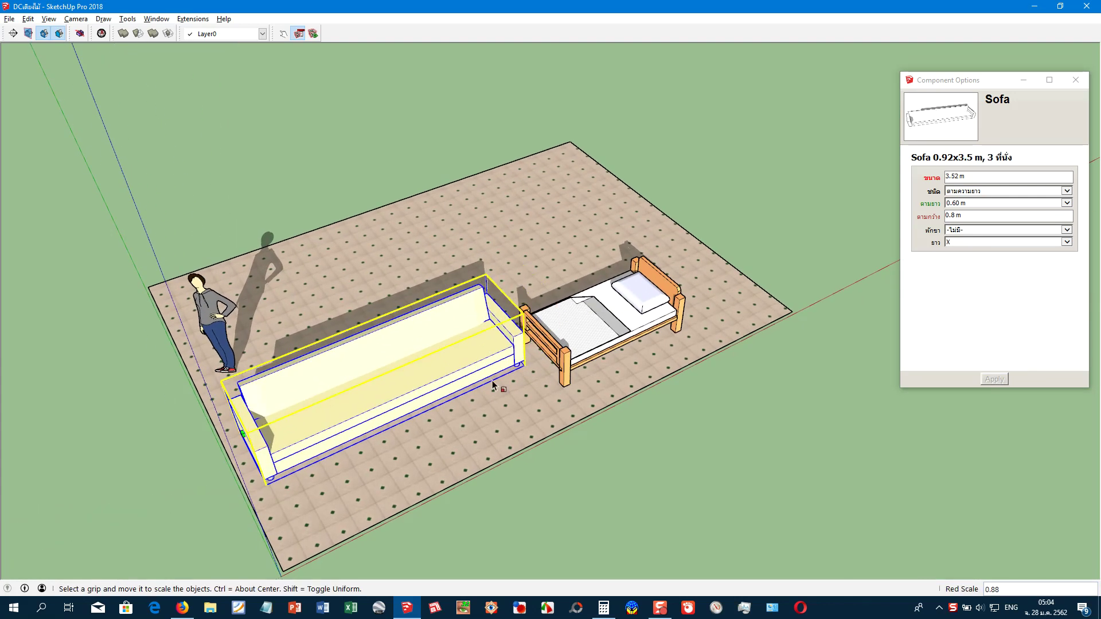
middle_click_drag(499, 382, 504, 361)
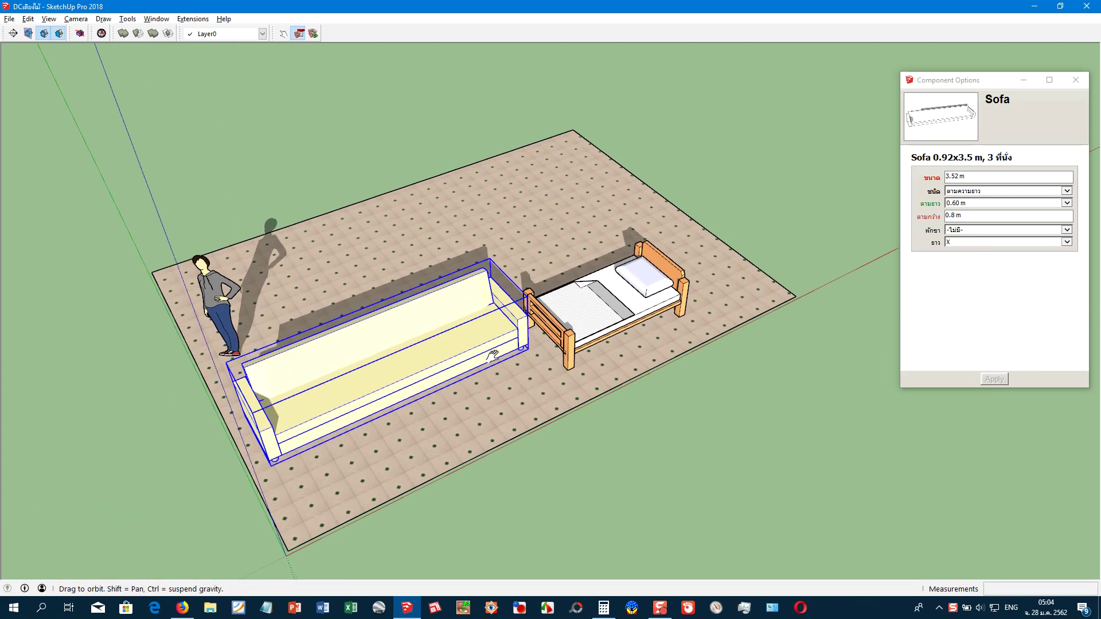
- Set the sofa seat depth to 0.70 m and apply
left_click(959, 203)
left_click(961, 212)
left_click(994, 379)
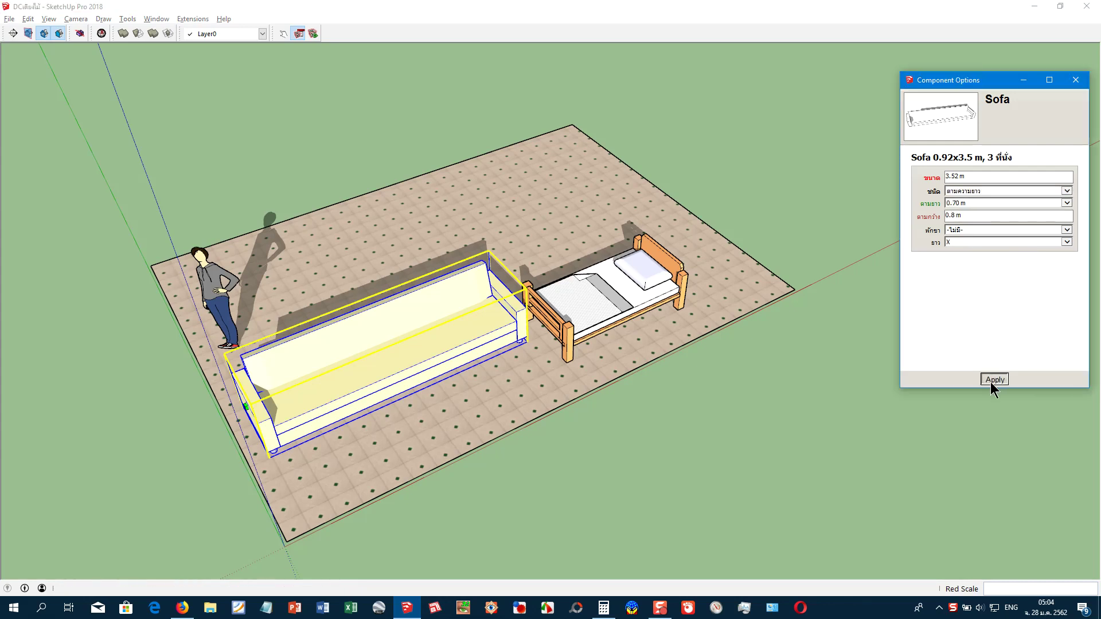
- Change the sofa width to 1 m with by-seat sizing, and apply
left_click(975, 217)
left_click_drag(964, 217, 937, 226)
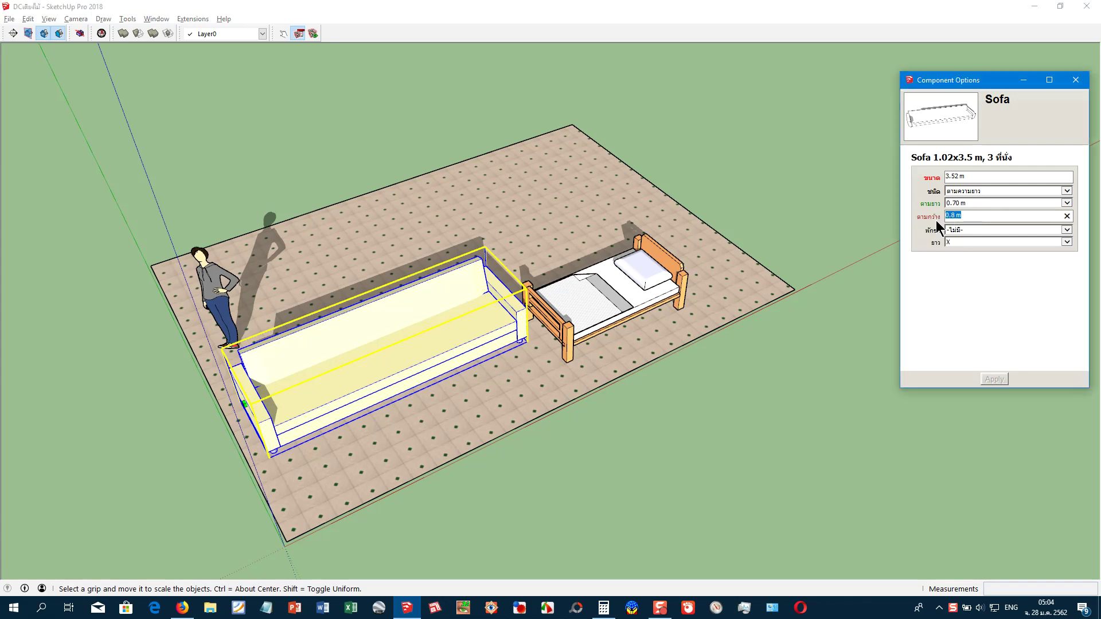
type("1")
key("Return")
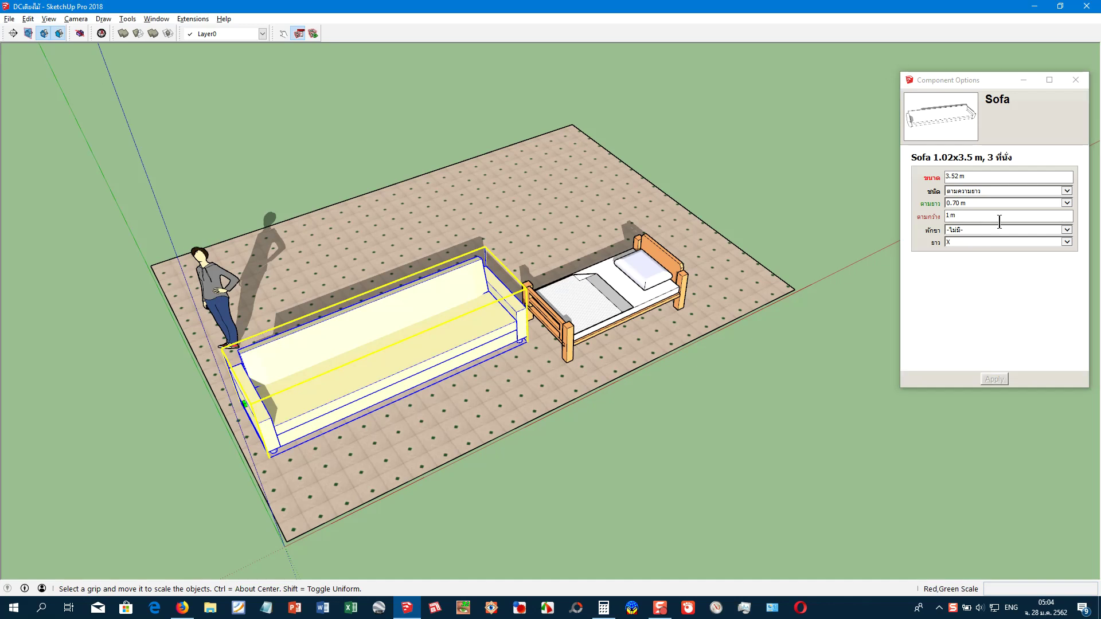
left_click(970, 190)
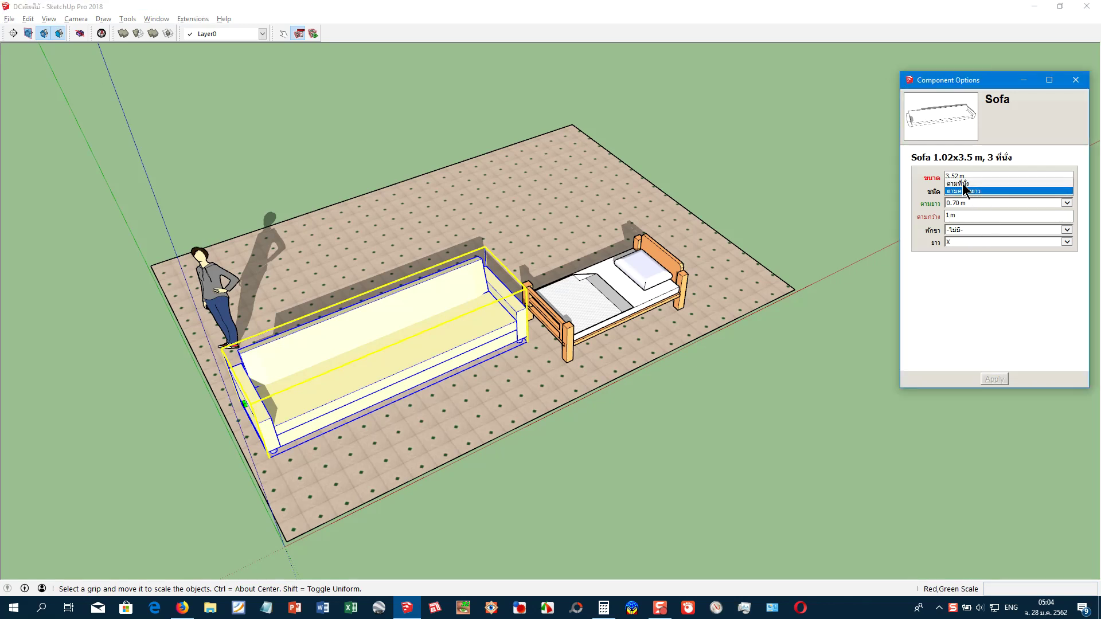
left_click(962, 209)
left_click(989, 380)
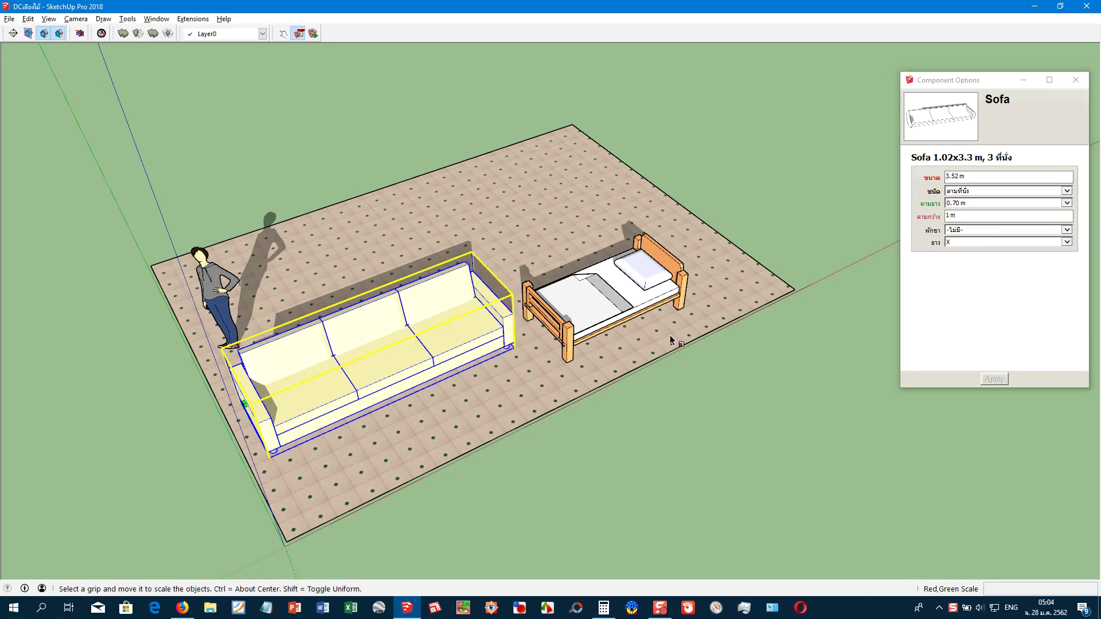
- Switch the sofa's footrest chaise option on
mouse_move(430, 336)
middle_mouse_down()
mouse_move(396, 277)
mouse_move(404, 287)
middle_mouse_up()
key("s")
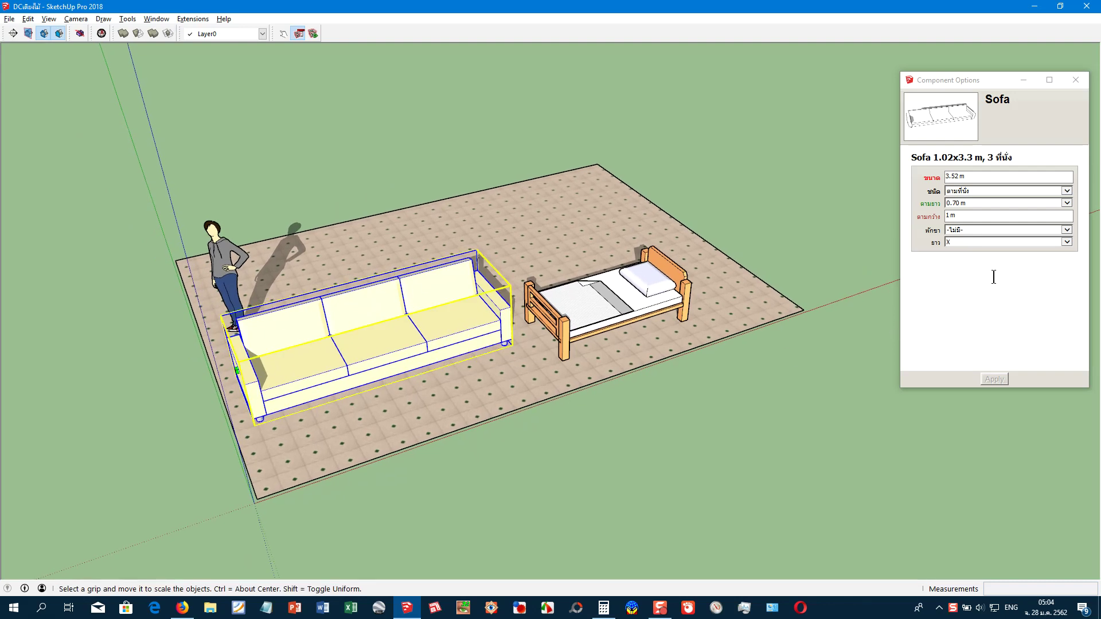
left_click(951, 229)
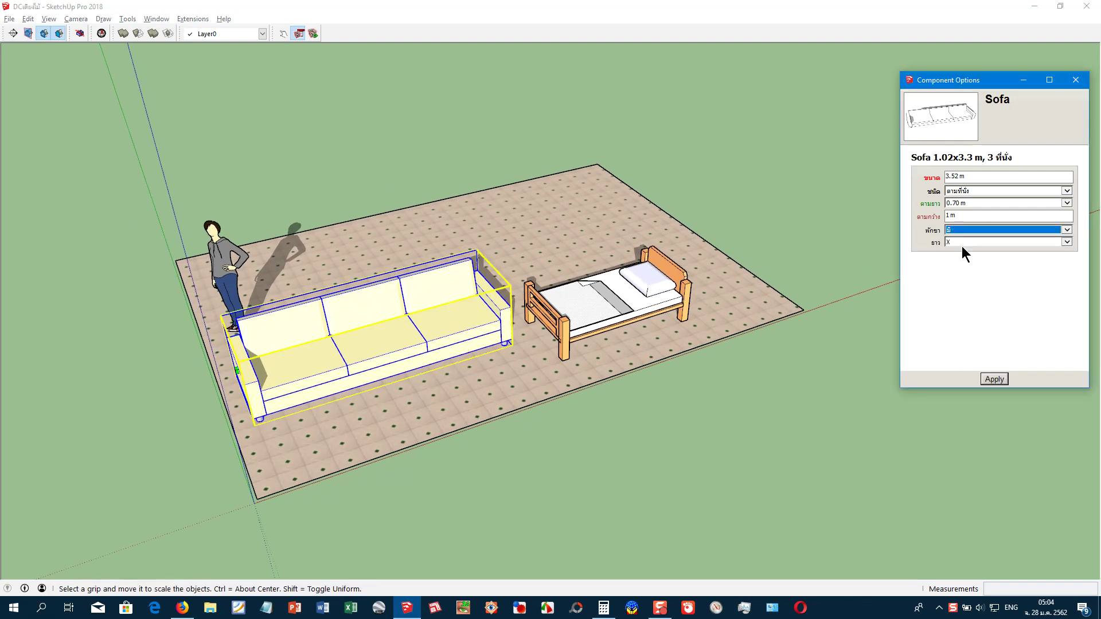
- Apply the chaise and cycle its length through 1.5X and 2X
left_click(1001, 380)
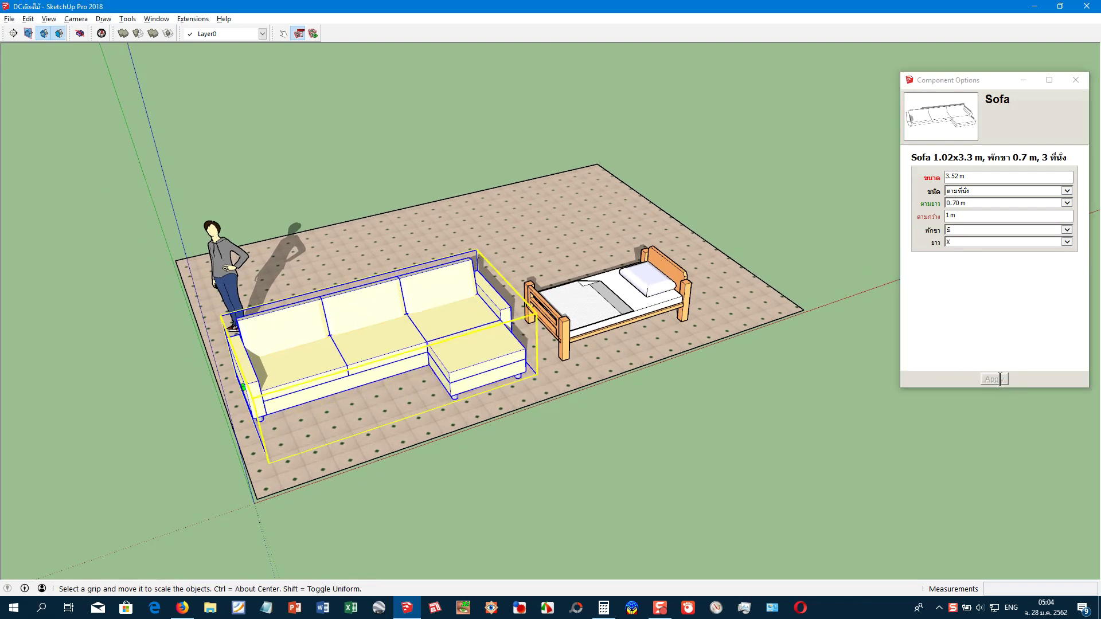
left_click(970, 241)
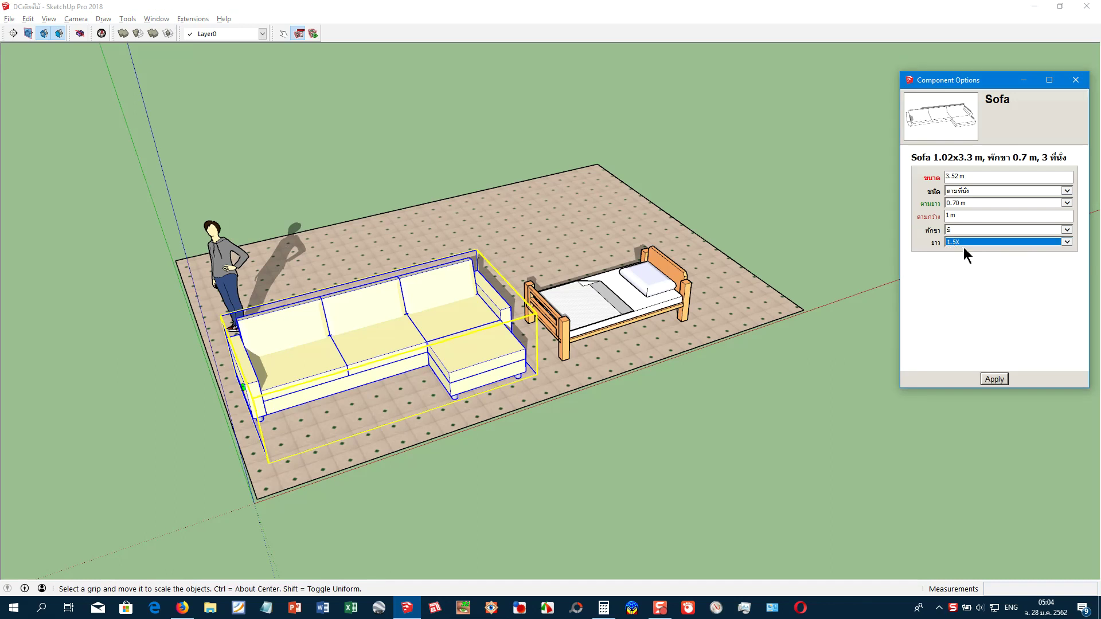
left_click(988, 380)
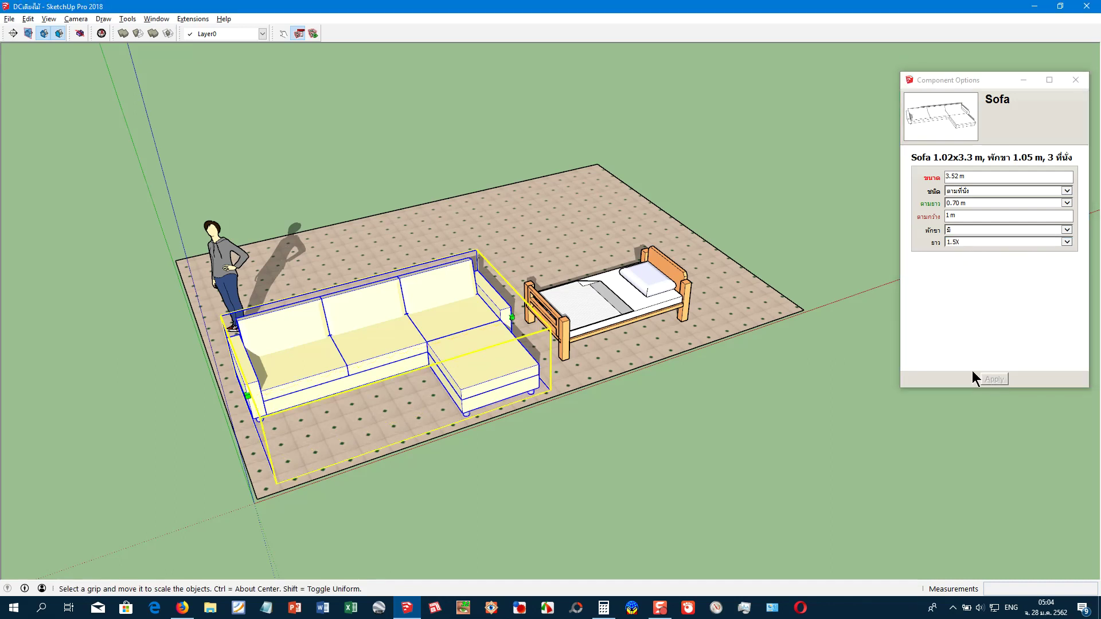
left_click(973, 241)
left_click(965, 251)
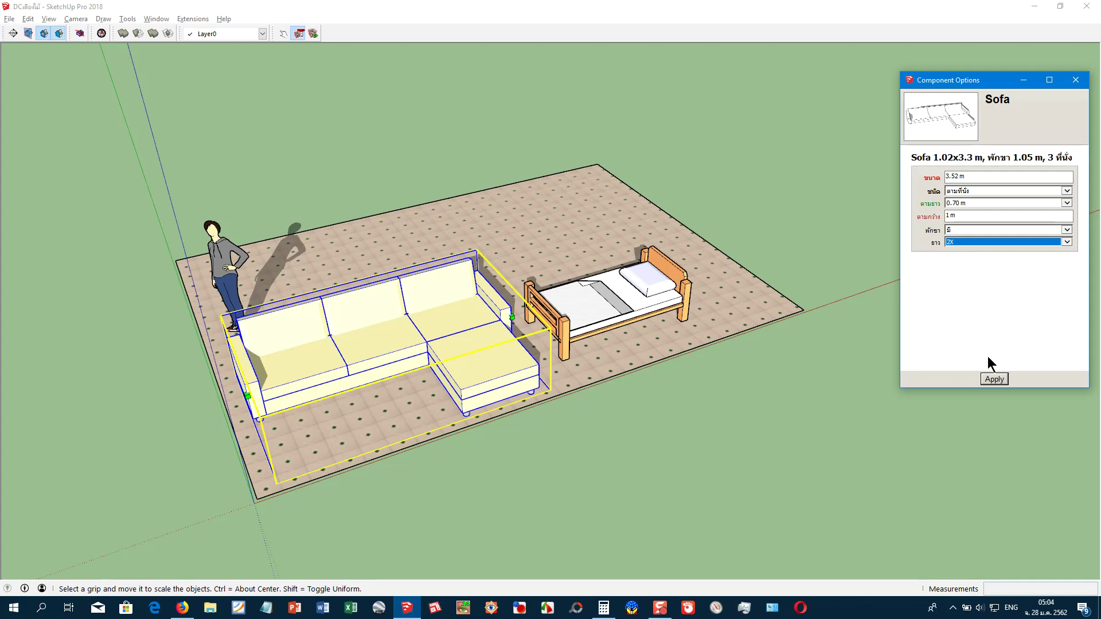
left_click(993, 379)
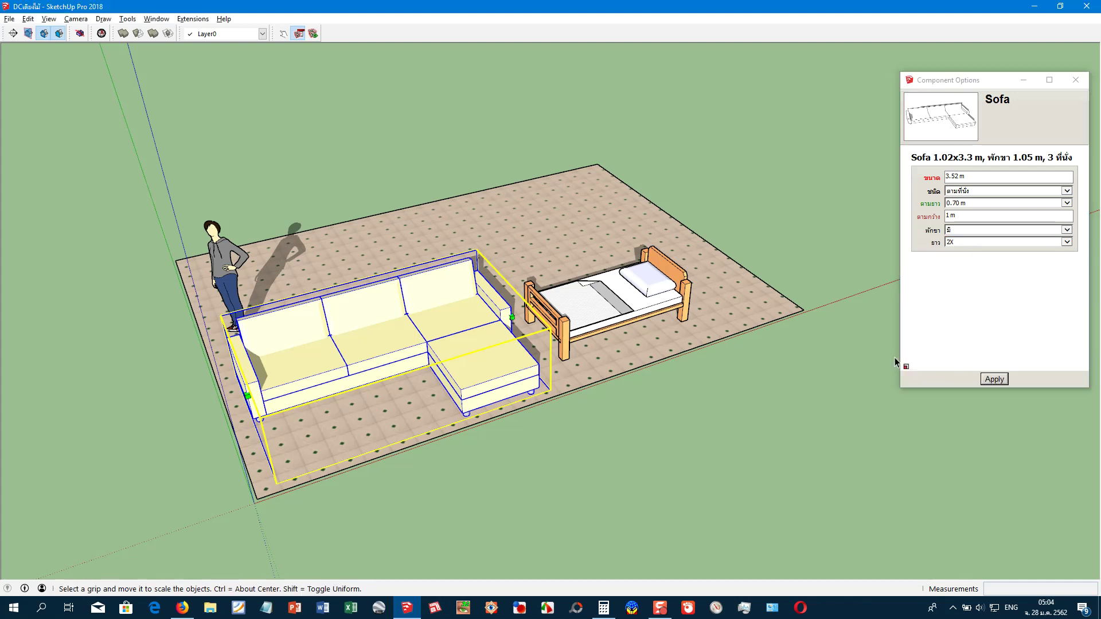
- Switch the sofa to length-based sizing and shorten it to about 2.15 m
left_click(962, 191)
left_click(962, 197)
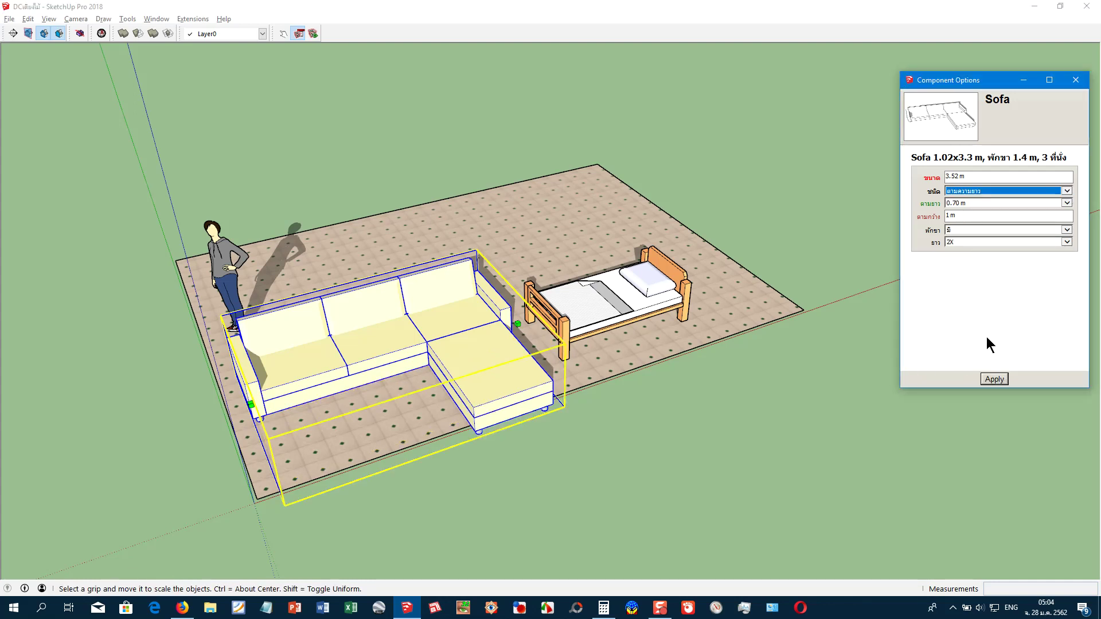
left_click(994, 379)
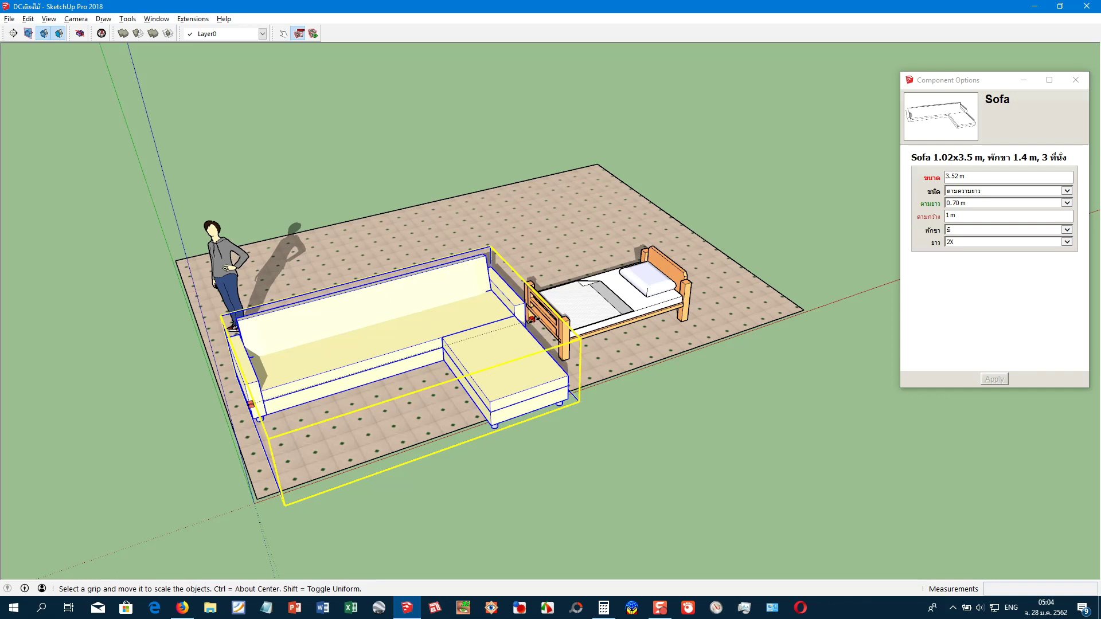
left_click_drag(531, 319, 485, 352)
mouse_move(486, 352)
middle_mouse_down()
mouse_move(377, 386)
mouse_move(326, 386)
mouse_move(378, 388)
middle_mouse_up()
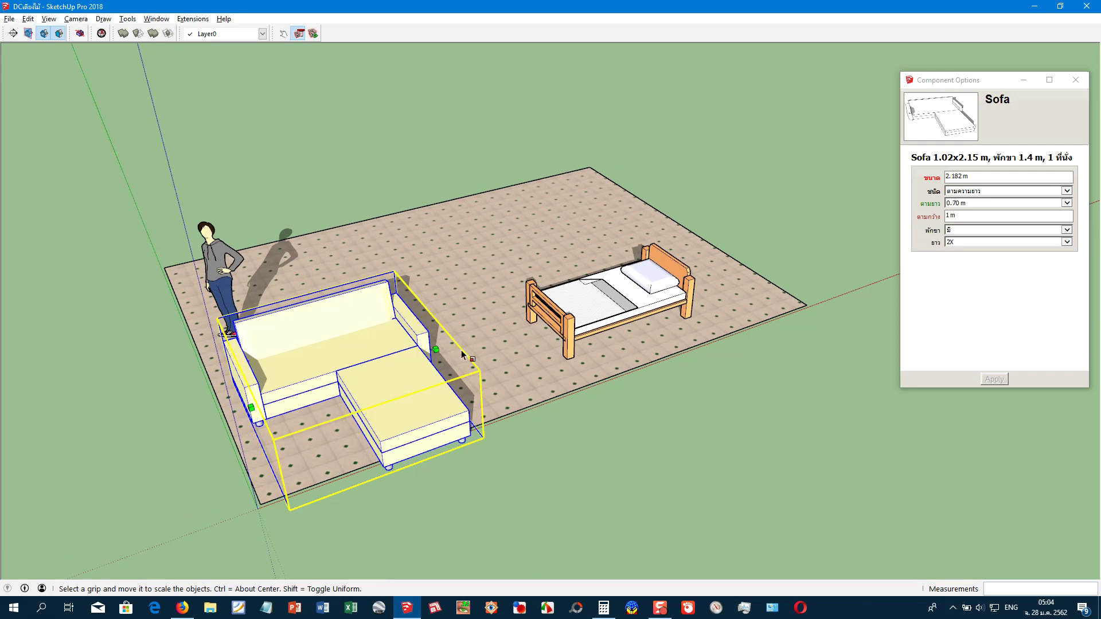
- Keep the chaise length at 2X, then remove the footrest chaise
left_click(962, 238)
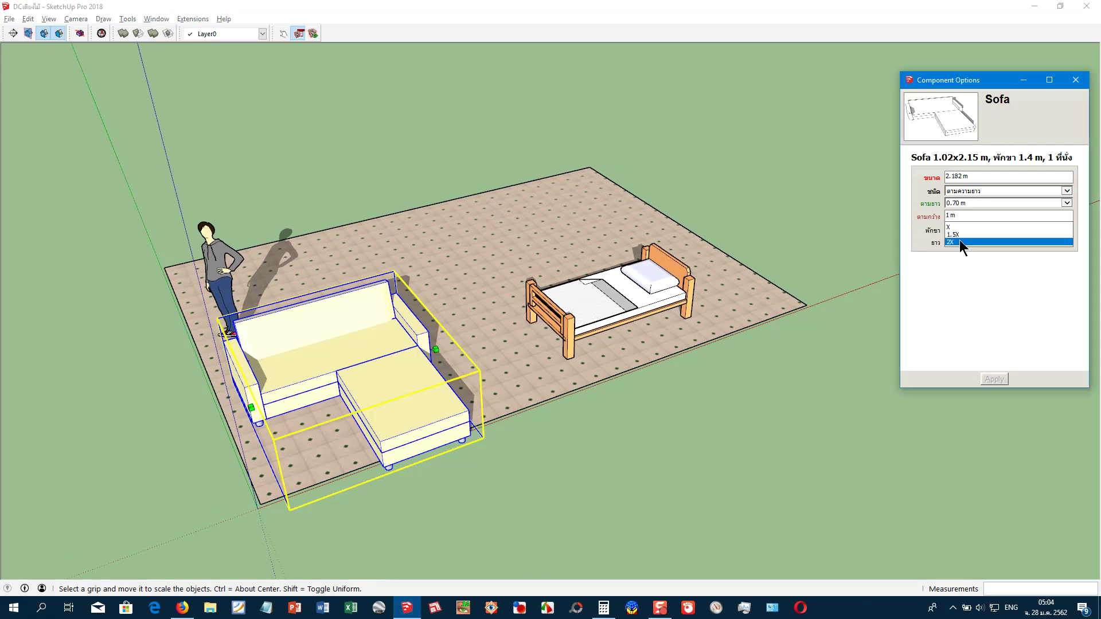
left_click(963, 239)
left_click(972, 232)
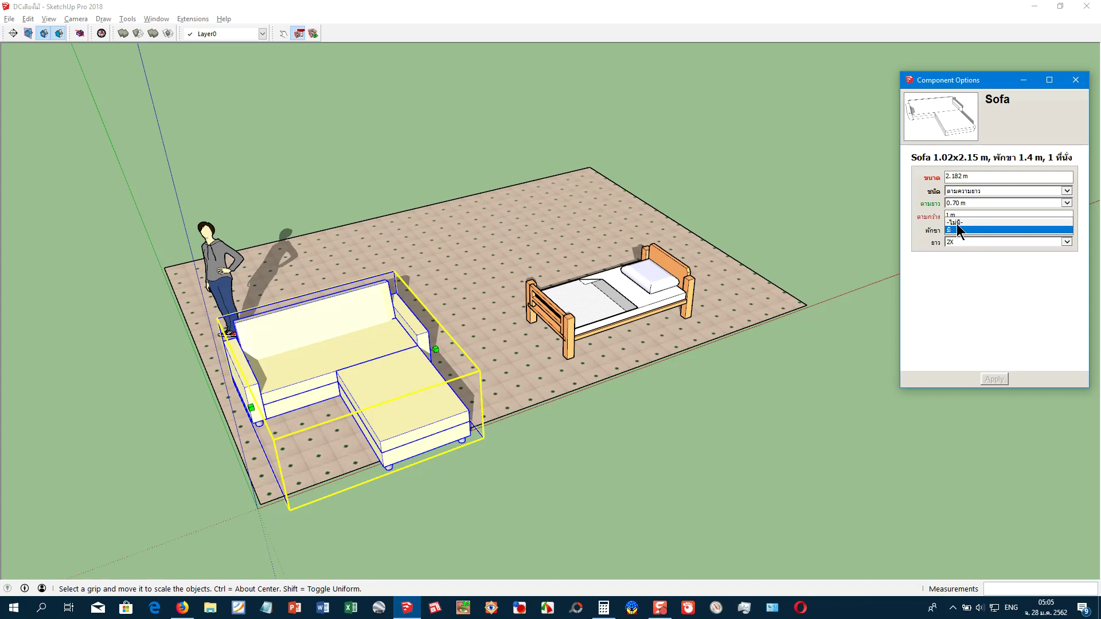
left_click(996, 379)
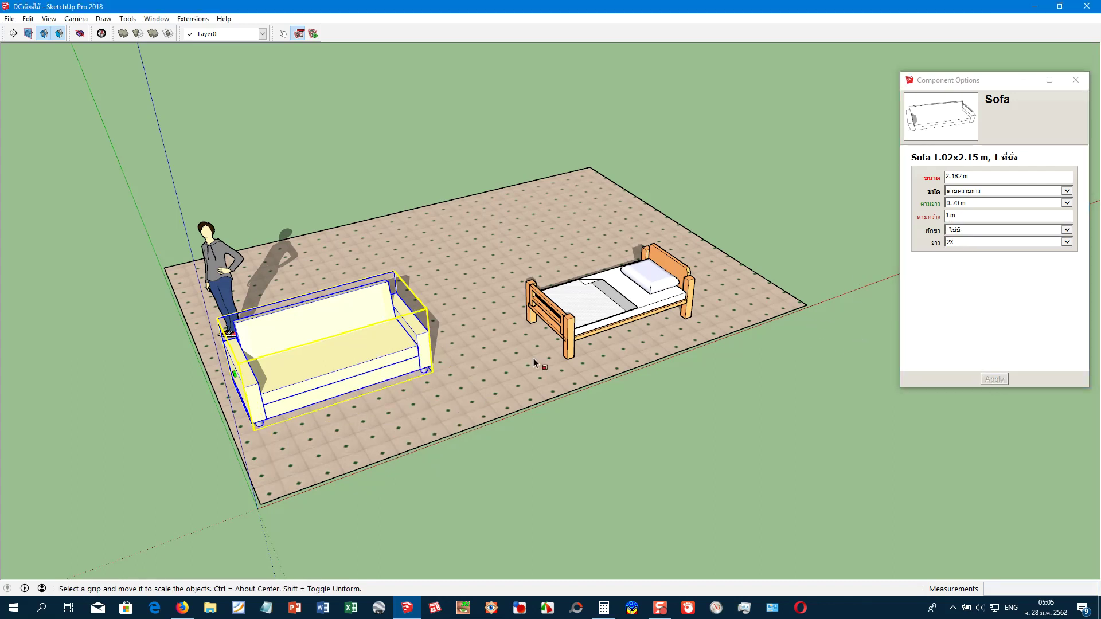
middle_click_drag(587, 317, 576, 338)
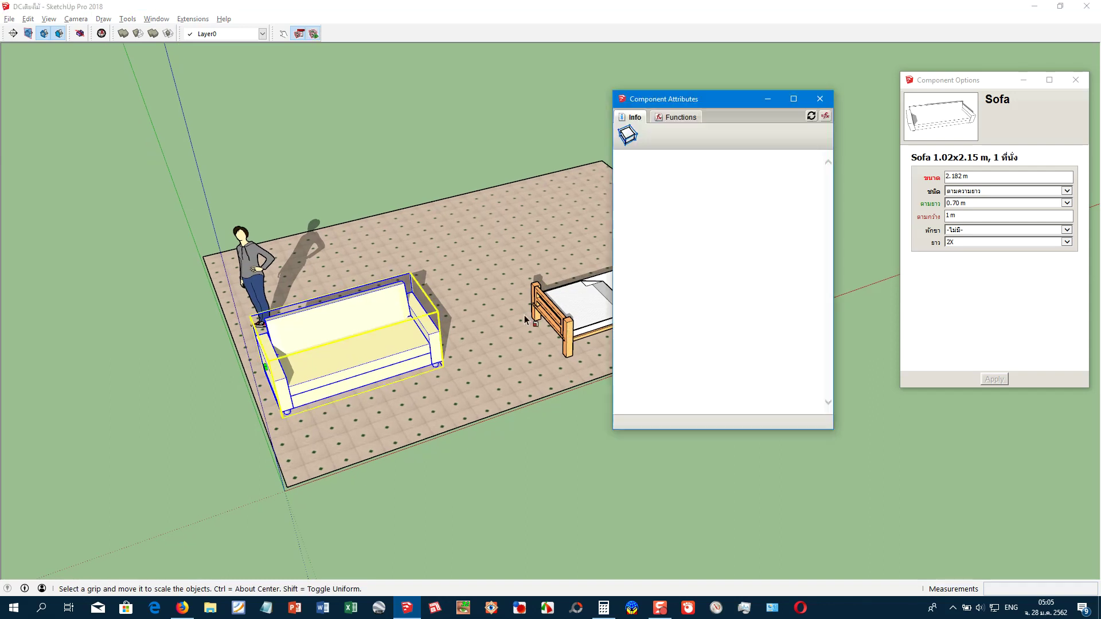
- Open the list-option editor for the SeatZEndL attribute
left_click_drag(826, 228, 827, 268)
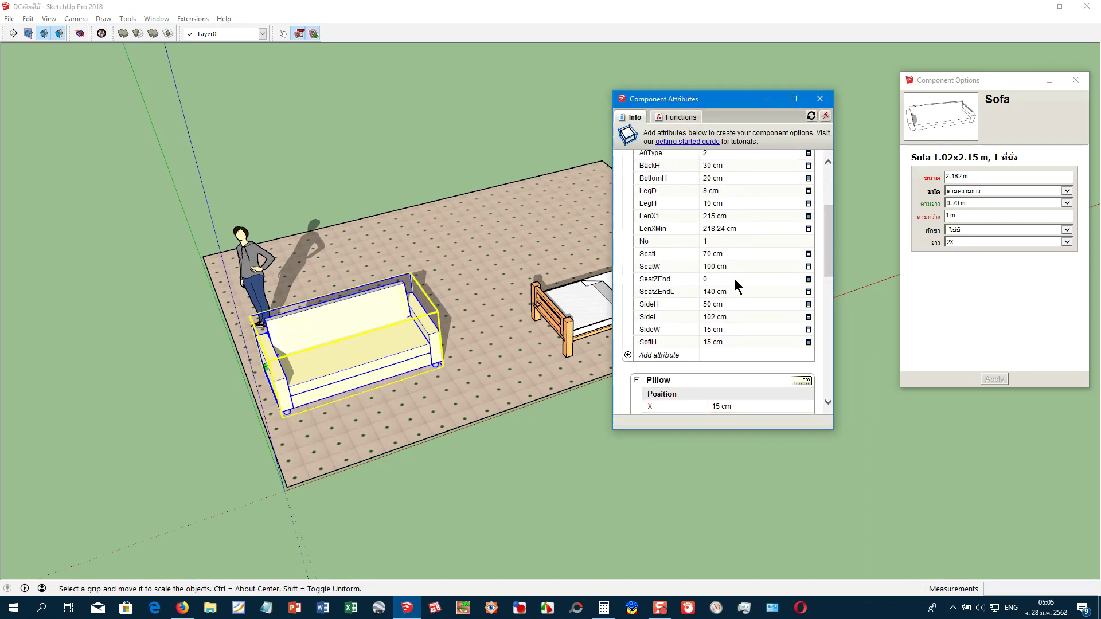
left_click(798, 280)
left_click(781, 292)
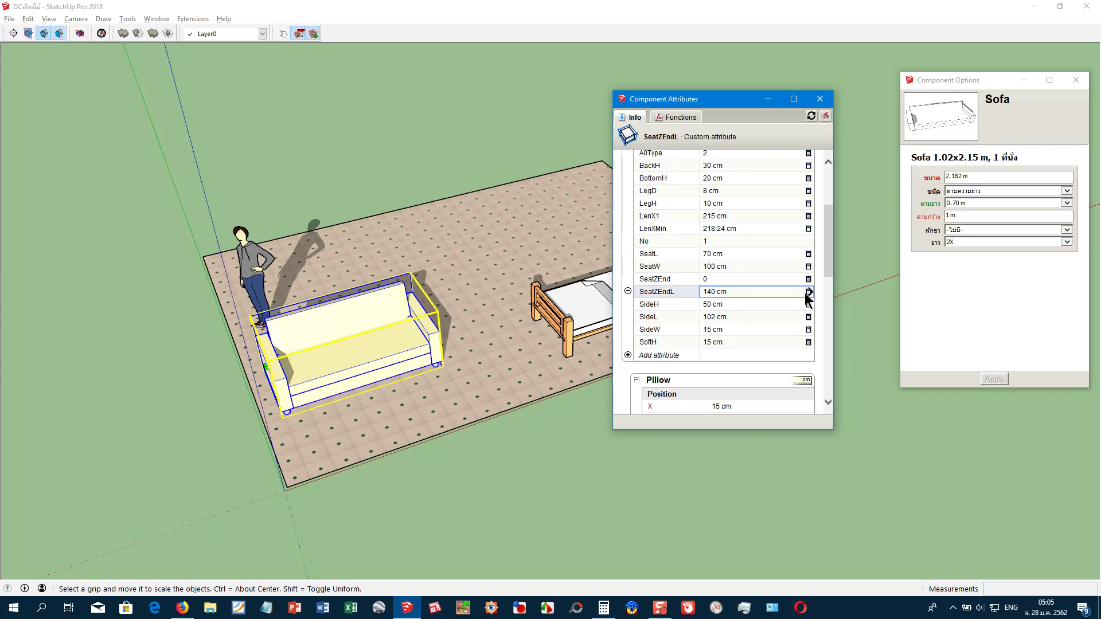
left_click(809, 292)
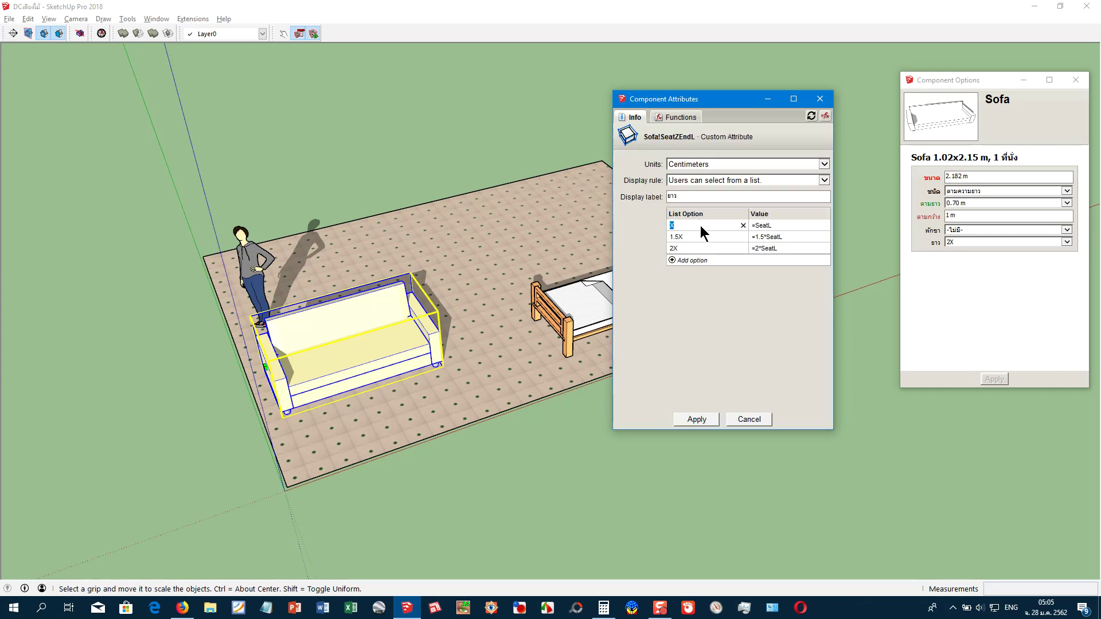
type("1 เท่")
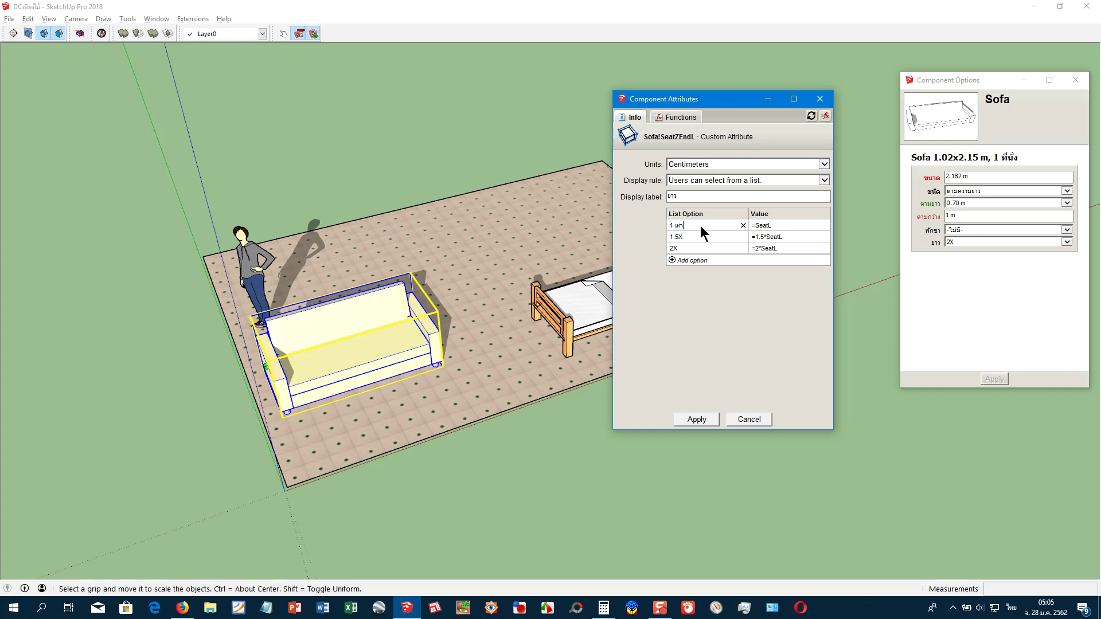
- Relabel the choices as 1 เท่า, 1.5 เท่า and 2 เท่า and apply
type("ที่า")
key("Return")
key("Return")
key("Up")
key("Left")
key("Left")
key("Left")
left_click(707, 421)
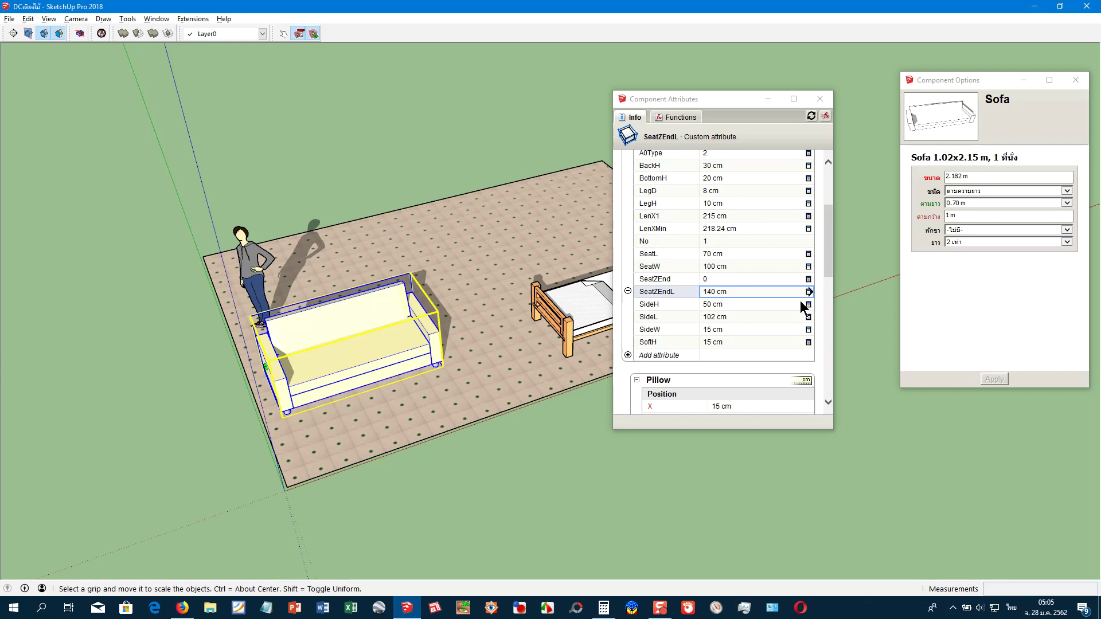
- Close Component Attributes and recentre the view on the room
scroll(453, 353, "up", 3)
scroll(453, 352, "up", 2)
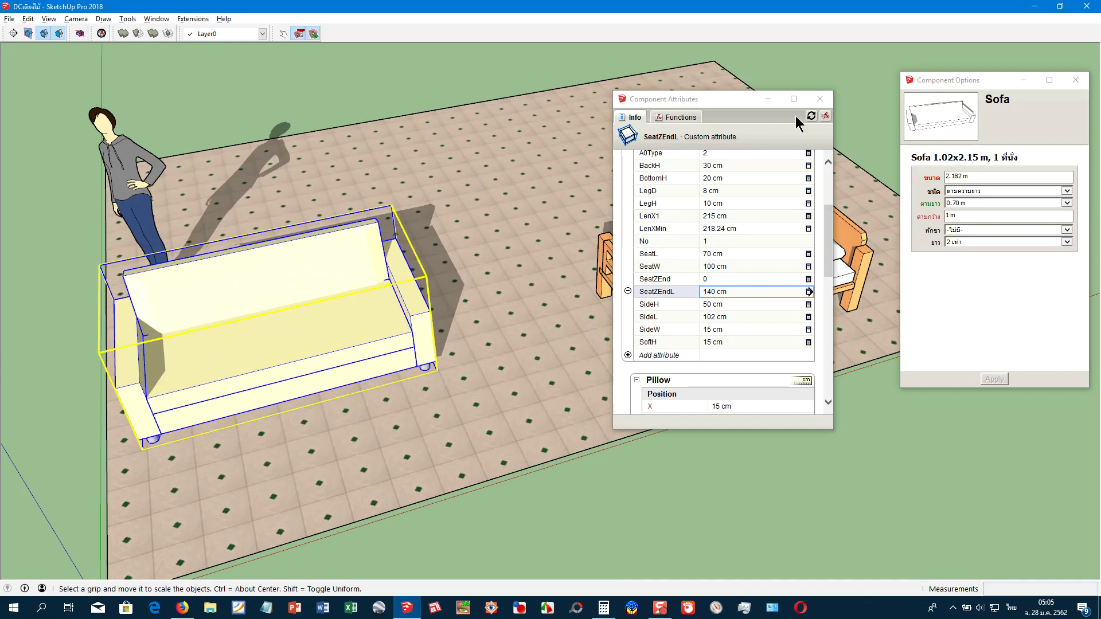
left_click(821, 99)
middle_click_drag(401, 344, 409, 384)
scroll(409, 386, "down", 2)
scroll(524, 386, "down", 3)
middle_click_drag(562, 364, 509, 397)
scroll(509, 397, "up", 1)
scroll(624, 374, "up", 1)
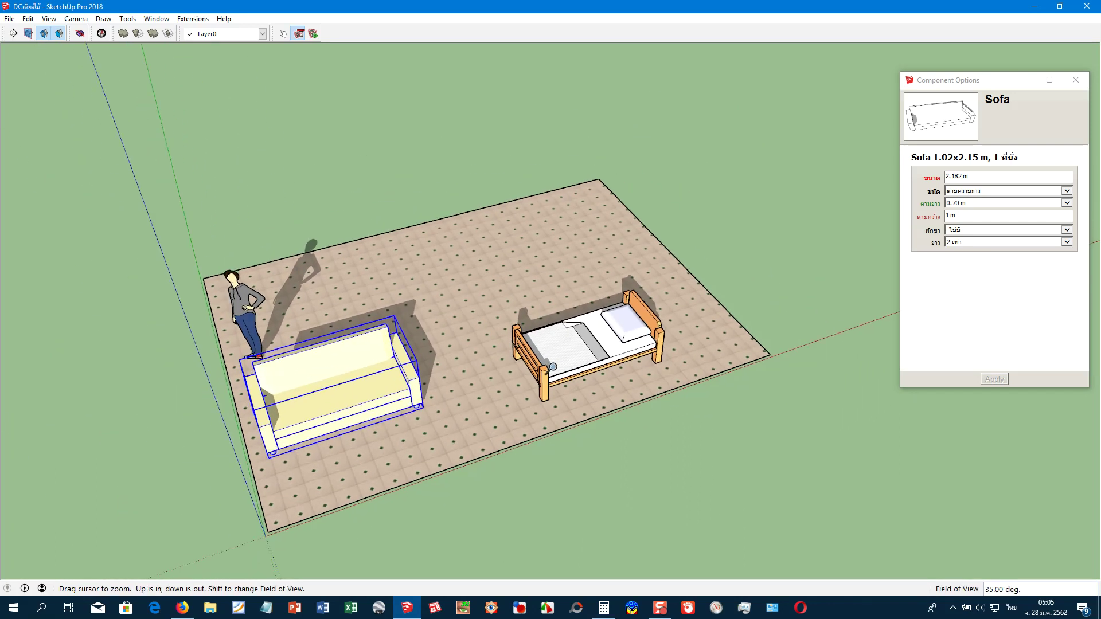
scroll(553, 366, "up", 2)
- Append ของที่นั่ง to each SeatZEndL choice label, apply, and close the window
left_click(313, 33)
scroll(804, 243, "down", 3)
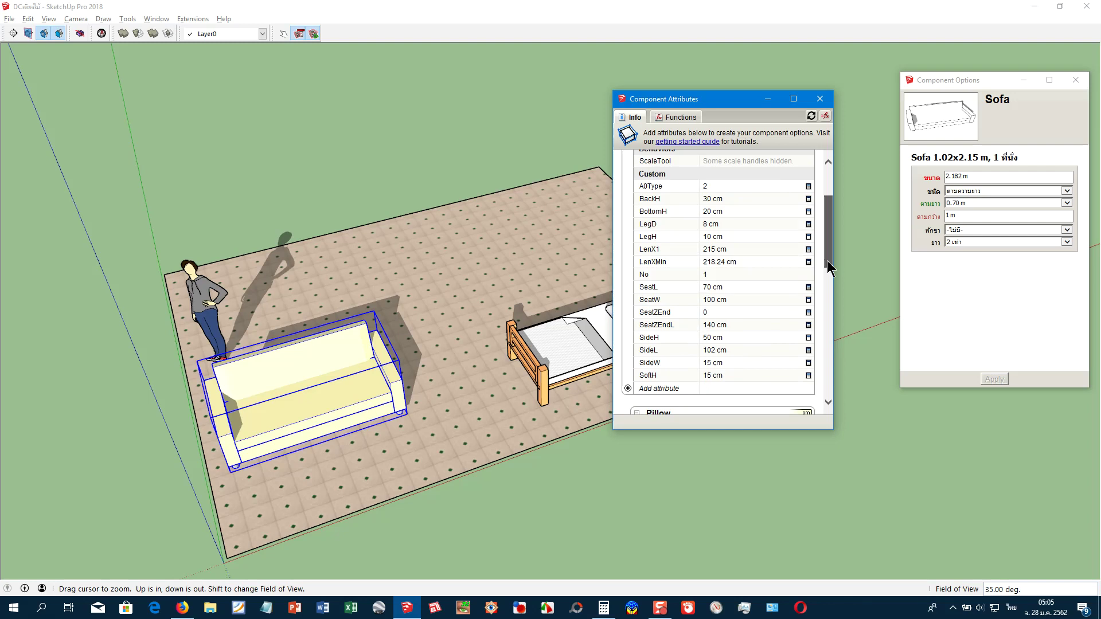
scroll(804, 242, "down", 2)
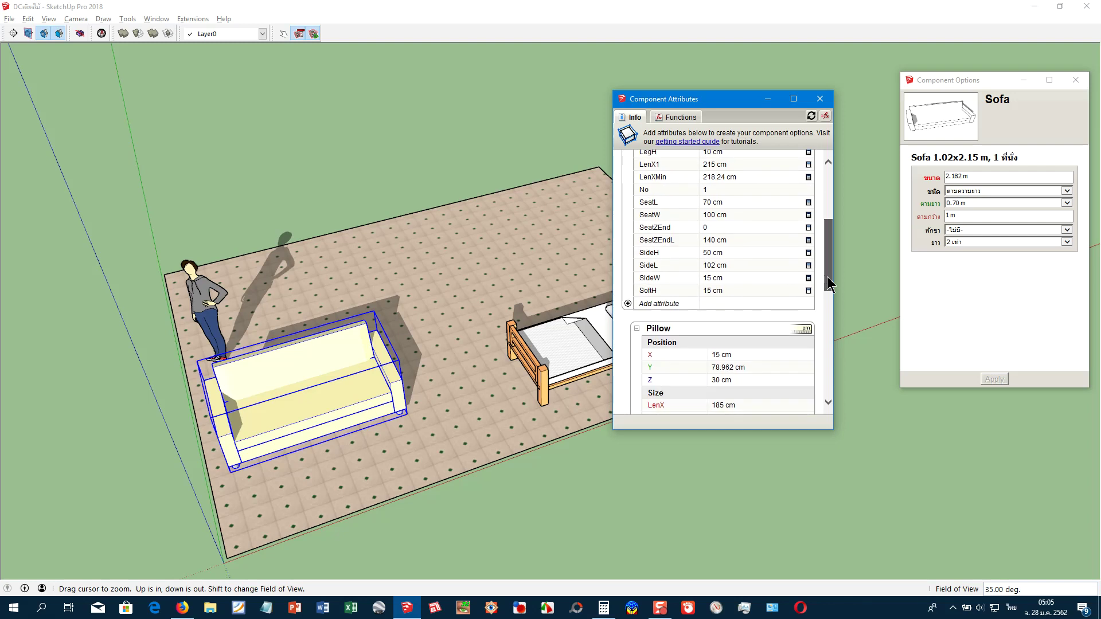
left_click(808, 241)
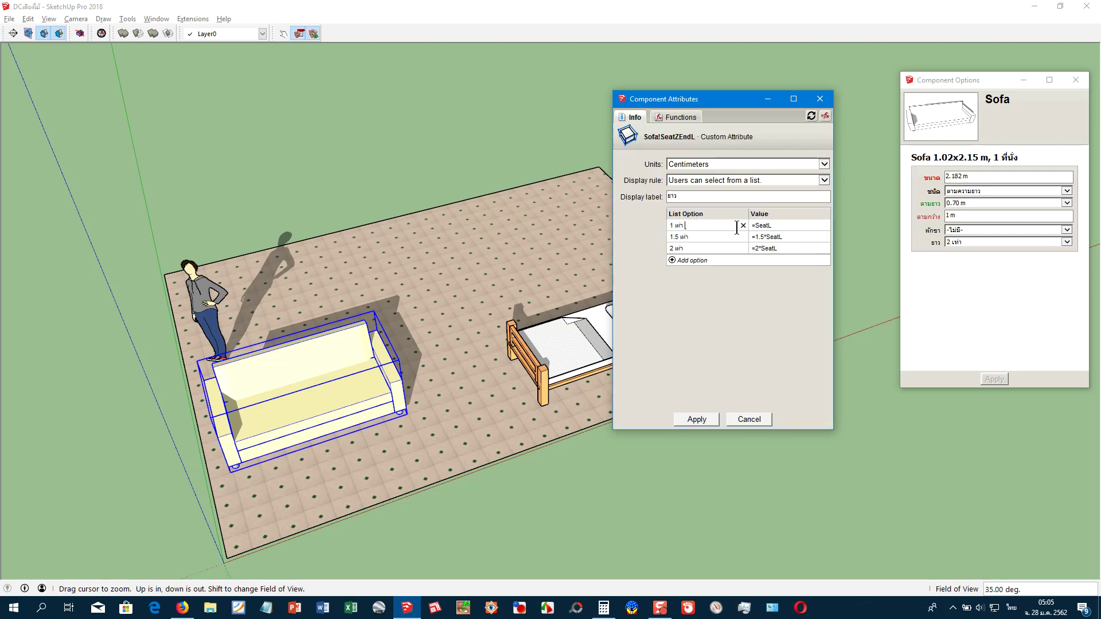
type("ของที่นั่ง")
key("Return")
key("Return")
left_click(696, 423)
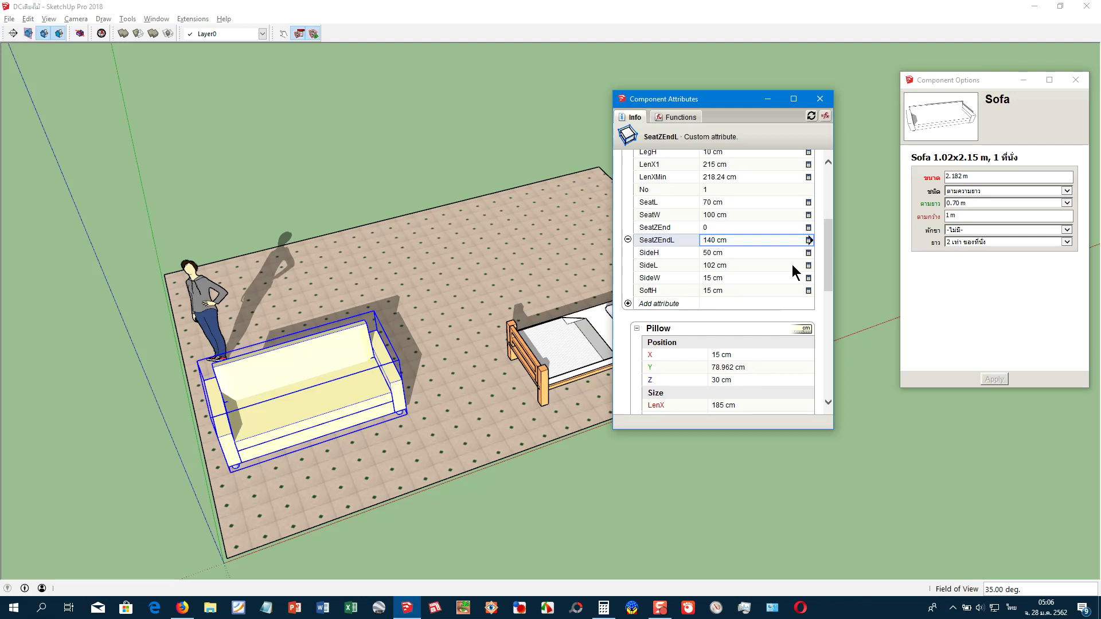
left_click(821, 99)
mouse_move(554, 353)
middle_mouse_down()
mouse_move(559, 410)
mouse_move(466, 429)
middle_mouse_up()
- Set the sofa type to ตามที่นั่ง with a 0.6 m width and apply
left_click(969, 187)
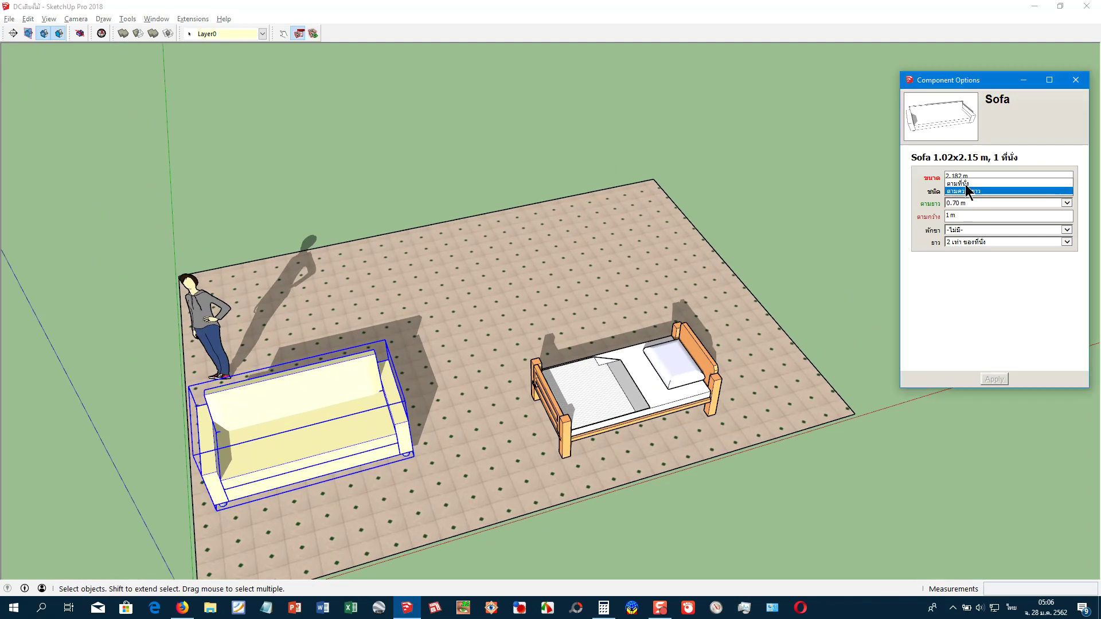
left_click(995, 380)
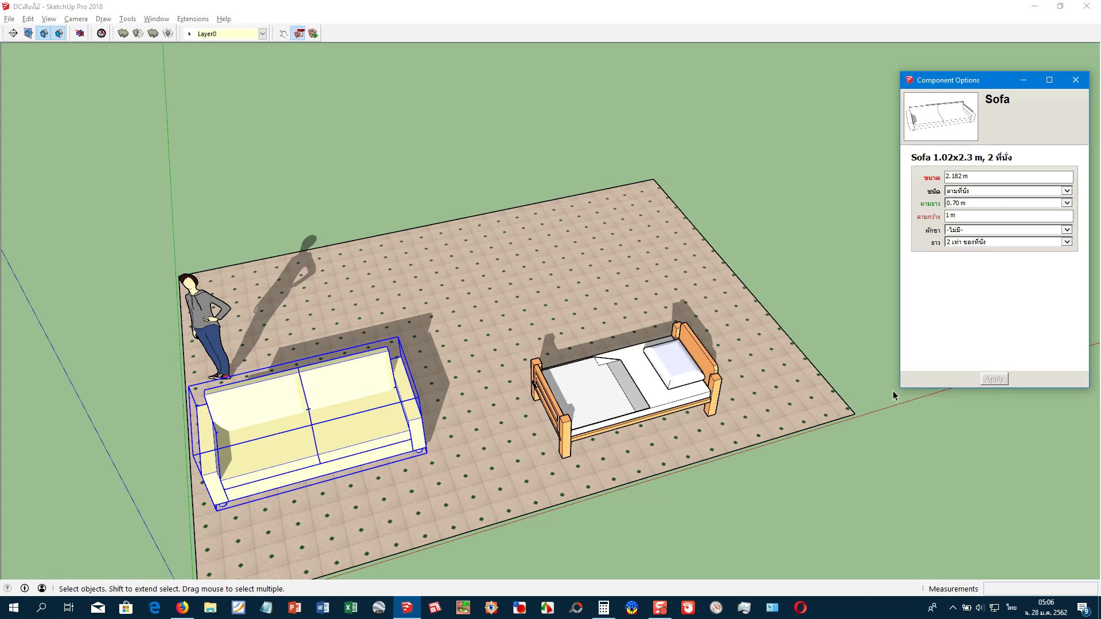
double_click(980, 180)
type("/")
key("alt+shift")
left_click(968, 204)
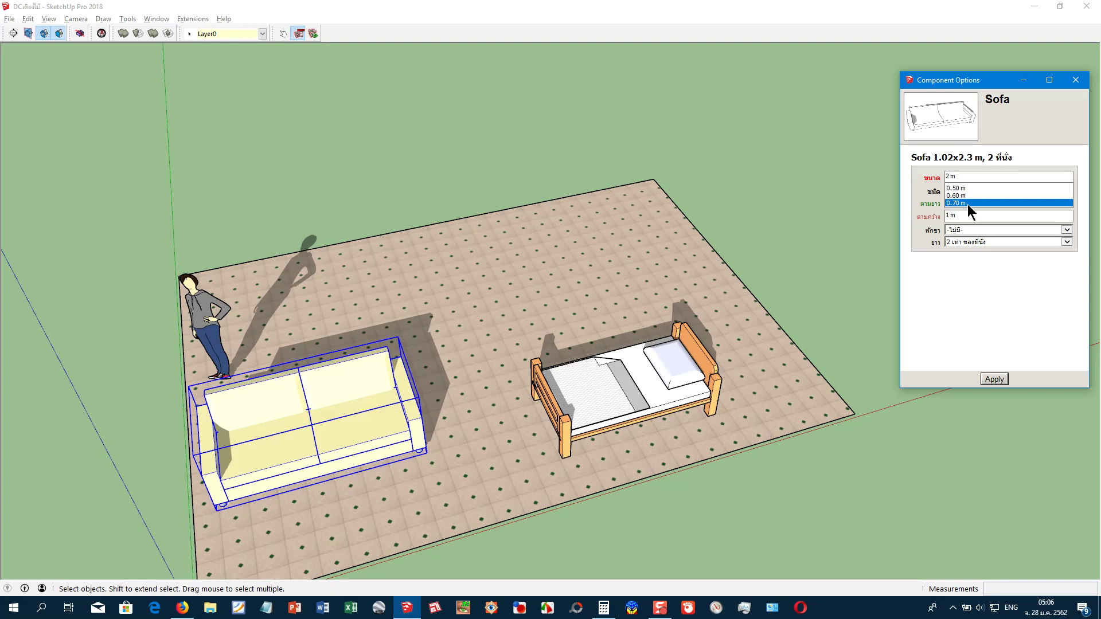
left_click(969, 203)
key("Tab")
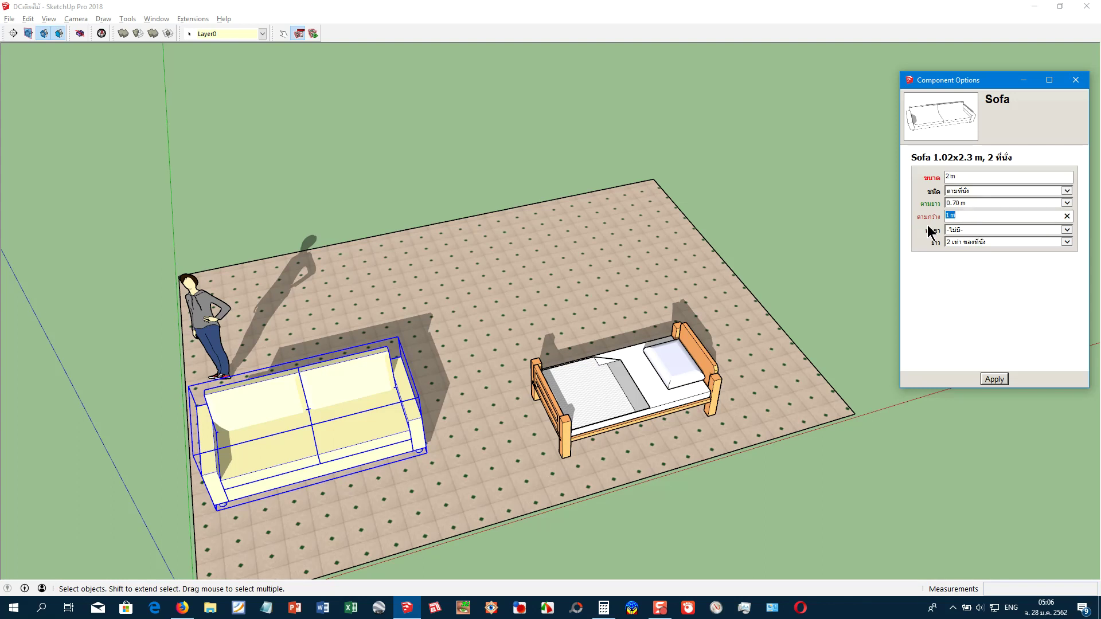
type(".6")
left_click(993, 380)
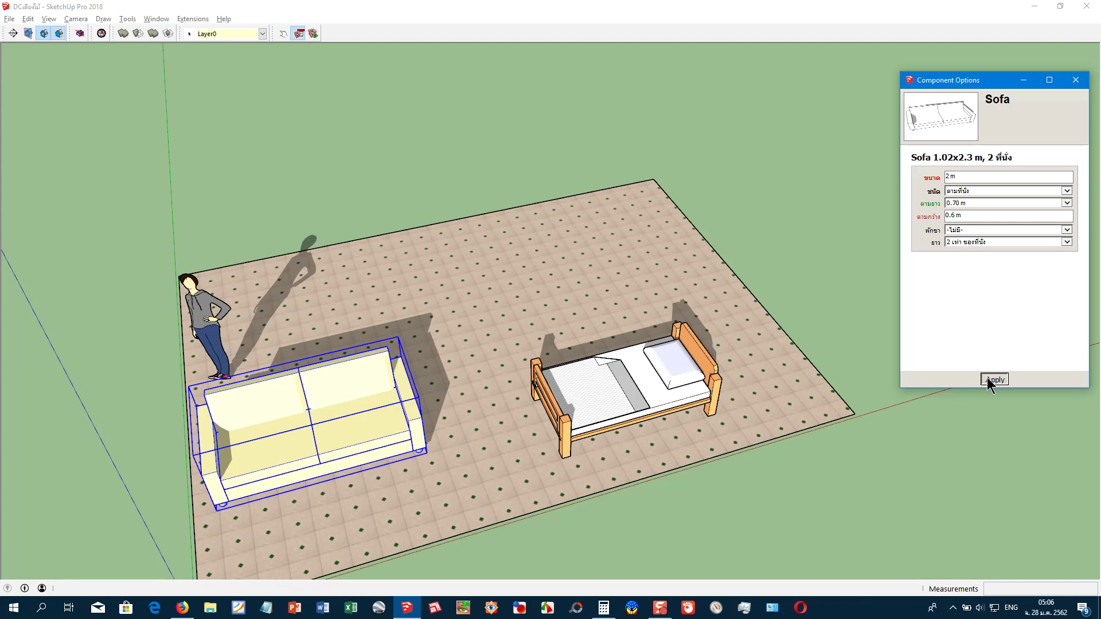
- Stretch the sofa longer and apply a 0.50 m seat length
scroll(365, 450, "down", 2)
middle_click_drag(365, 450, 404, 418)
key("s")
left_click_drag(405, 424, 451, 401)
left_click(969, 200)
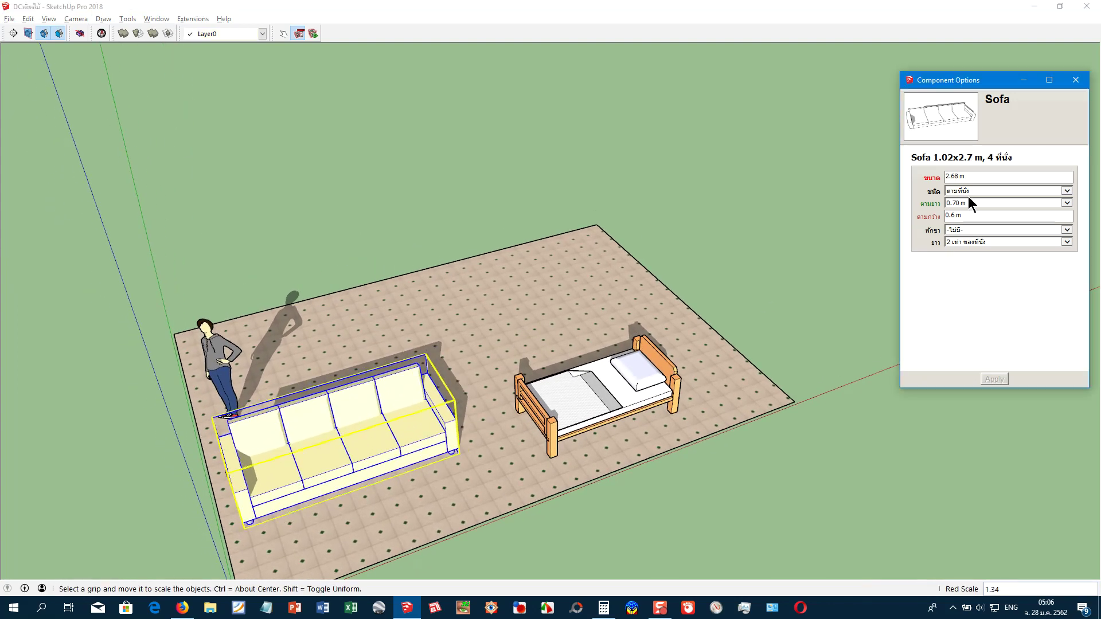
left_click(957, 188)
left_click(994, 379)
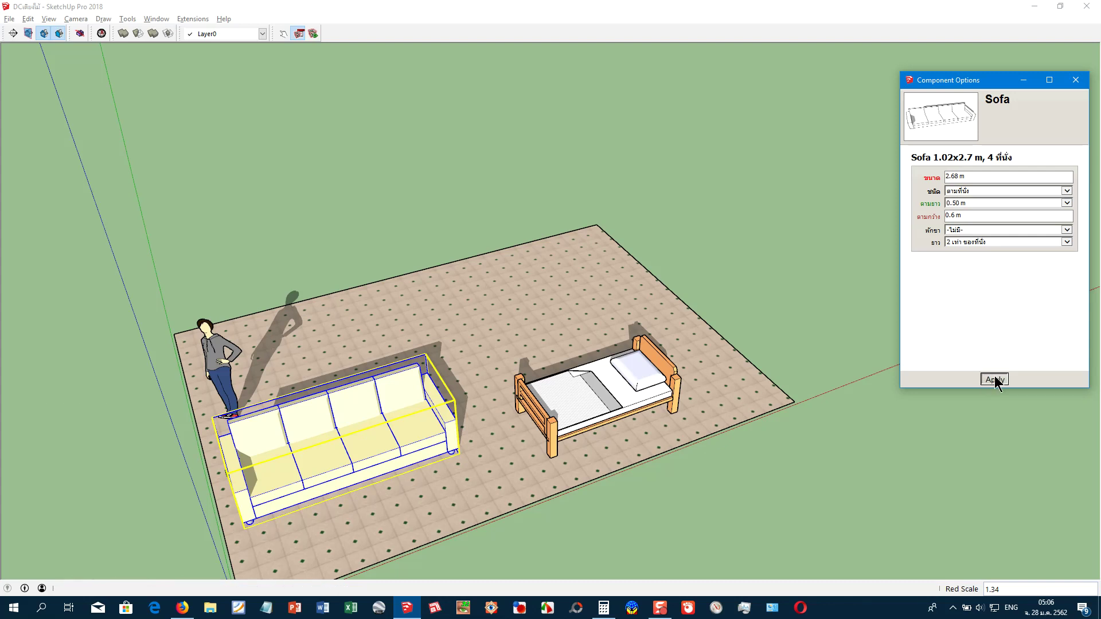
mouse_move(344, 505)
middle_mouse_down()
mouse_move(311, 494)
mouse_move(649, 315)
mouse_move(763, 315)
mouse_move(782, 438)
mouse_move(688, 378)
mouse_move(644, 298)
mouse_move(637, 312)
mouse_move(604, 308)
mouse_move(604, 386)
mouse_move(592, 319)
mouse_move(571, 327)
mouse_move(555, 389)
mouse_move(575, 472)
mouse_move(560, 389)
mouse_move(499, 350)
mouse_move(703, 344)
mouse_move(644, 381)
mouse_move(690, 308)
middle_mouse_up()
- Reopen the sofa's Component Attributes to show the Pillow part
scroll(691, 307, "up", 3)
key("s")
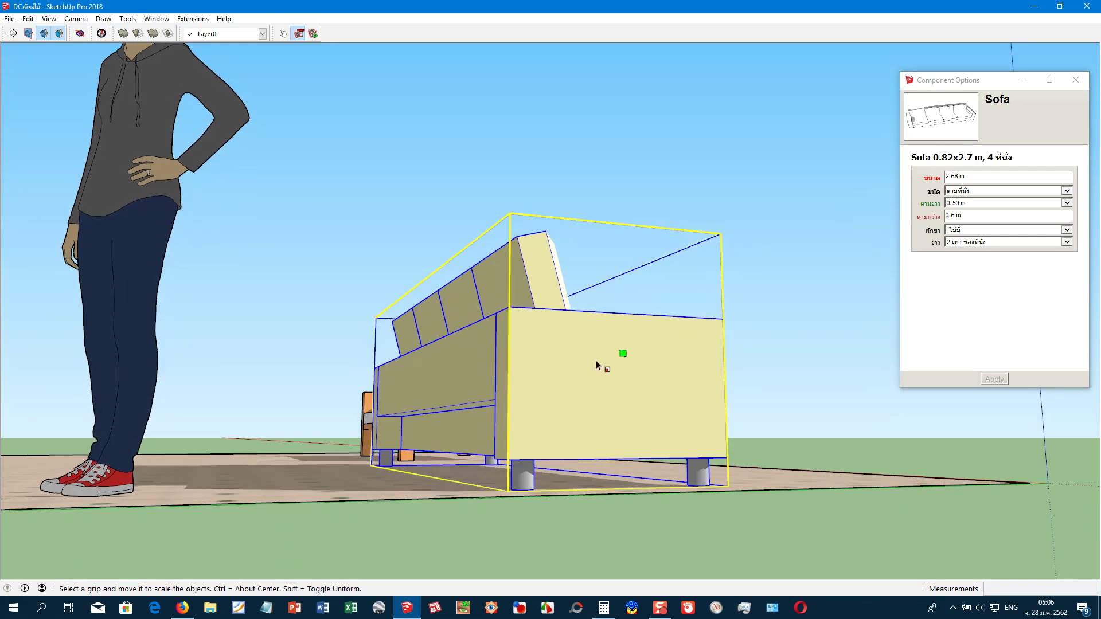
mouse_move(597, 362)
middle_mouse_down()
mouse_move(583, 361)
mouse_move(579, 401)
mouse_move(619, 360)
mouse_move(576, 241)
mouse_move(553, 283)
mouse_move(570, 327)
mouse_move(532, 415)
mouse_move(376, 516)
mouse_move(518, 455)
middle_mouse_up()
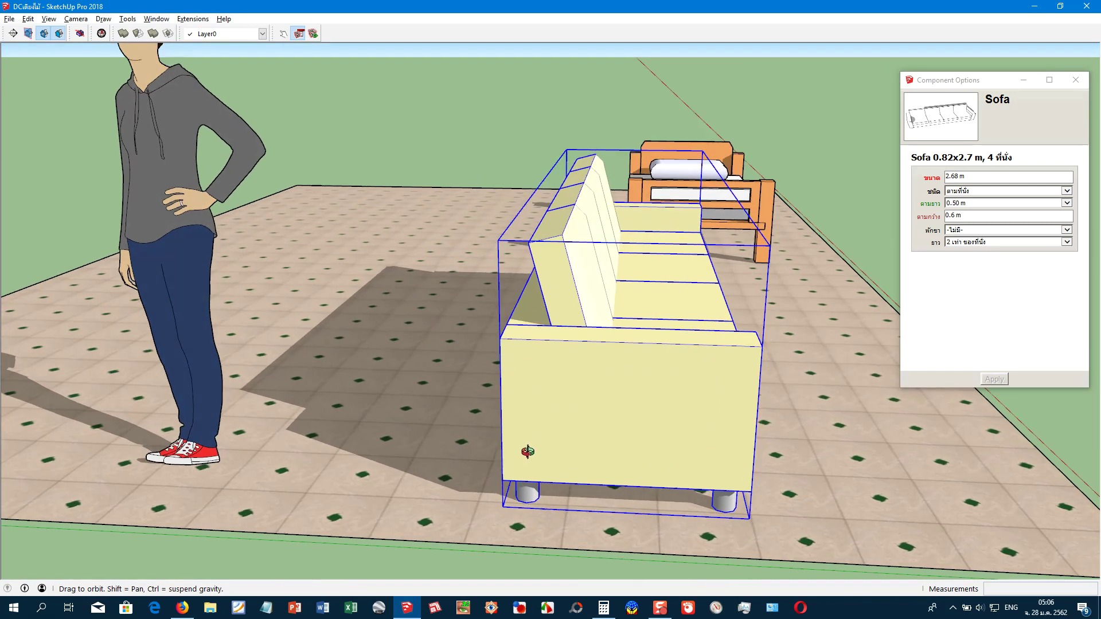
key("s")
left_click_drag(830, 241, 825, 341)
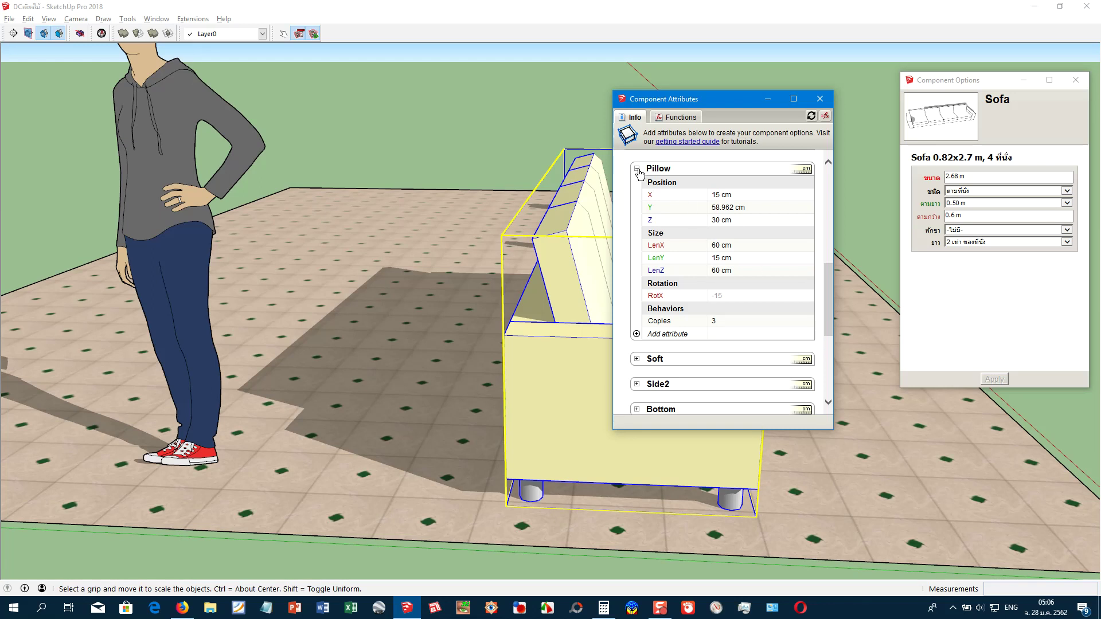
- Collapse Pillow and inspect the Bottom part's LenY formula
left_click(638, 169)
middle_click_drag(602, 344, 771, 375)
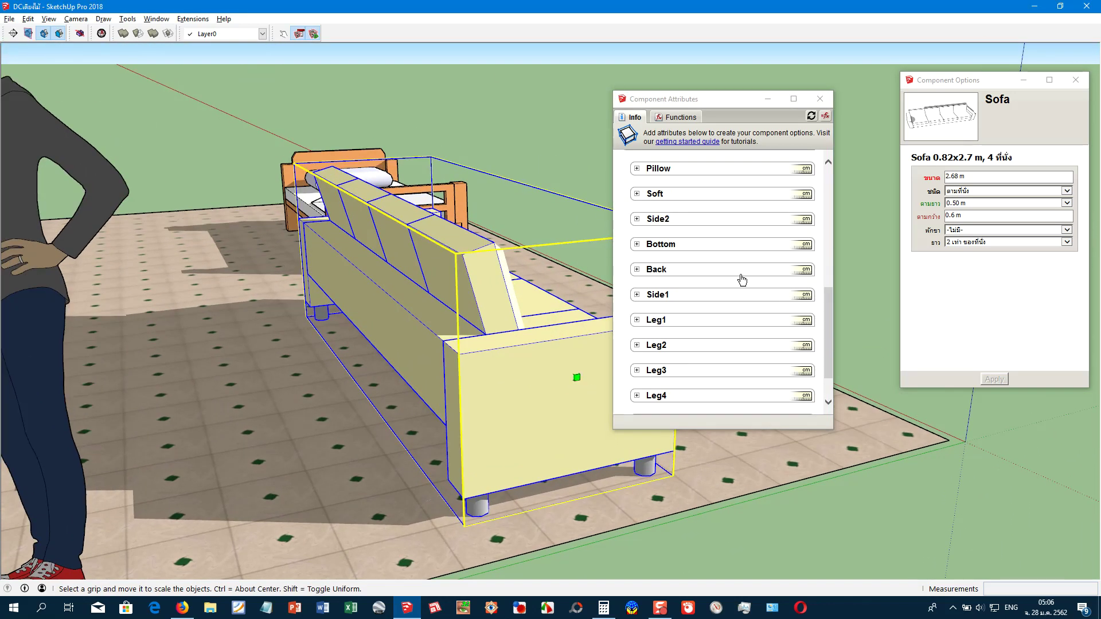
left_click(649, 249)
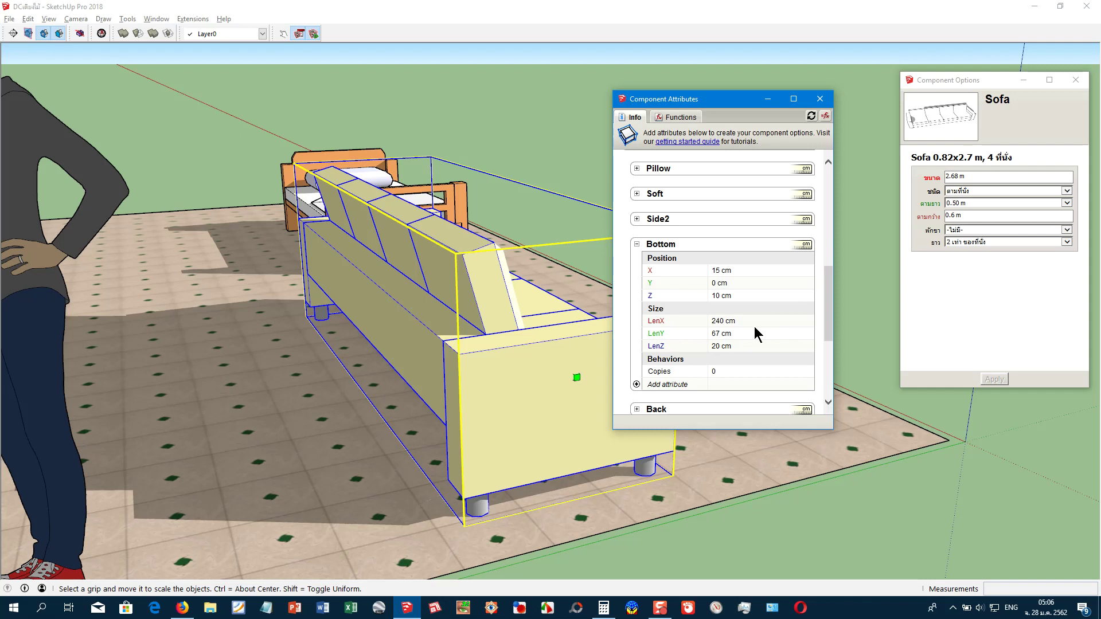
left_click(749, 334)
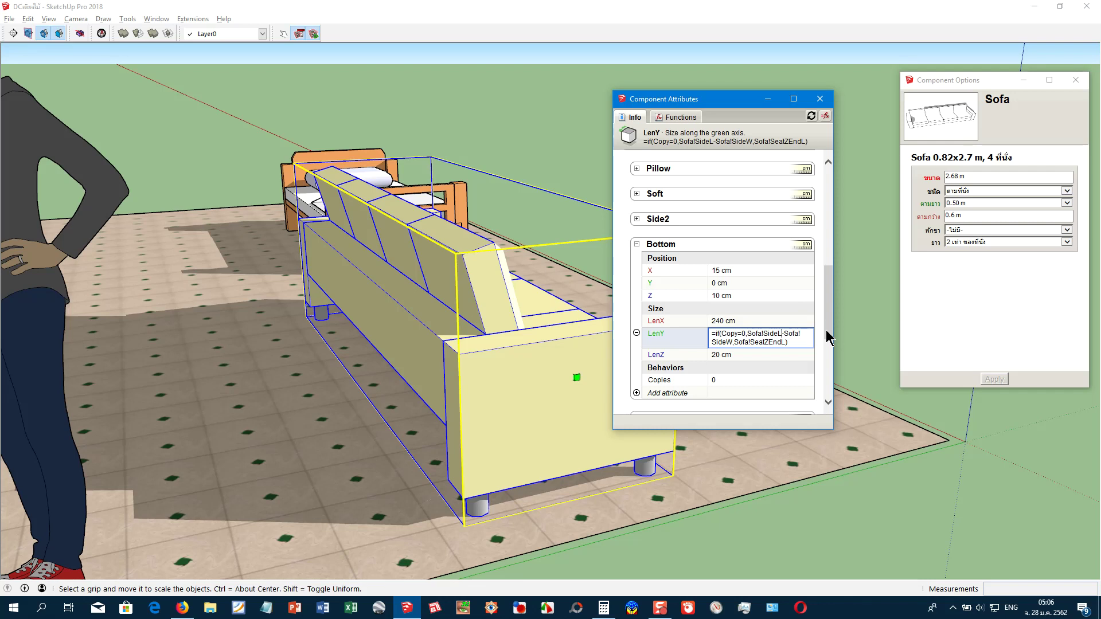
left_click_drag(829, 339, 829, 267)
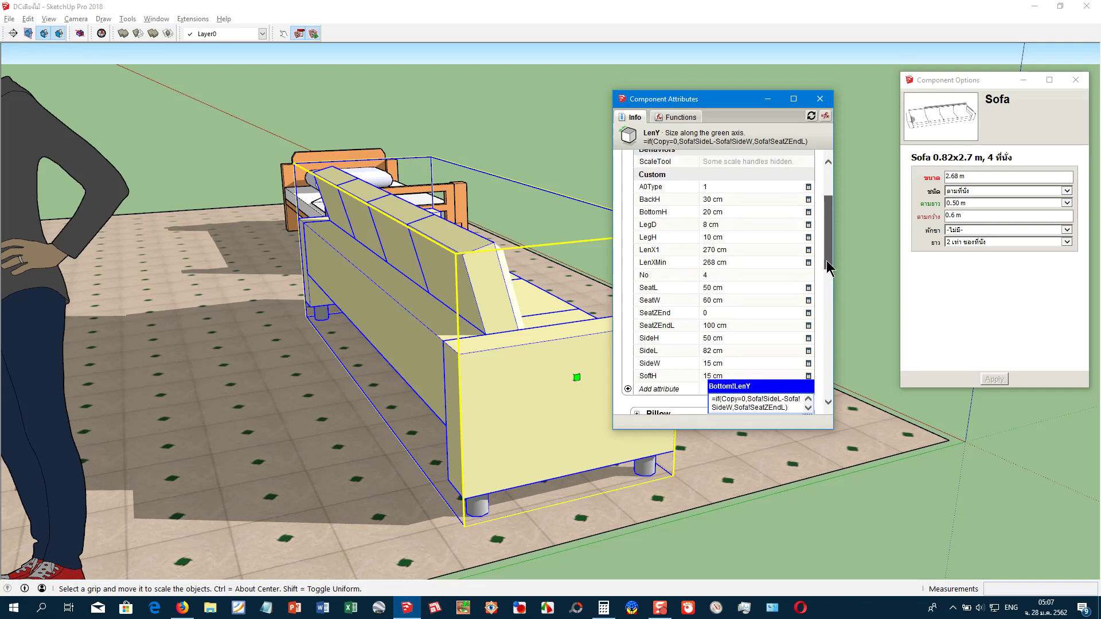
left_click_drag(828, 266, 828, 301)
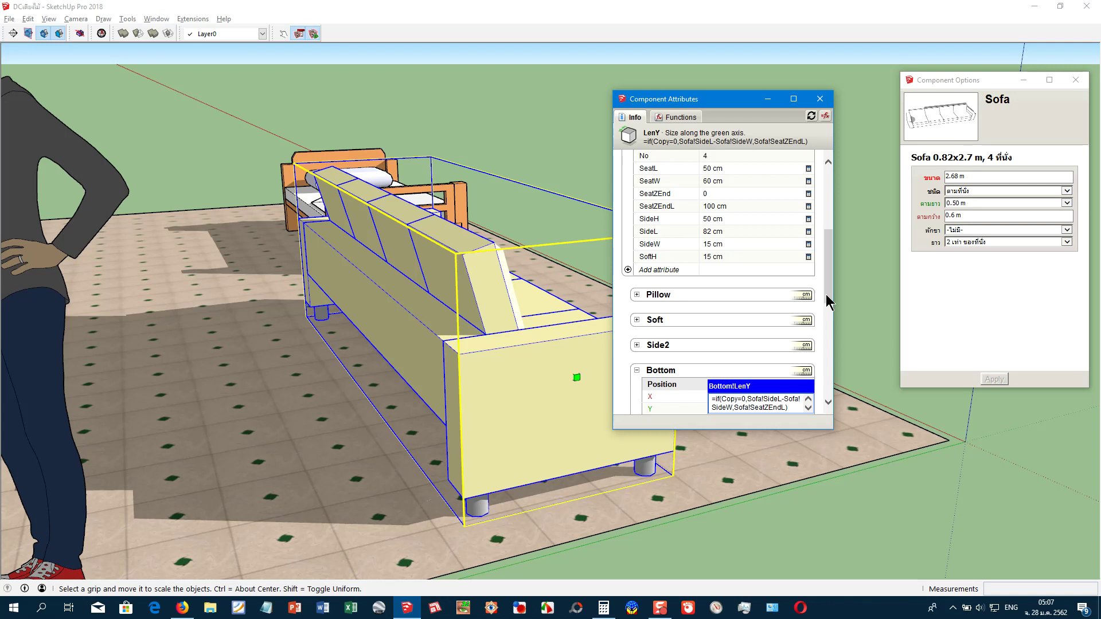
- Measure the sofa's edge from a low side view with the Tape Measure
mouse_move(573, 344)
middle_mouse_down()
mouse_move(344, 247)
mouse_move(325, 294)
mouse_move(345, 294)
middle_mouse_up()
key("t")
left_click(529, 270)
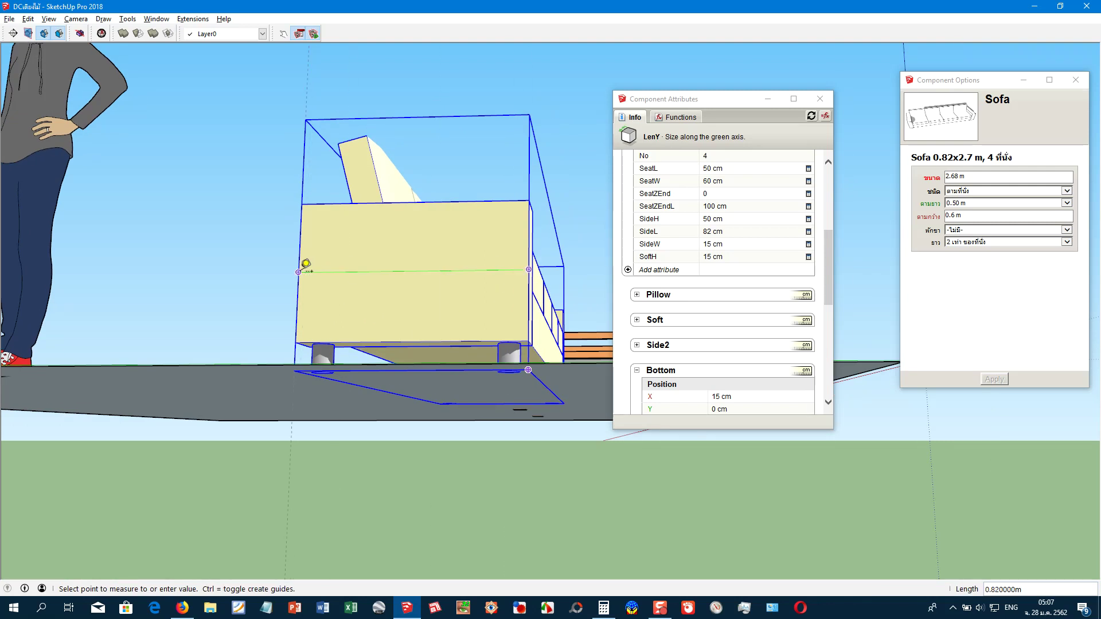
mouse_move(305, 263)
middle_mouse_down()
mouse_move(377, 287)
mouse_move(376, 319)
mouse_move(482, 342)
mouse_move(401, 345)
middle_mouse_up()
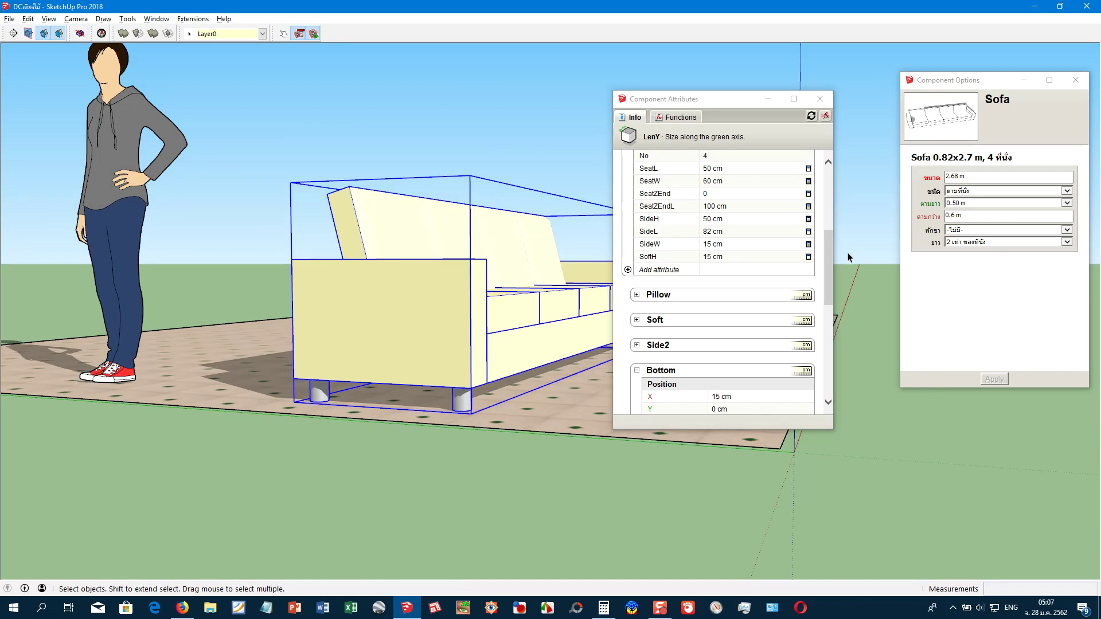
left_click_drag(828, 275, 822, 315)
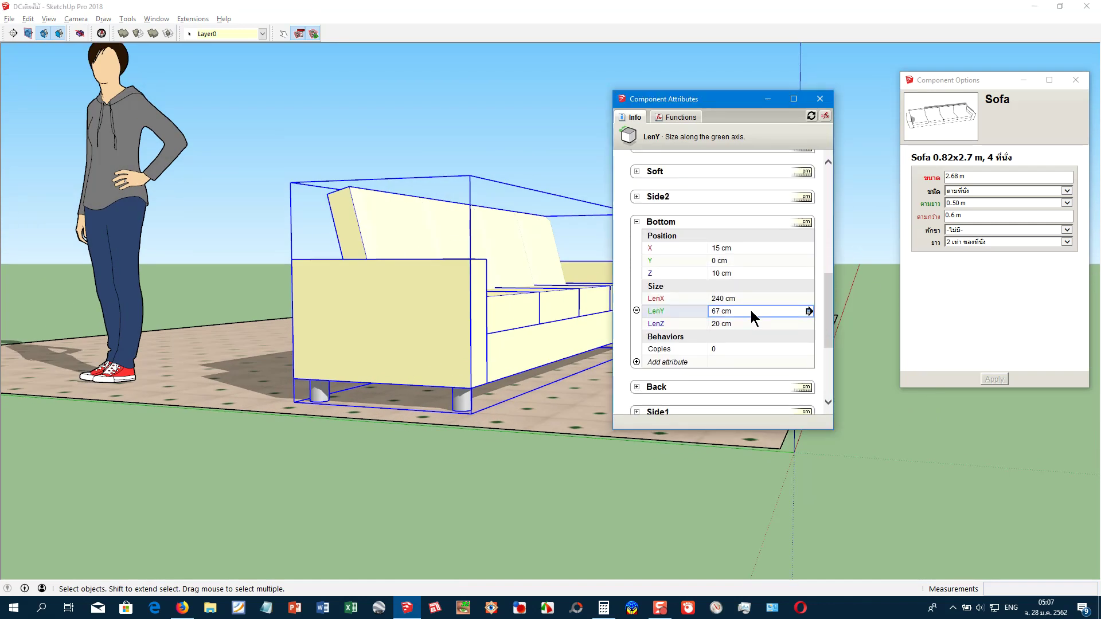
- Delete '-Sofa!SideW' from Bottom's LenY formula, commit it, and close Component Attributes
left_click(752, 311)
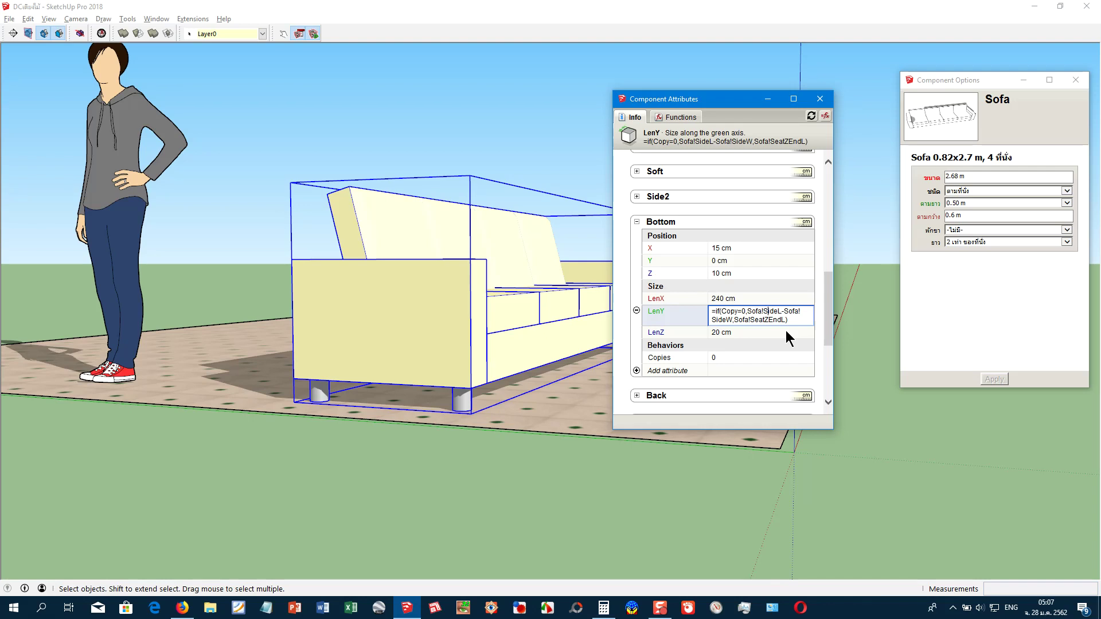
key("shift+Right")
key("shift+Right")
key("shift+Right")
key("shift+Right")
key("shift+Right")
key("shift+Right")
key("shift+Right")
key("shift+Right")
key("Delete")
key("Return")
mouse_move(442, 312)
middle_mouse_down()
mouse_move(707, 344)
mouse_move(420, 441)
mouse_move(516, 287)
middle_mouse_up()
left_click(820, 99)
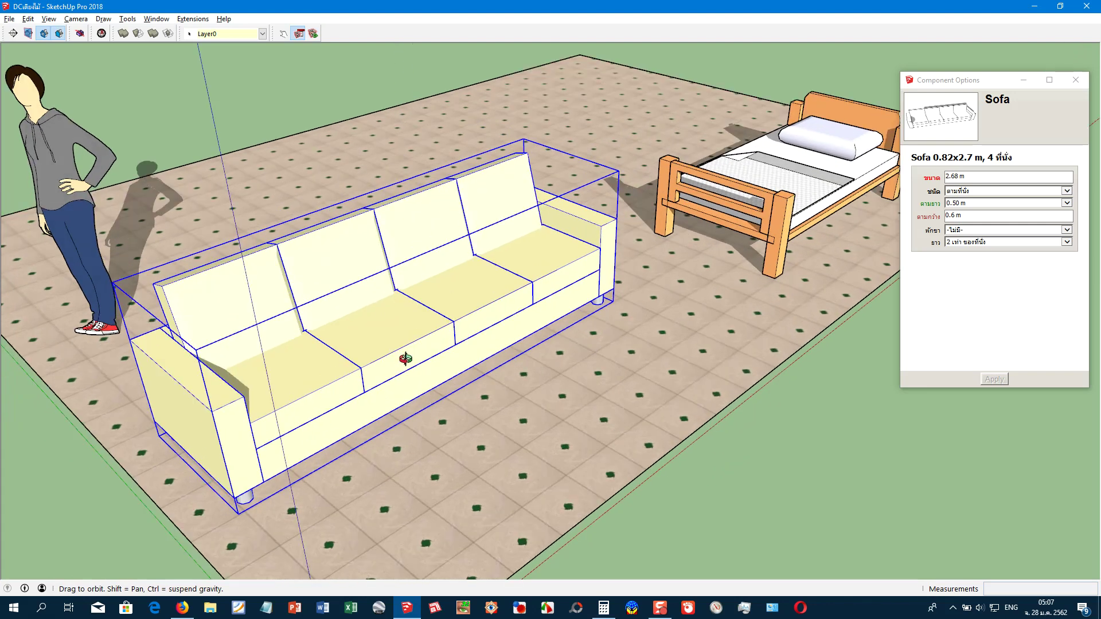
- Set the sofa's พักขา footrest to มี and apply
scroll(405, 359, "down", 2)
scroll(487, 367, "down", 3)
scroll(512, 378, "down", 1)
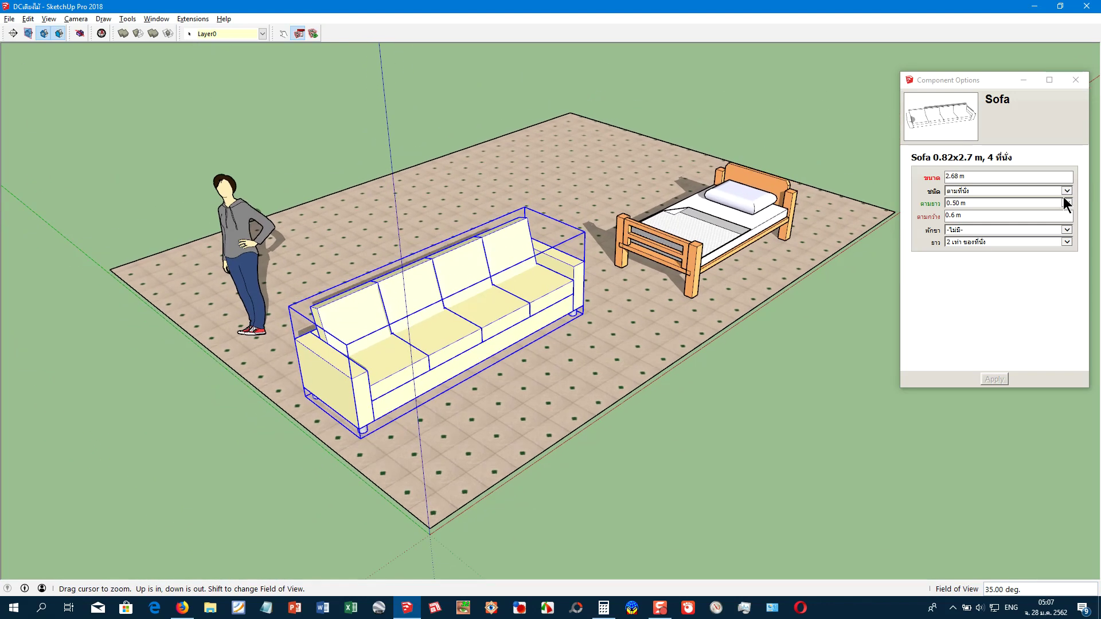
left_click(994, 231)
left_click(971, 237)
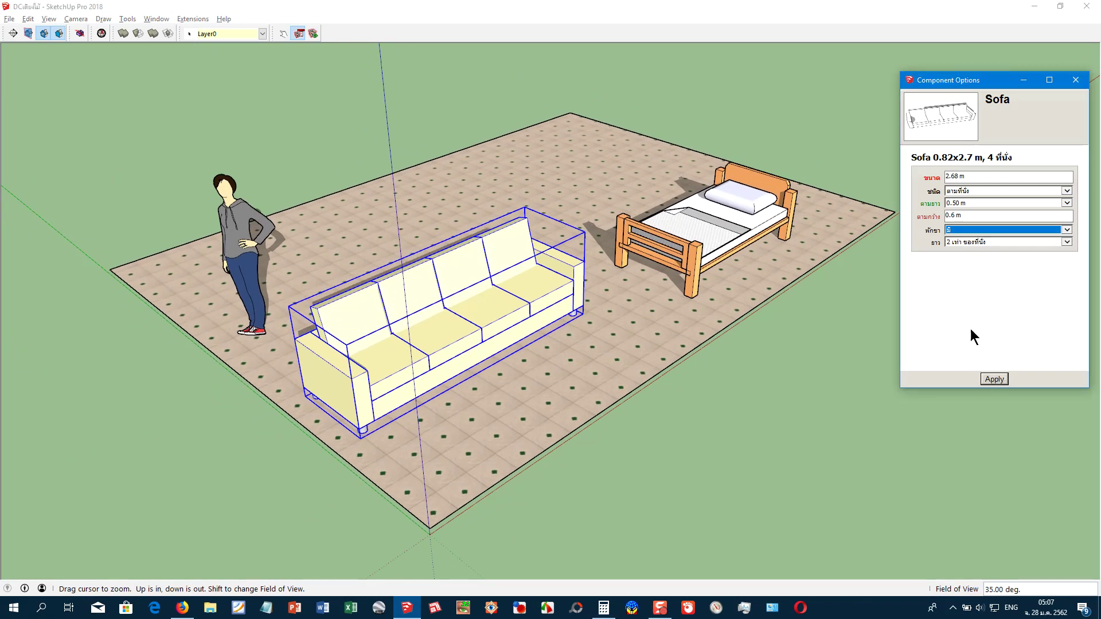
left_click(983, 378)
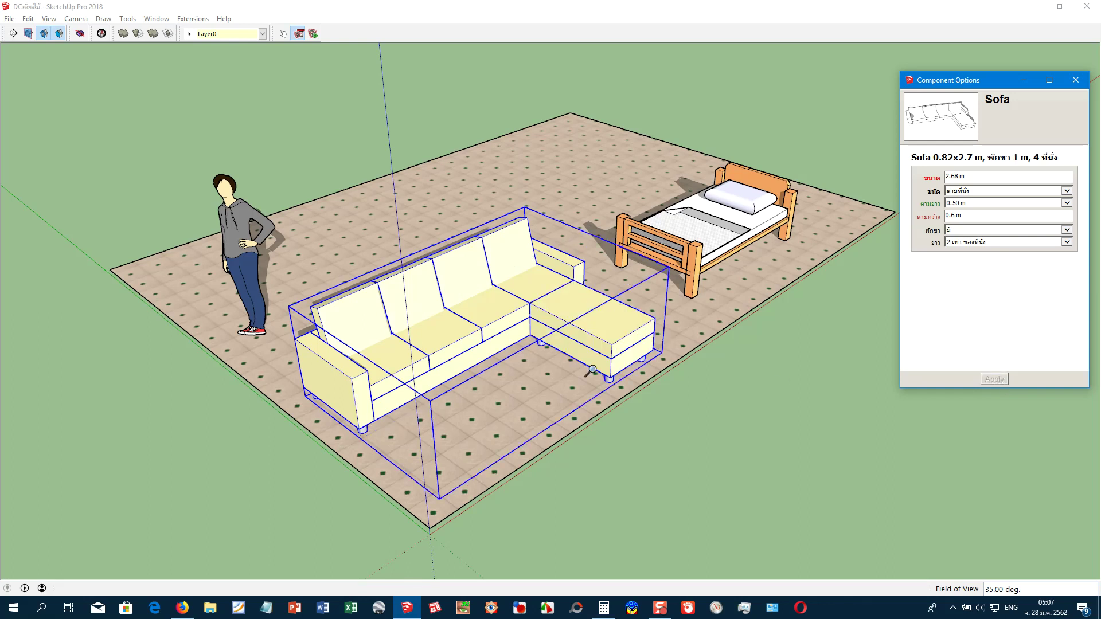
- Select the bed alone to display its component options
scroll(572, 327, "up", 1)
scroll(430, 386, "up", 2)
scroll(454, 357, "up", 1)
scroll(386, 386, "up", 1)
key("space")
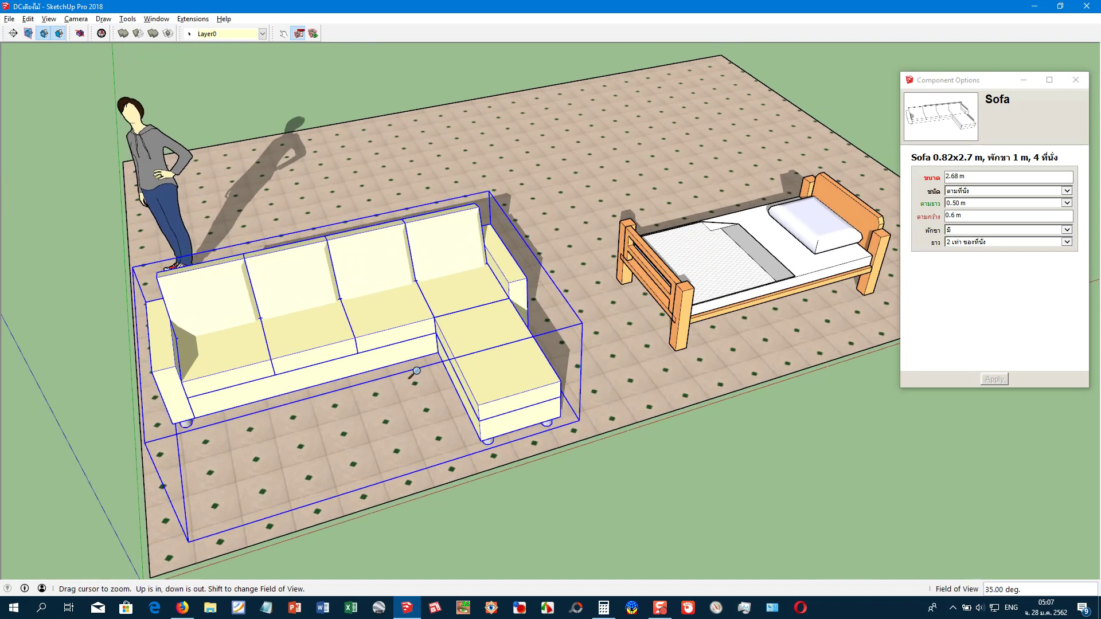
left_click(711, 270)
mouse_move(711, 270)
middle_mouse_down()
mouse_move(612, 289)
mouse_move(669, 302)
middle_mouse_up()
left_click(612, 289)
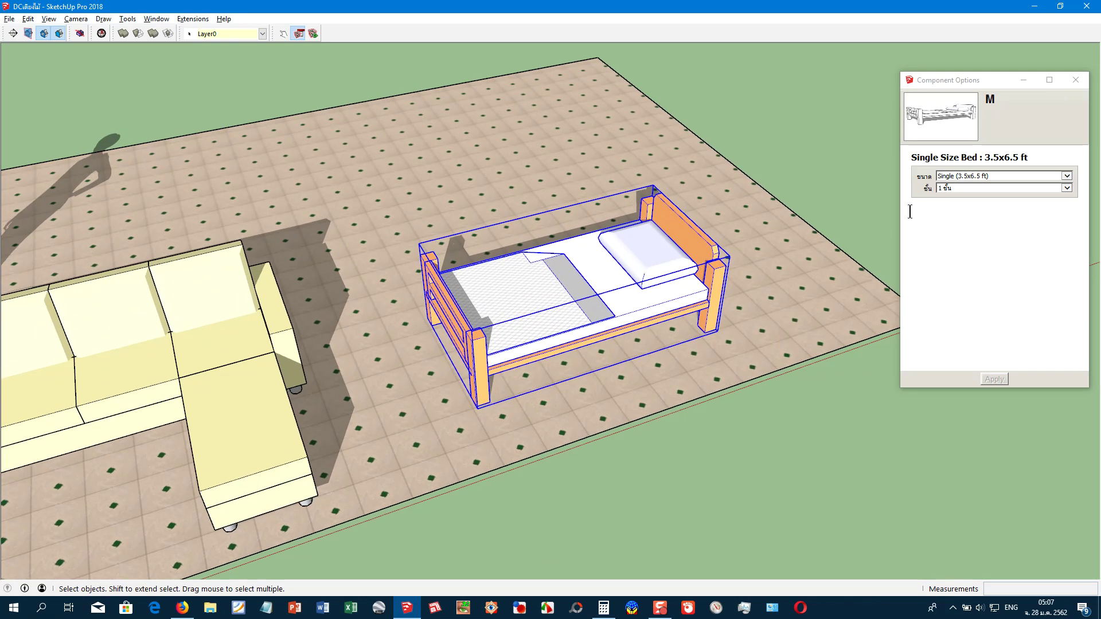
- Resize the bed to Double, then to Queen, applying each size
left_click(968, 176)
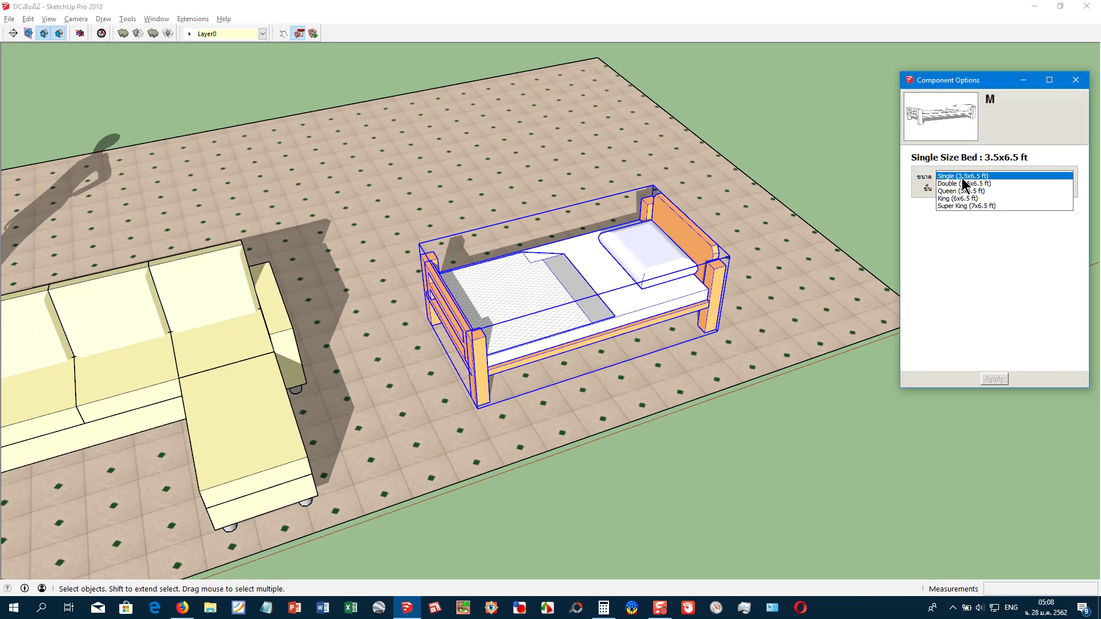
left_click(994, 379)
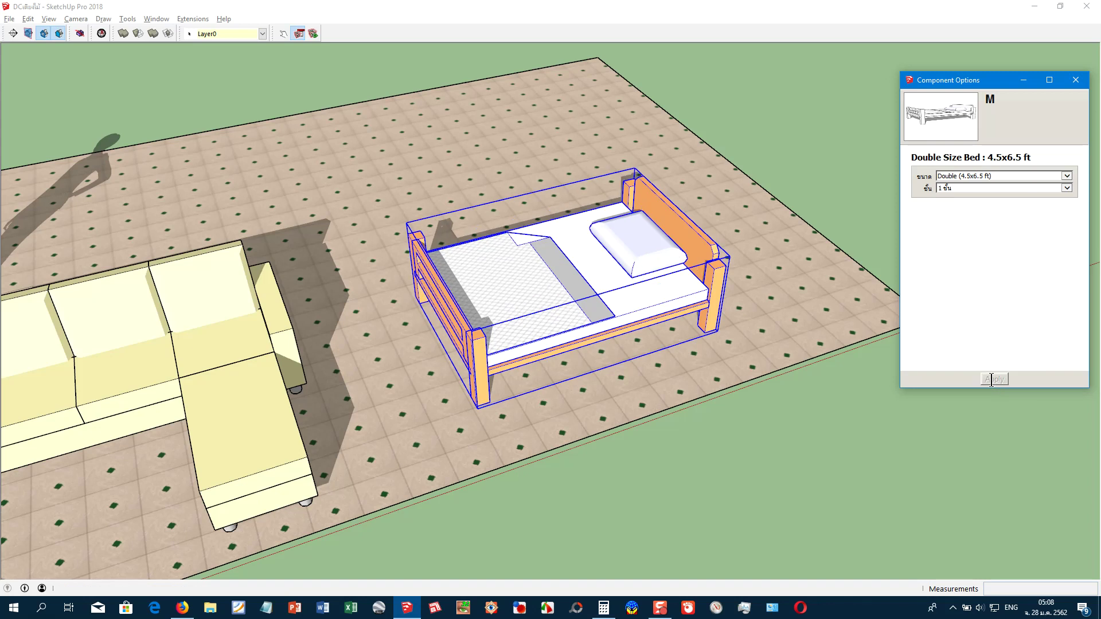
mouse_move(524, 300)
middle_mouse_down()
mouse_move(560, 406)
mouse_move(732, 310)
middle_mouse_up()
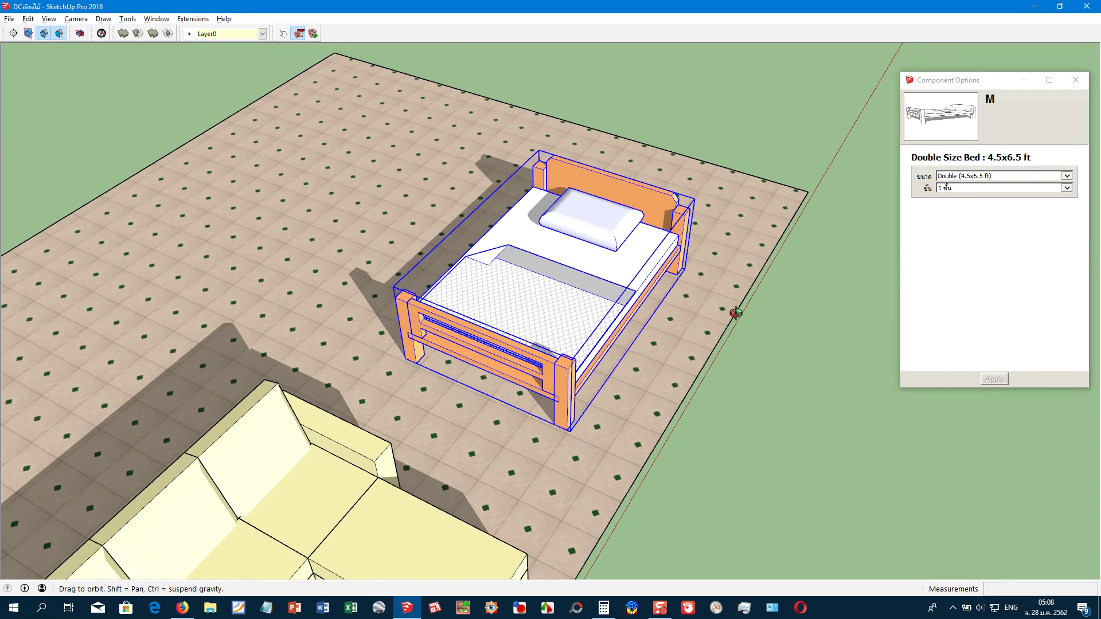
left_click(964, 176)
left_click(957, 195)
left_click(993, 380)
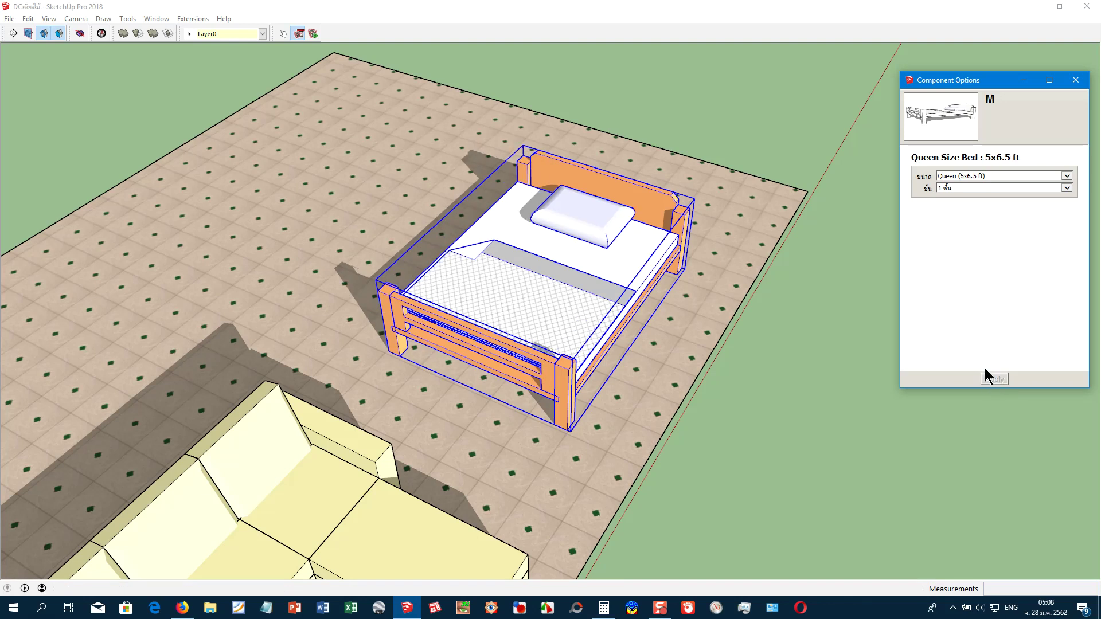
- Step the bed up to King, then to Super King size
left_click(977, 176)
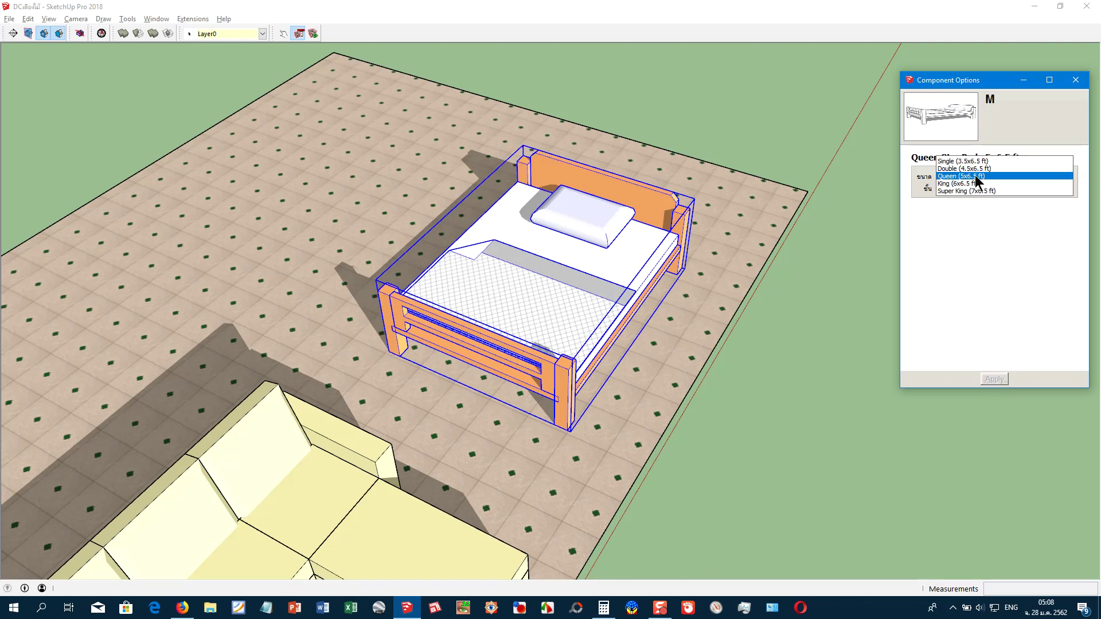
left_click(975, 188)
left_click(994, 380)
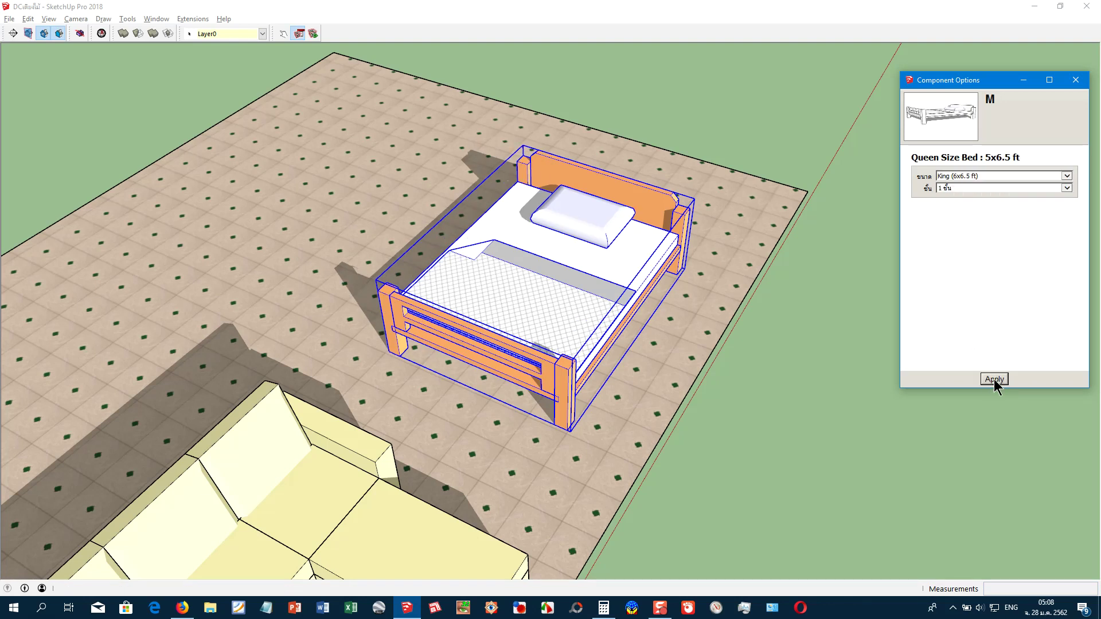
left_click(1017, 176)
left_click(982, 188)
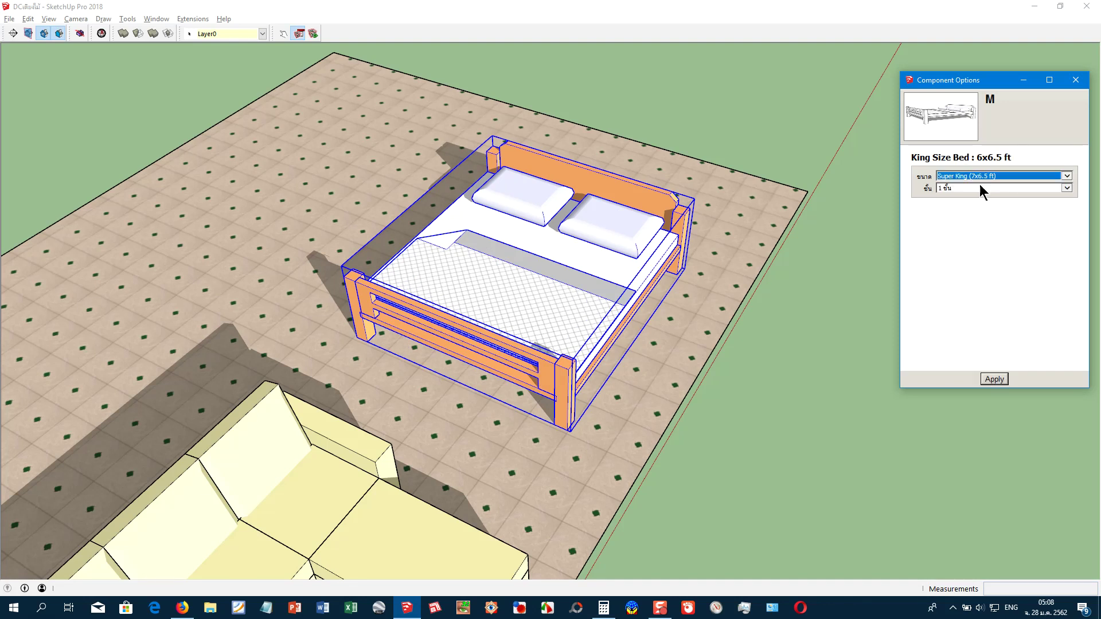
left_click(1003, 382)
- Set the bed back to Queen size
middle_click_drag(631, 344, 548, 340)
scroll(548, 341, "down", 2)
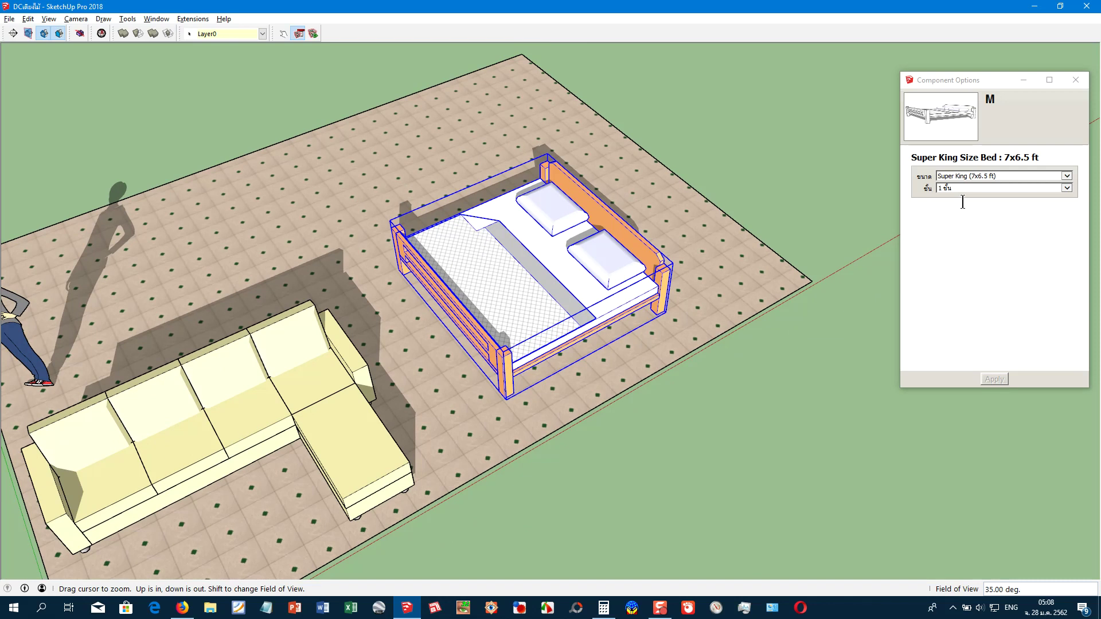
left_click(970, 176)
left_click(969, 162)
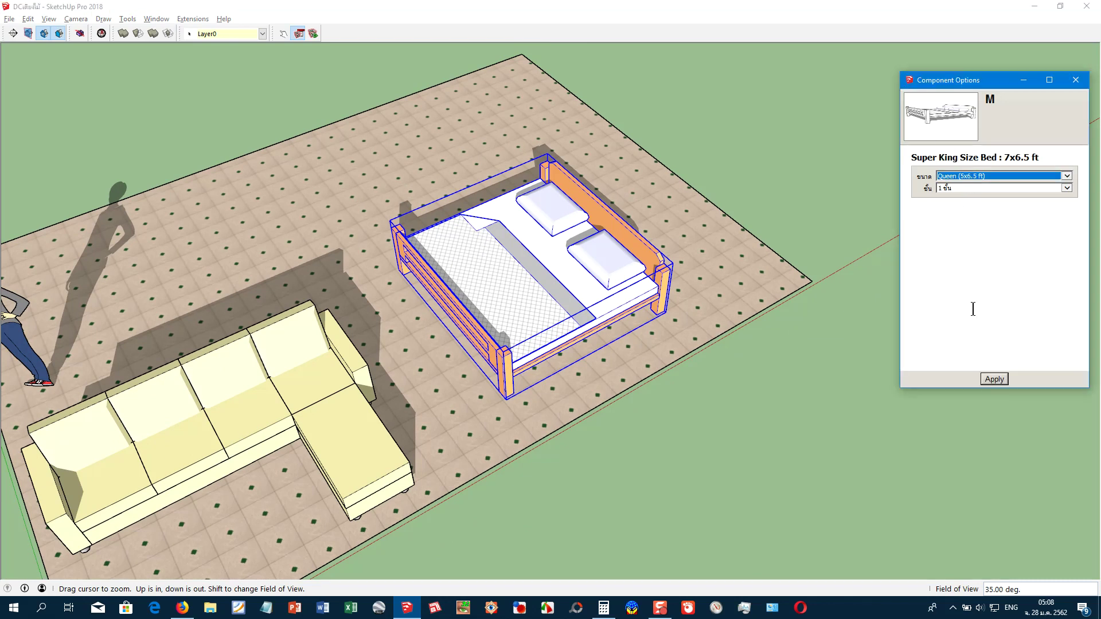
left_click(995, 381)
- Make the Queen bed a two-tier bunk bed
left_click(982, 190)
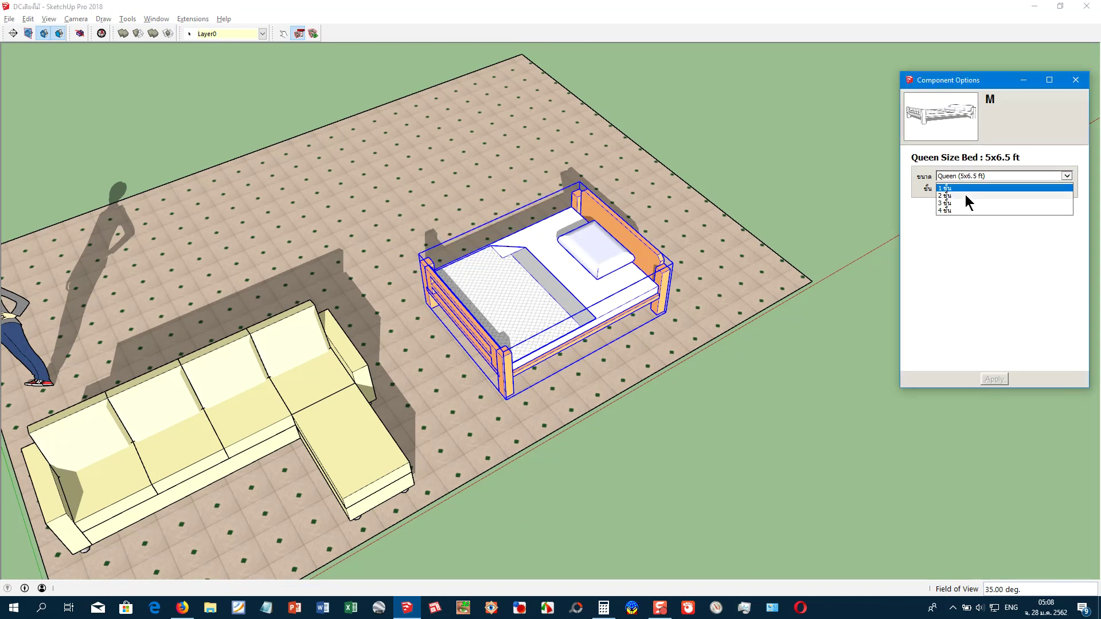
left_click(956, 199)
left_click(994, 381)
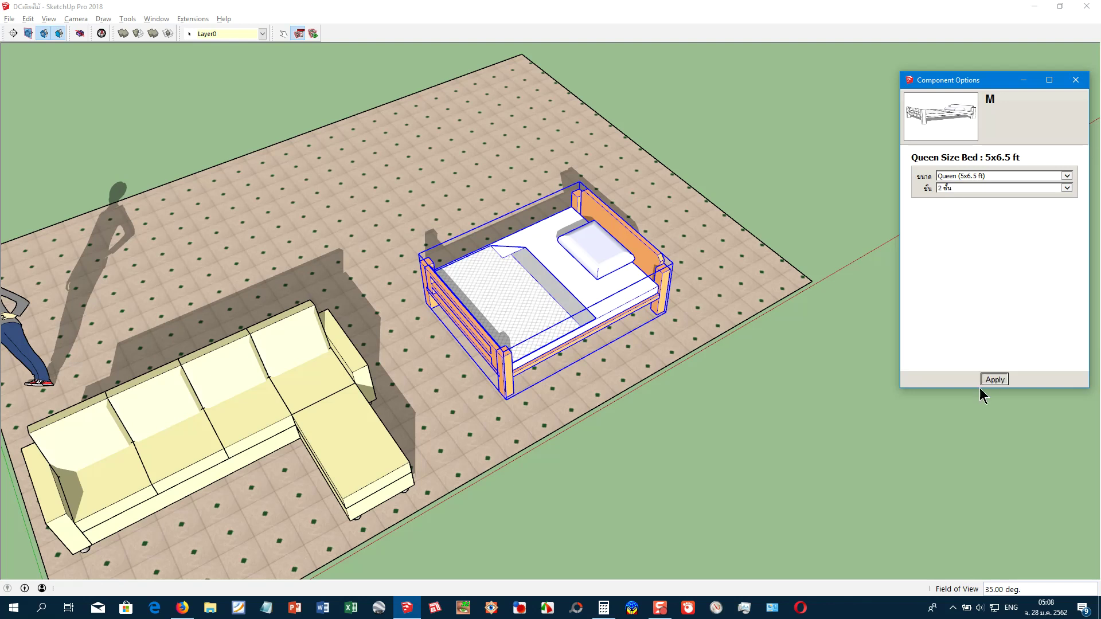
mouse_move(524, 253)
middle_mouse_down()
mouse_move(511, 330)
mouse_move(462, 319)
middle_mouse_up()
scroll(462, 319, "down", 1)
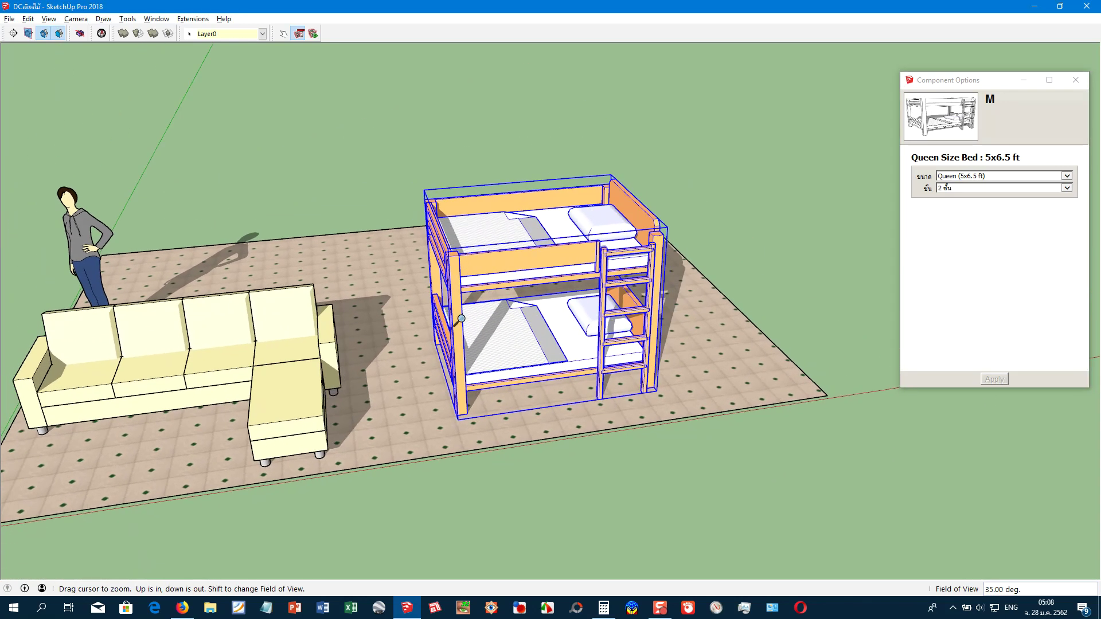
- Raise the bunk bed to three tiers
left_click(999, 188)
left_click(985, 195)
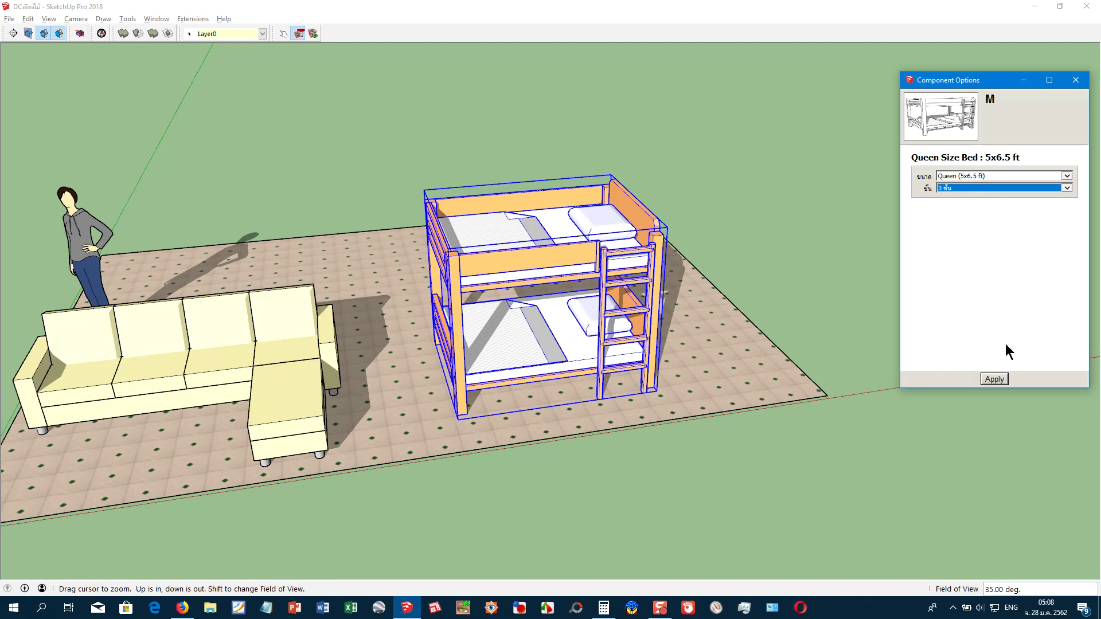
left_click(994, 380)
mouse_move(585, 270)
middle_mouse_down()
mouse_move(590, 307)
mouse_move(802, 335)
mouse_move(755, 348)
middle_mouse_up()
scroll(675, 369, "up", 2)
mouse_move(674, 368)
middle_mouse_down()
mouse_move(529, 315)
mouse_move(586, 344)
middle_mouse_up()
scroll(587, 344, "up", 1)
- Widen the three-tier bunk bed to Super King (7x6.5 ft)
left_click(975, 177)
left_click(950, 193)
left_click(989, 381)
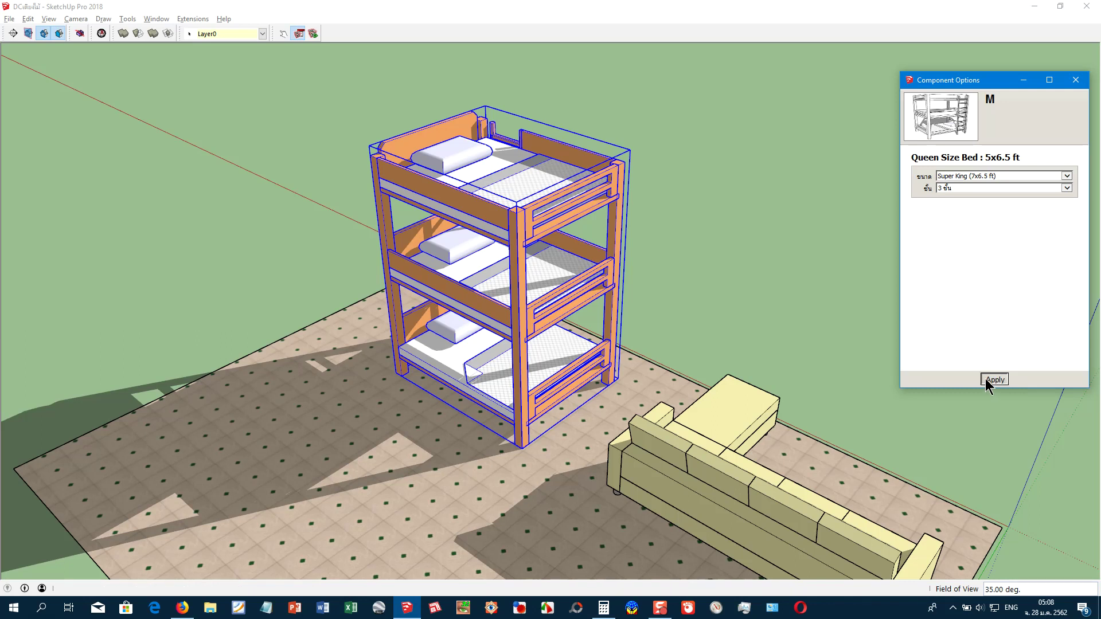
scroll(619, 383, "down", 3)
mouse_move(546, 359)
middle_mouse_down()
mouse_move(646, 307)
mouse_move(513, 390)
mouse_move(620, 364)
middle_mouse_up()
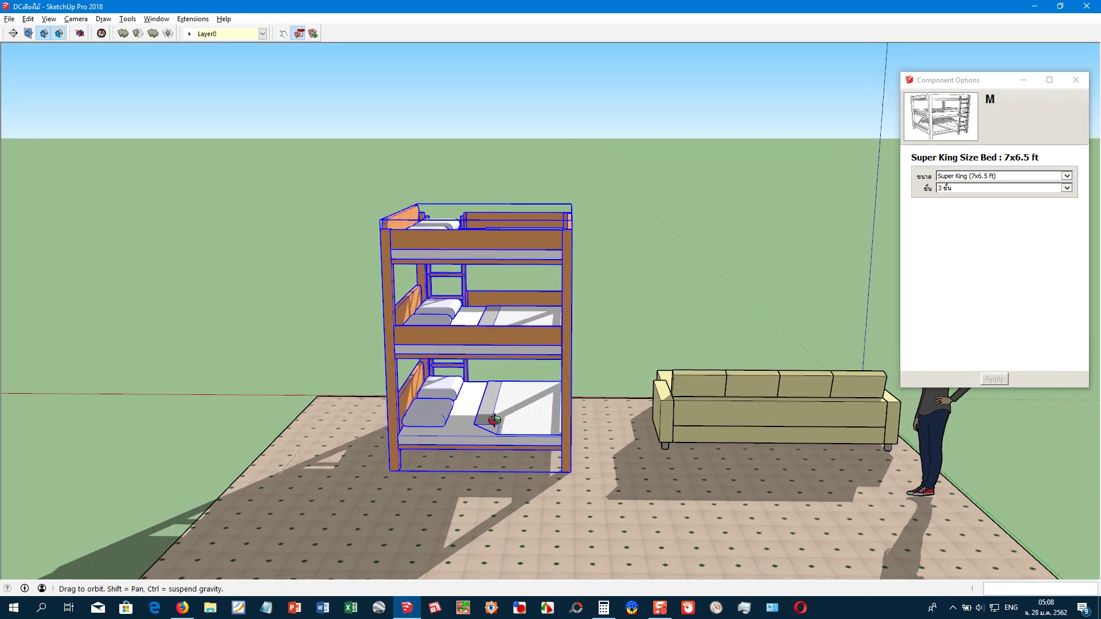
- Add a 1.950000m dimension across the bed front between its legs
left_click_drag(539, 434, 408, 478)
left_click(390, 471)
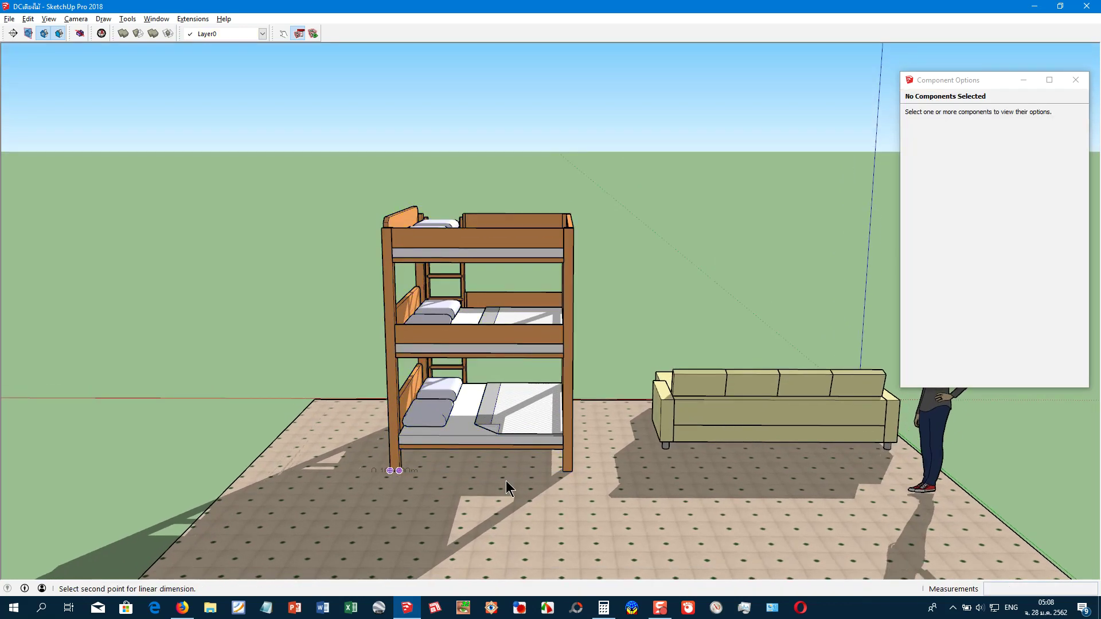
left_click(572, 471)
left_click(568, 503)
mouse_move(571, 489)
middle_mouse_down()
mouse_move(574, 471)
mouse_move(530, 541)
middle_mouse_up()
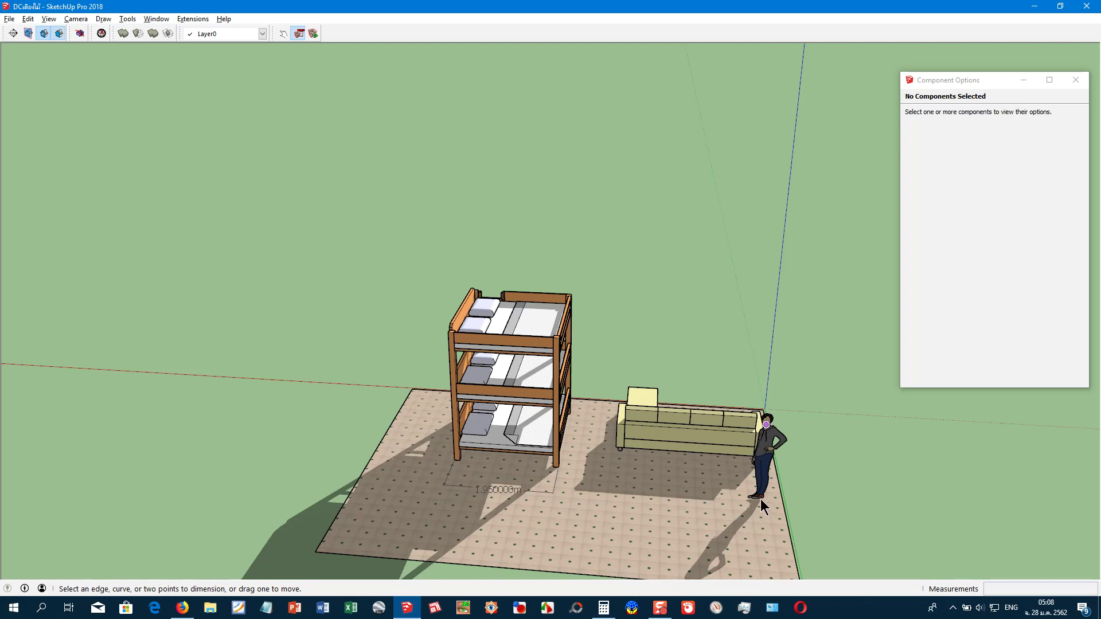
middle_click_drag(761, 499, 679, 492, "shift")
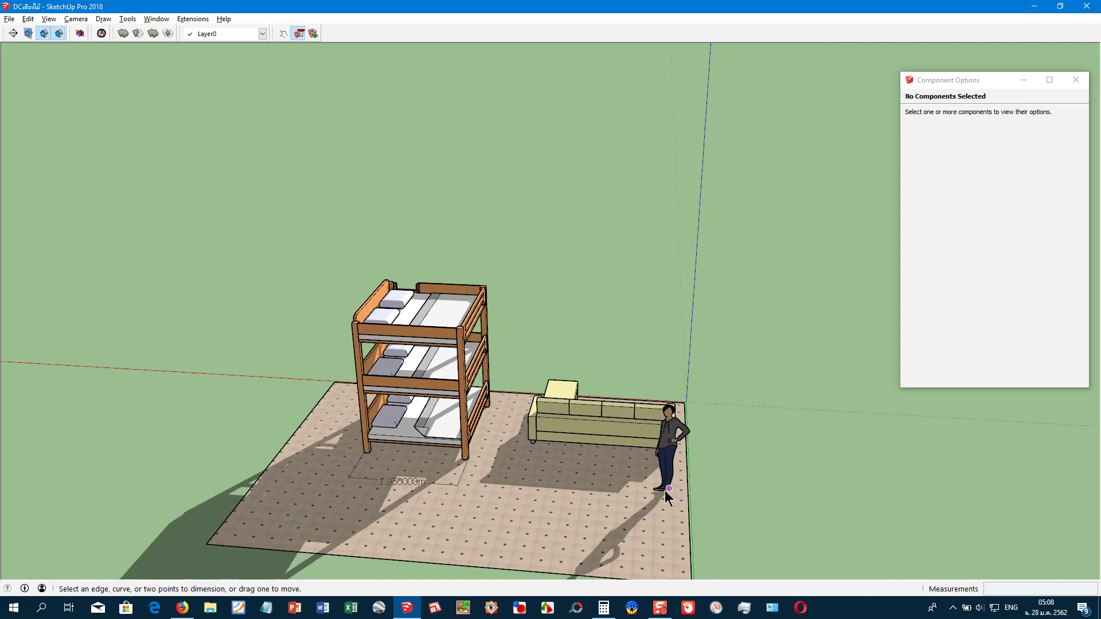
middle_click_drag(672, 414, 671, 494)
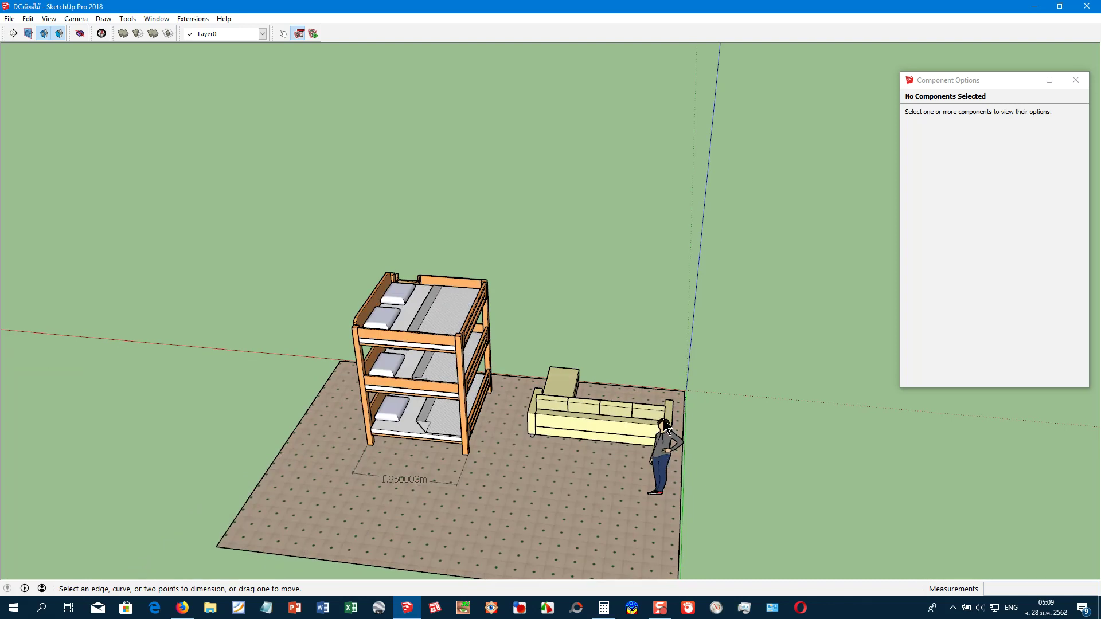
mouse_move(663, 462)
middle_mouse_down()
mouse_move(667, 441)
mouse_move(821, 470)
mouse_move(725, 409)
middle_mouse_up()
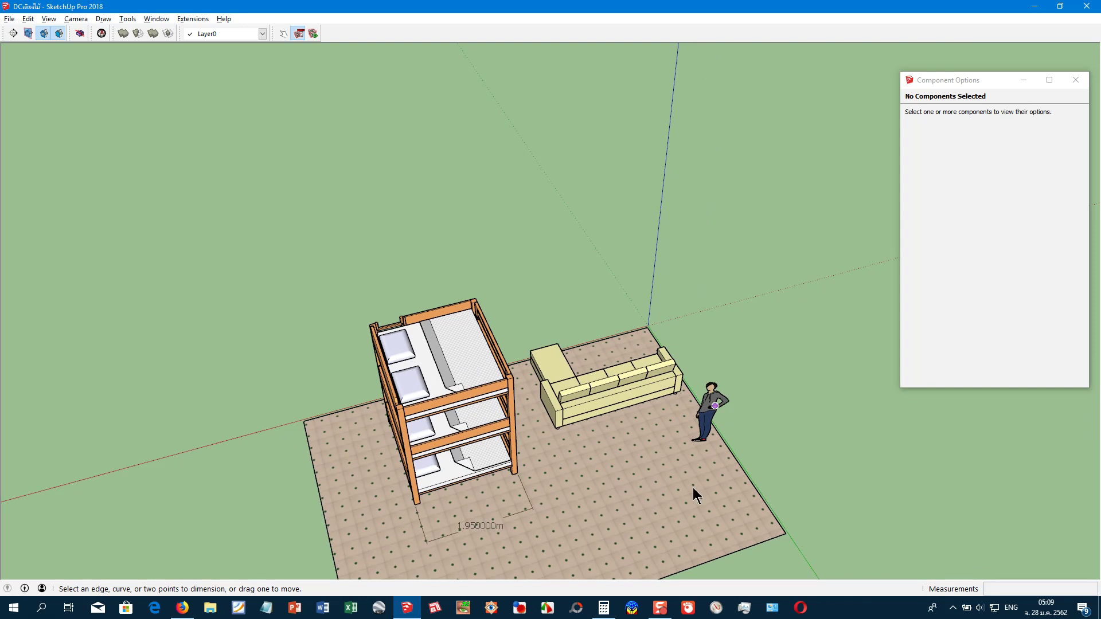
- Draw a feet-to-head line on the standing figure and dimension it as 1.665432m
key("z")
left_click_drag(693, 487, 622, 253)
middle_click_drag(622, 254, 828, 372)
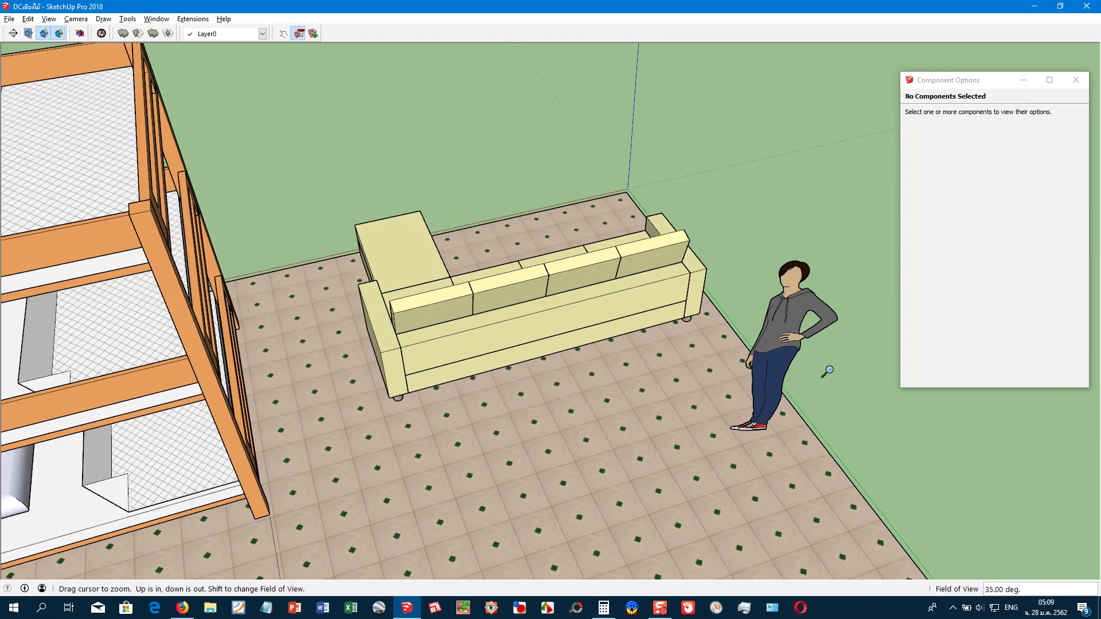
key("d")
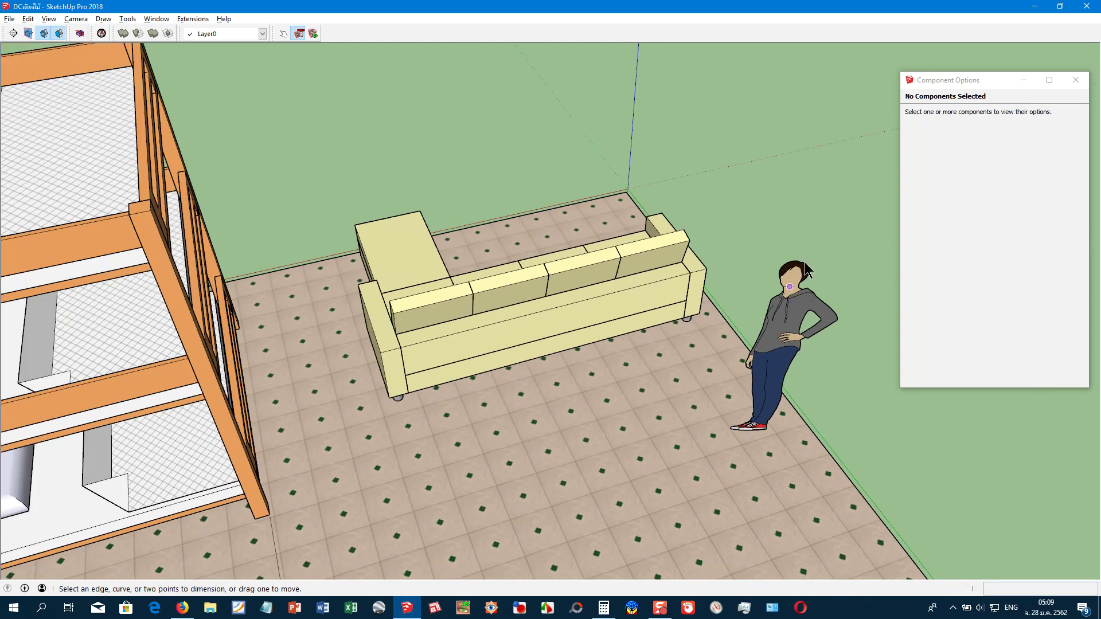
scroll(788, 276, "up", 1)
key("l")
left_click(746, 444)
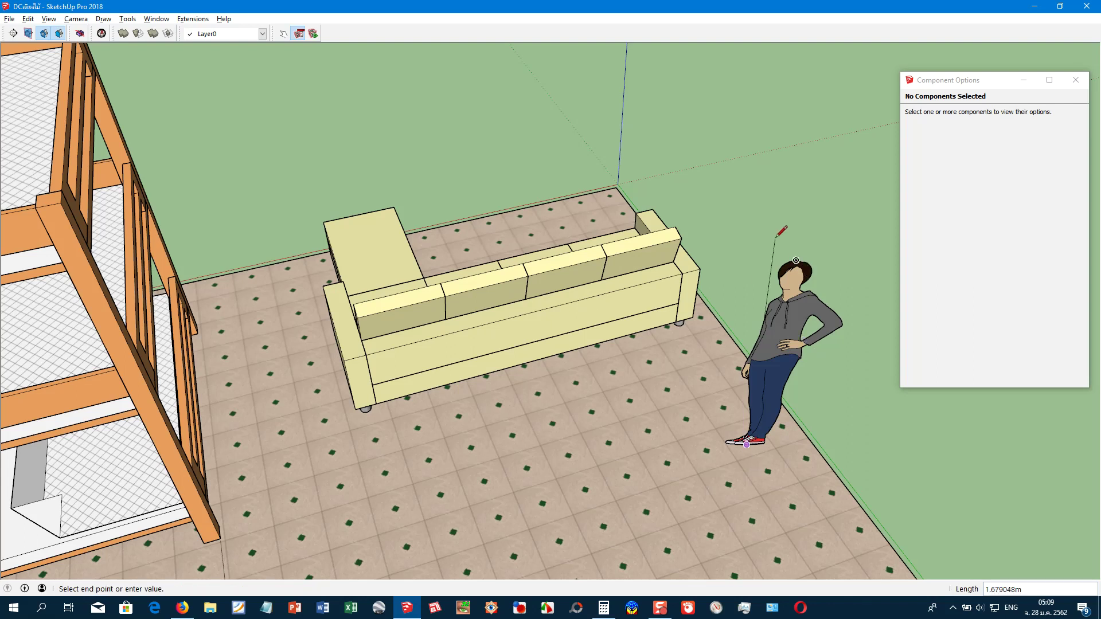
left_click(796, 260)
key("d")
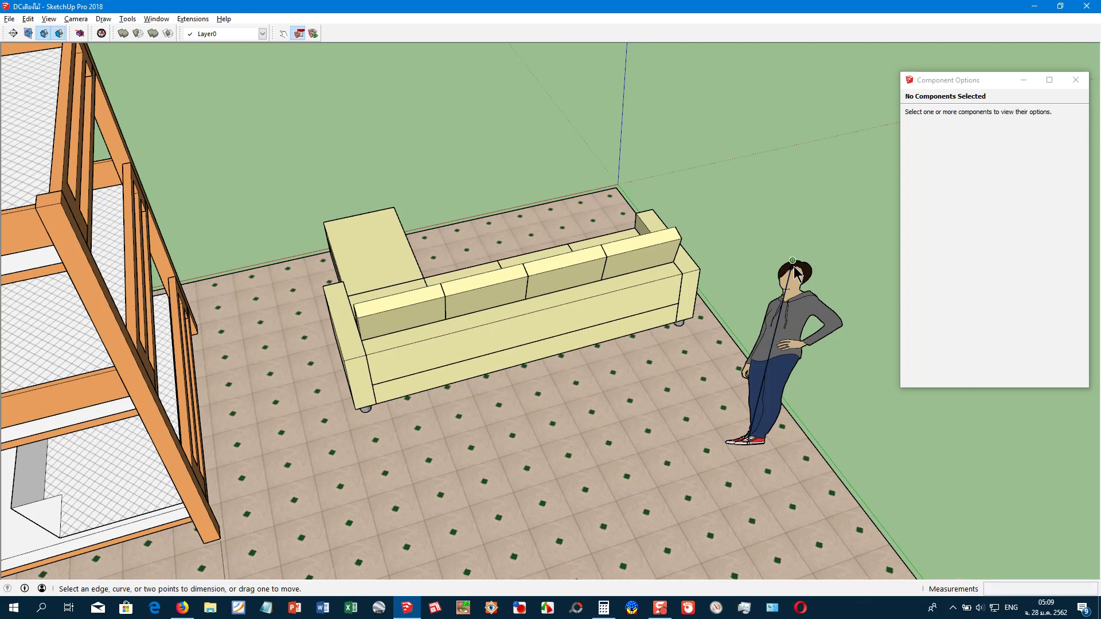
left_click(791, 295)
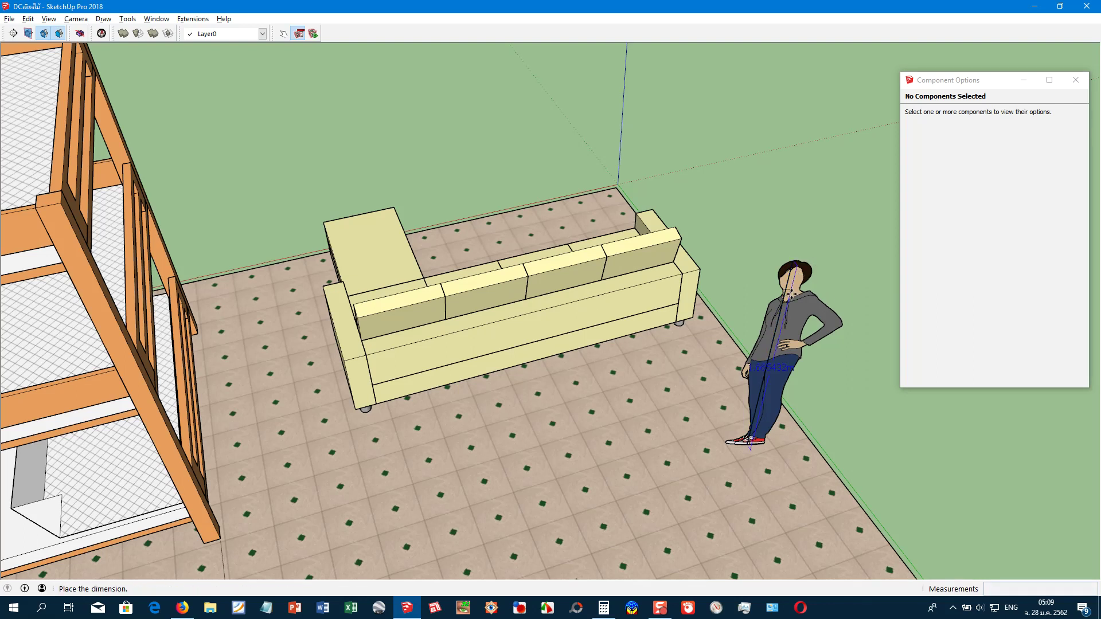
left_click(826, 435)
key("space")
- Add a 1.750000m dimension along the bunk bed's floor edge
scroll(631, 459, "down", 3)
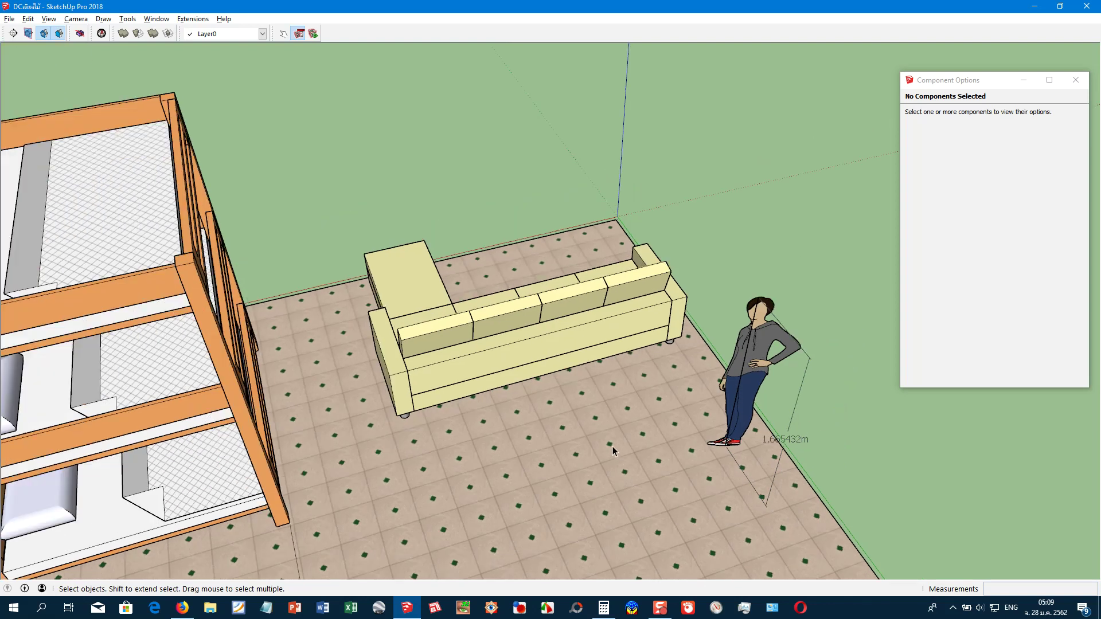
scroll(536, 487, "down", 5)
scroll(578, 450, "up", 1)
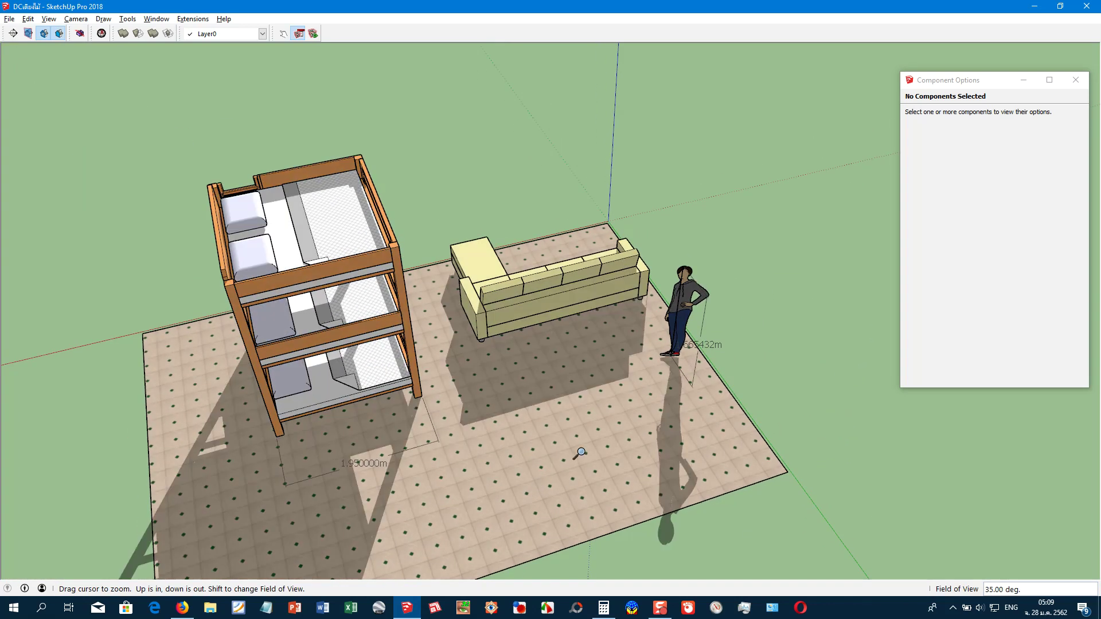
middle_click_drag(566, 440, 384, 392)
scroll(384, 392, "down", 2)
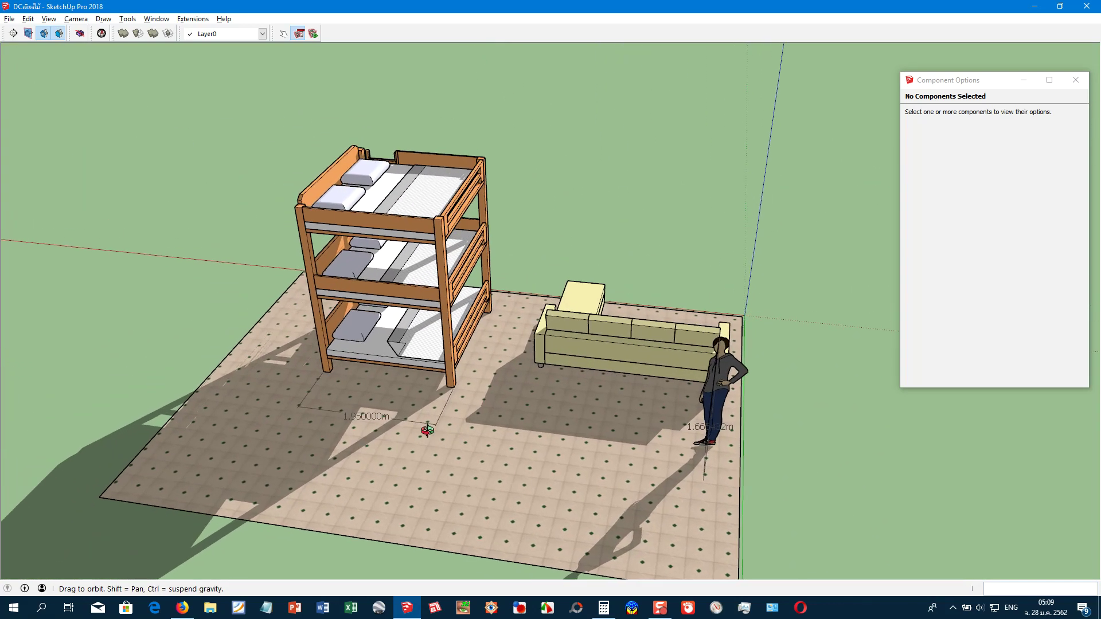
key("d")
left_click(338, 360)
scroll(458, 372, "up", 2)
left_click(458, 371)
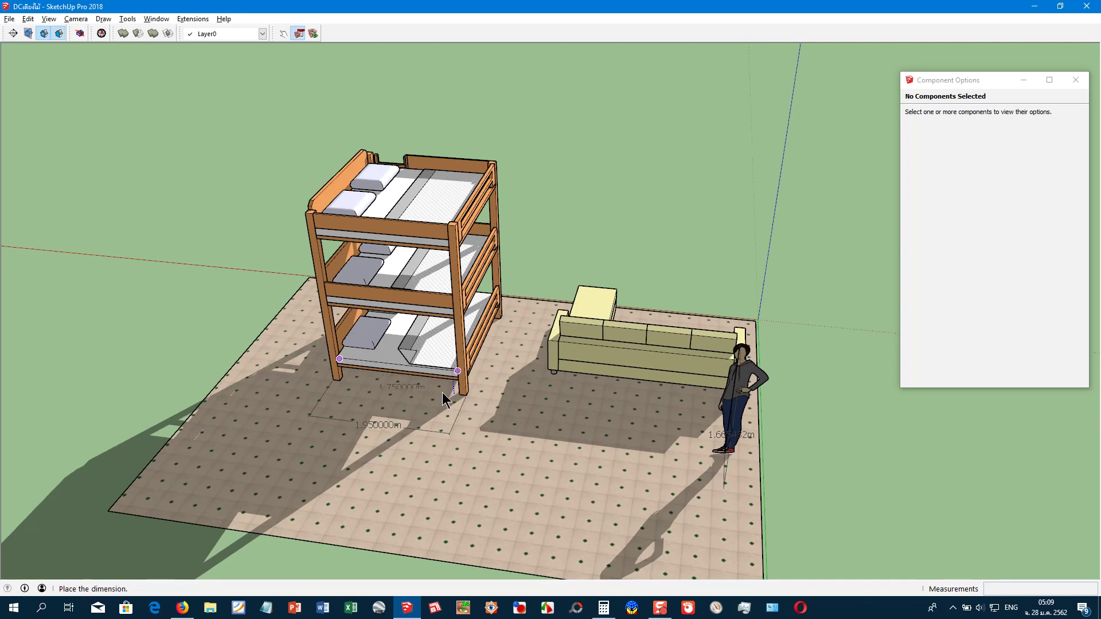
middle_click_drag(416, 458, 178, 505)
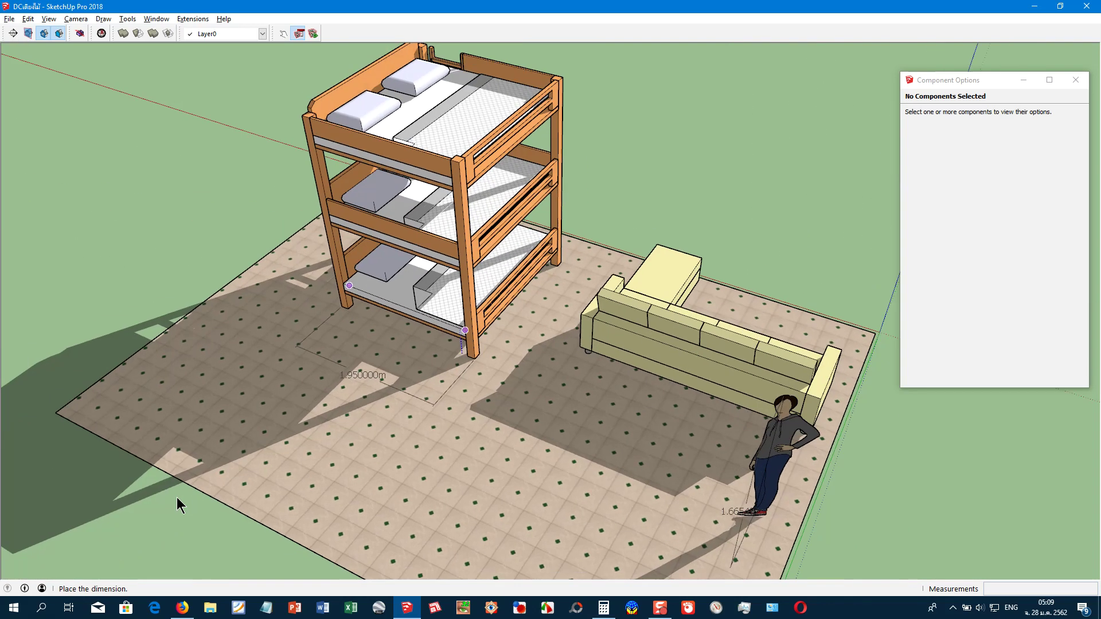
mouse_move(493, 423)
middle_mouse_down()
mouse_move(209, 460)
mouse_move(281, 330)
middle_mouse_up()
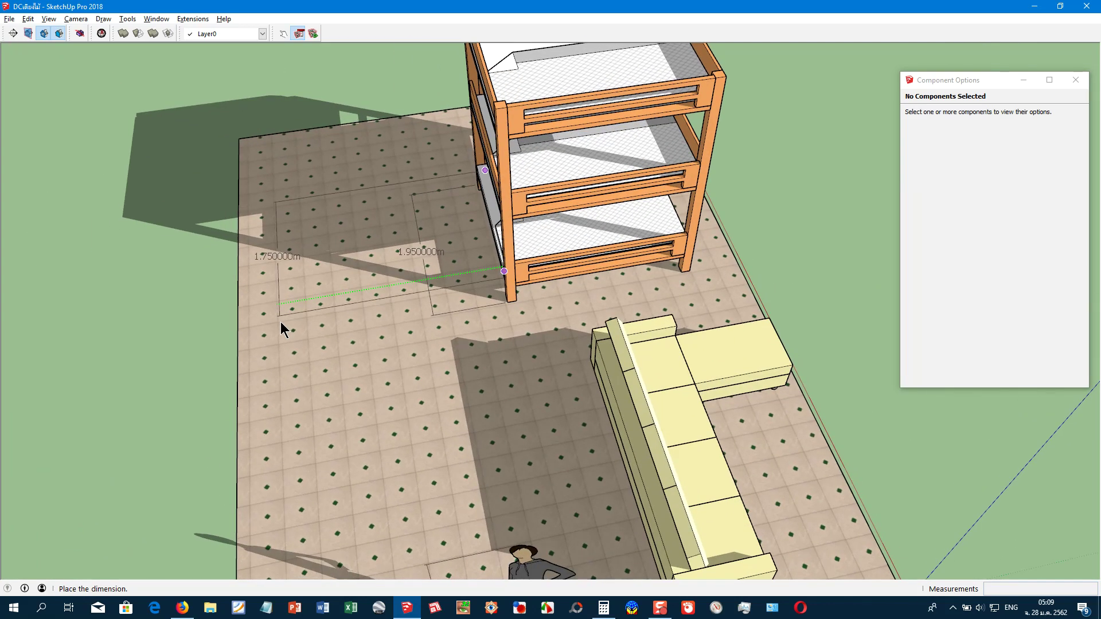
left_click(351, 327)
- Orbit and zoom around the room to review the bed dimensions
middle_click_drag(266, 380, 578, 356)
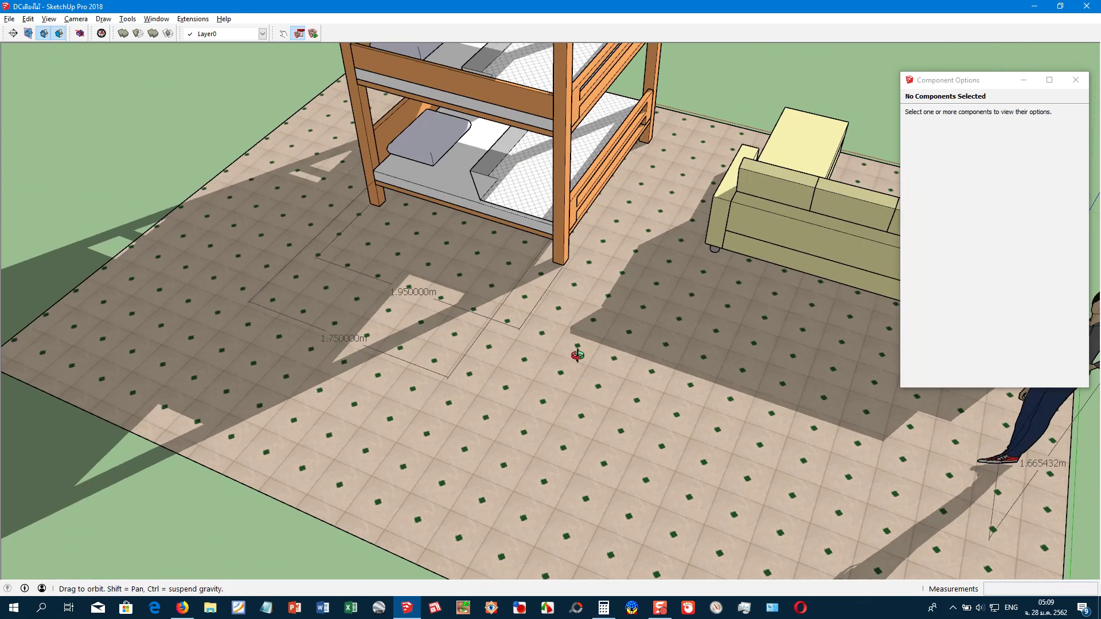
scroll(556, 401, "down", 5)
scroll(577, 461, "down", 2)
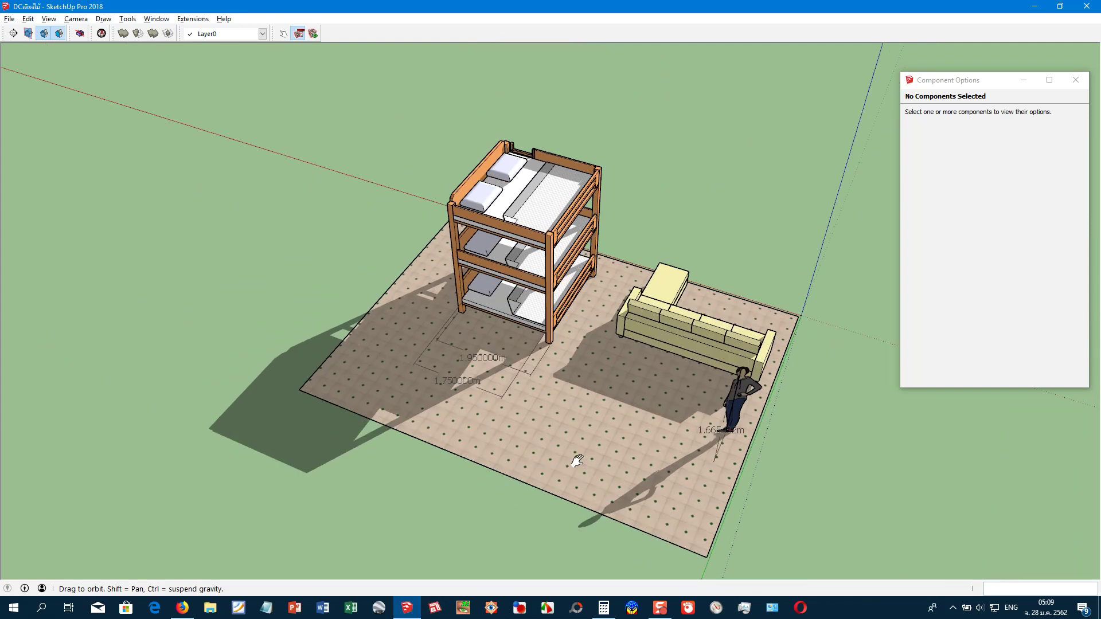
middle_click_drag(576, 461, 553, 445)
scroll(546, 436, "up", 2)
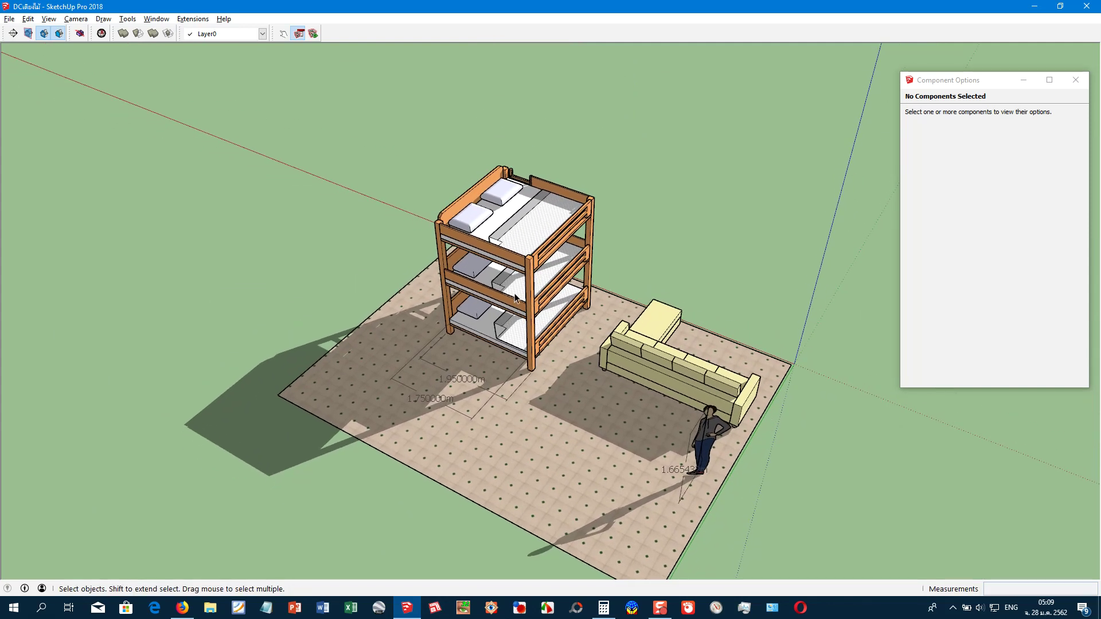
- Select the bunk bed and raise it to 4 tiers
left_click(514, 298)
left_click(971, 189)
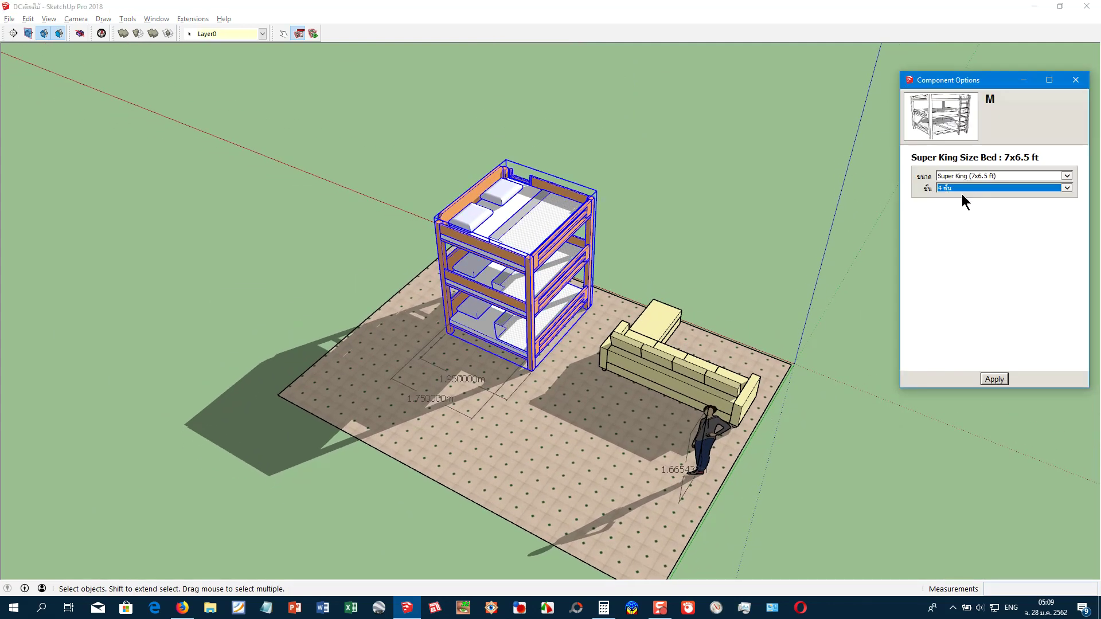
left_click(994, 379)
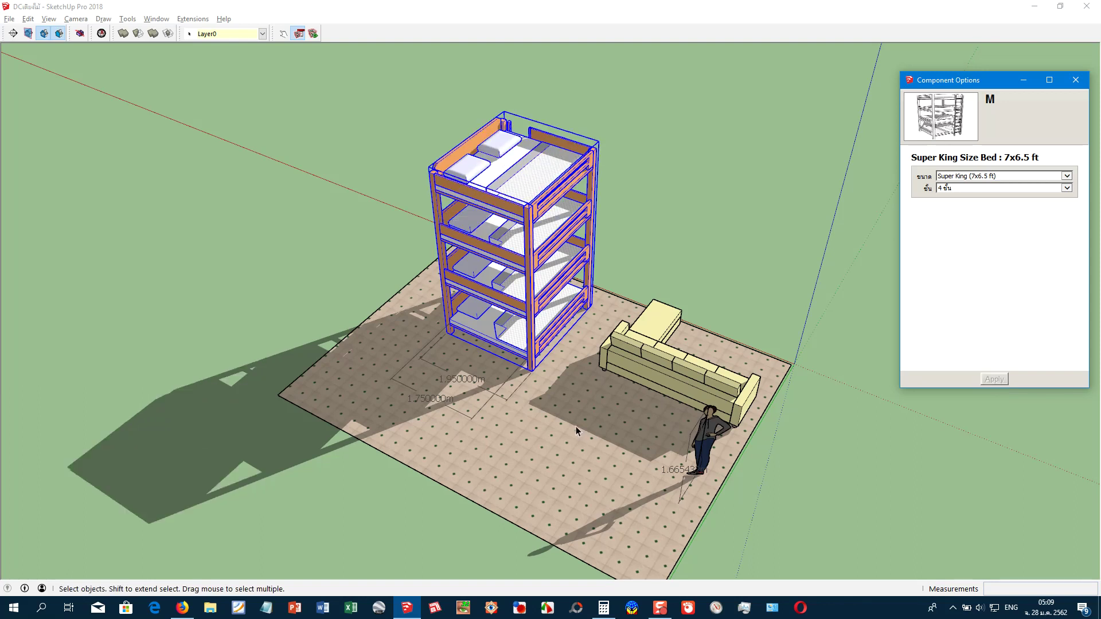
middle_click_drag(577, 433, 507, 255)
scroll(507, 255, "up", 2)
scroll(574, 256, "up", 2)
scroll(582, 256, "up", 2)
middle_click_drag(581, 257, 578, 329)
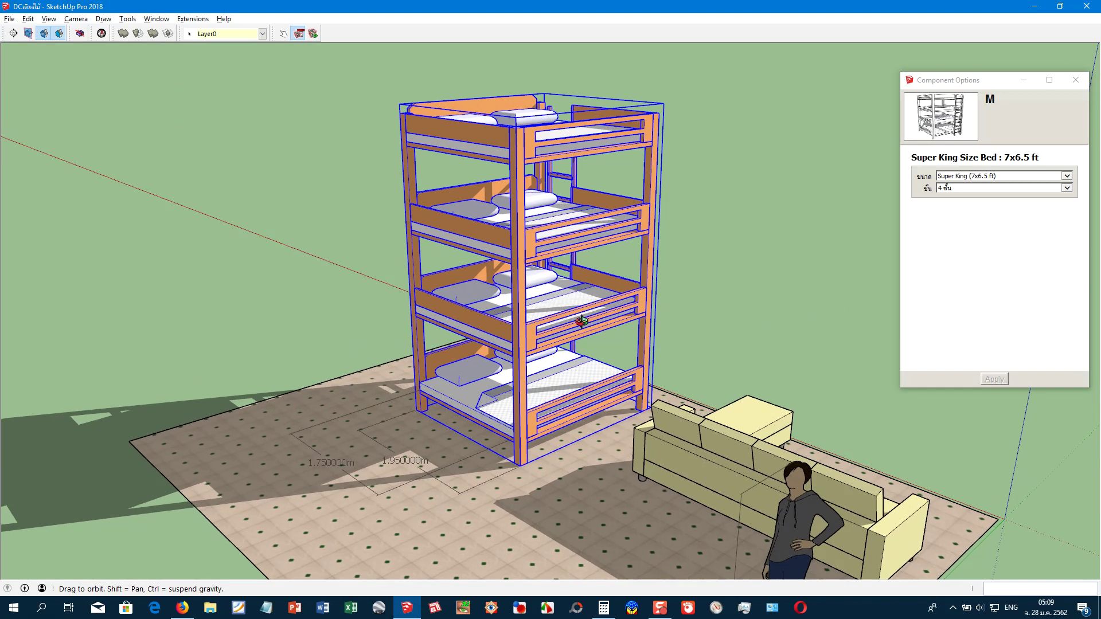
- Change the bed to a 2-tier Queen (5x6.5 ft) bunk bed
left_click(997, 190)
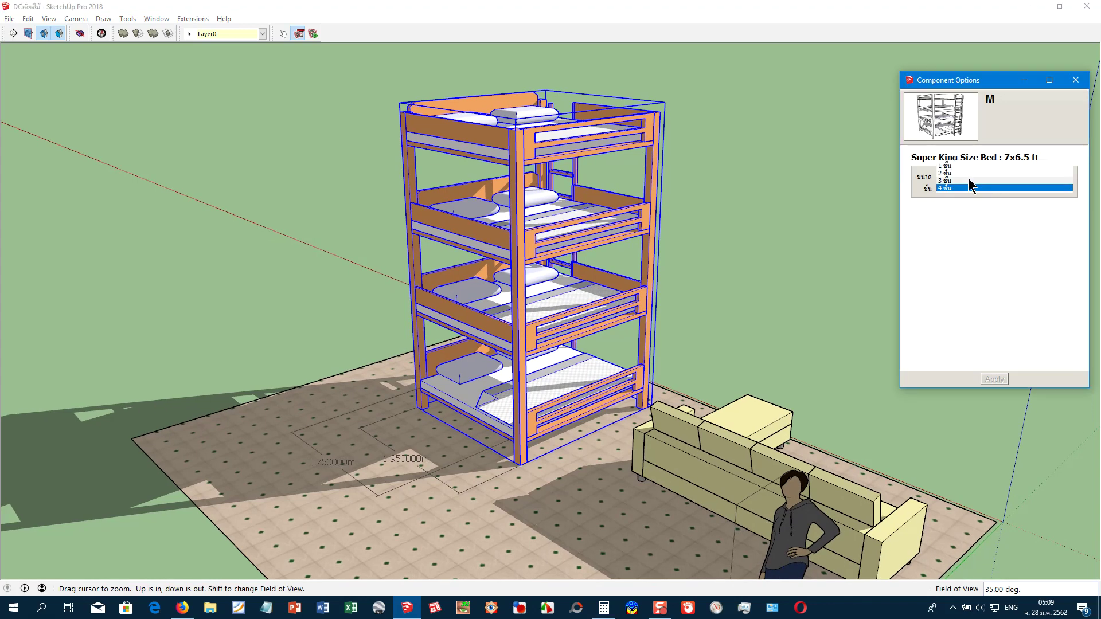
left_click(964, 174)
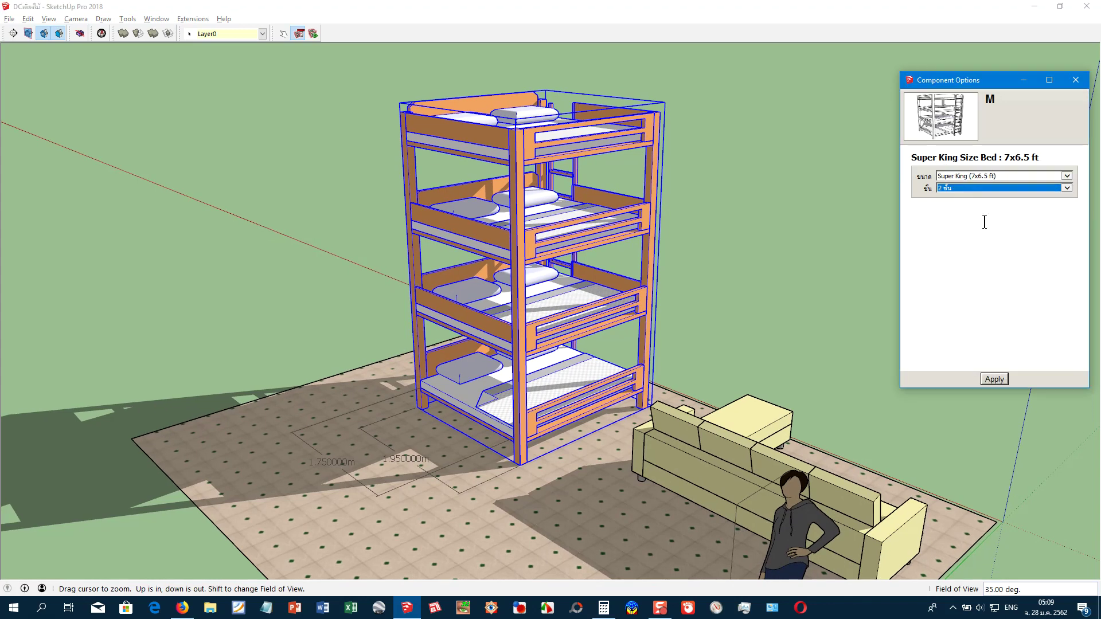
left_click(975, 177)
left_click(975, 160)
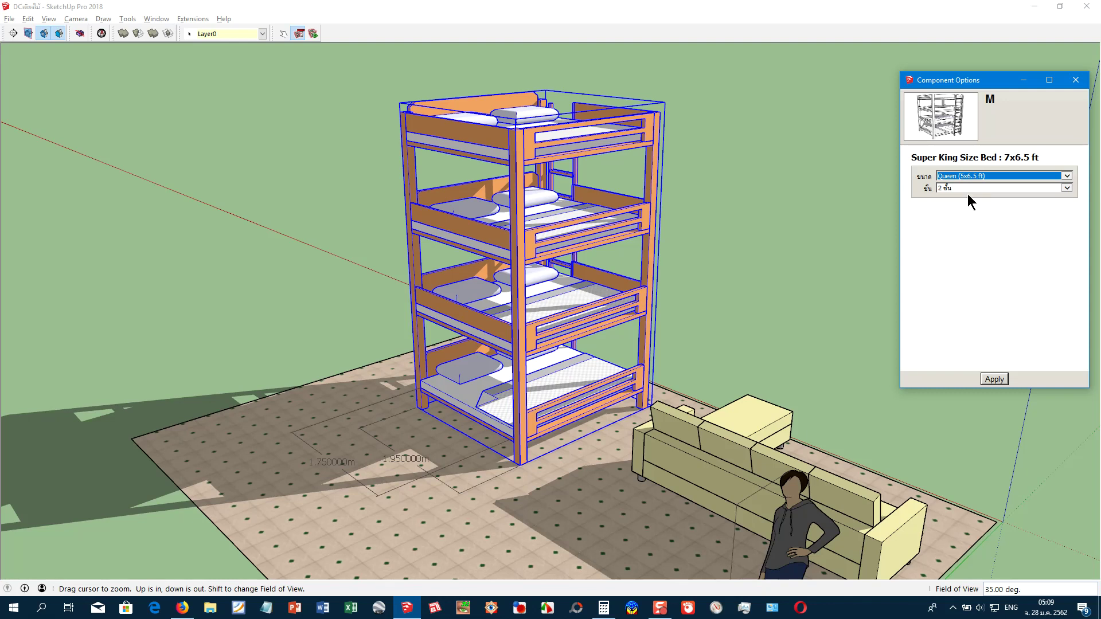
left_click(996, 380)
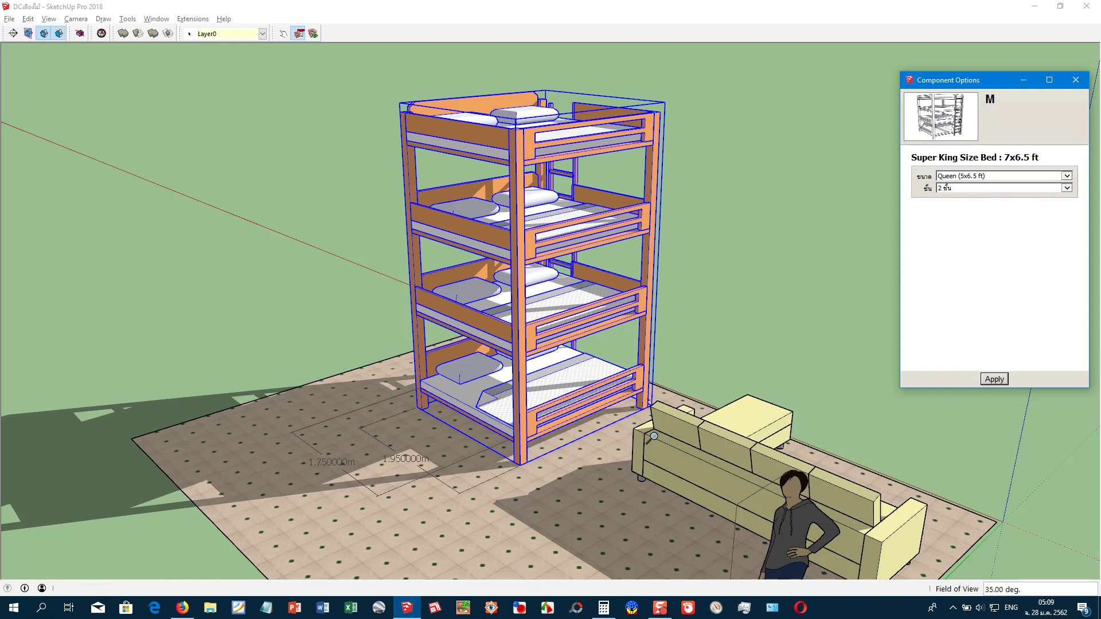
mouse_move(693, 456)
middle_mouse_down()
mouse_move(290, 498)
mouse_move(636, 436)
middle_mouse_up()
scroll(636, 436, "up", 1)
scroll(596, 355, "up", 3)
mouse_move(553, 280)
middle_mouse_down()
mouse_move(458, 140)
mouse_move(282, 198)
mouse_move(294, 382)
middle_mouse_up()
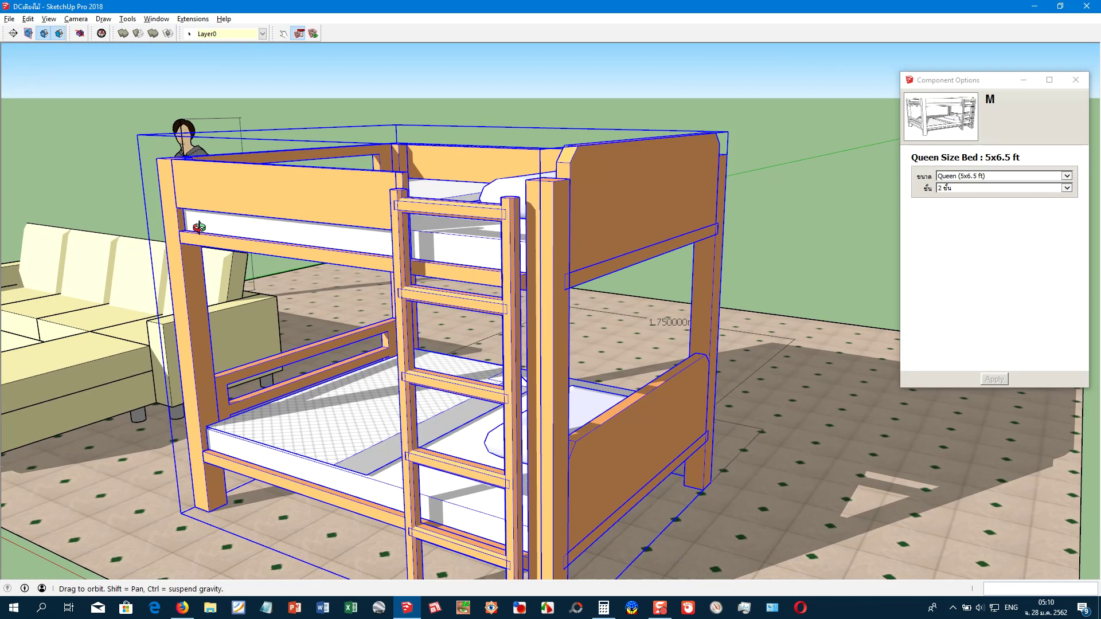
scroll(294, 382, "up", 2)
- Cut the Queen bed down to a single tier
left_click(973, 188)
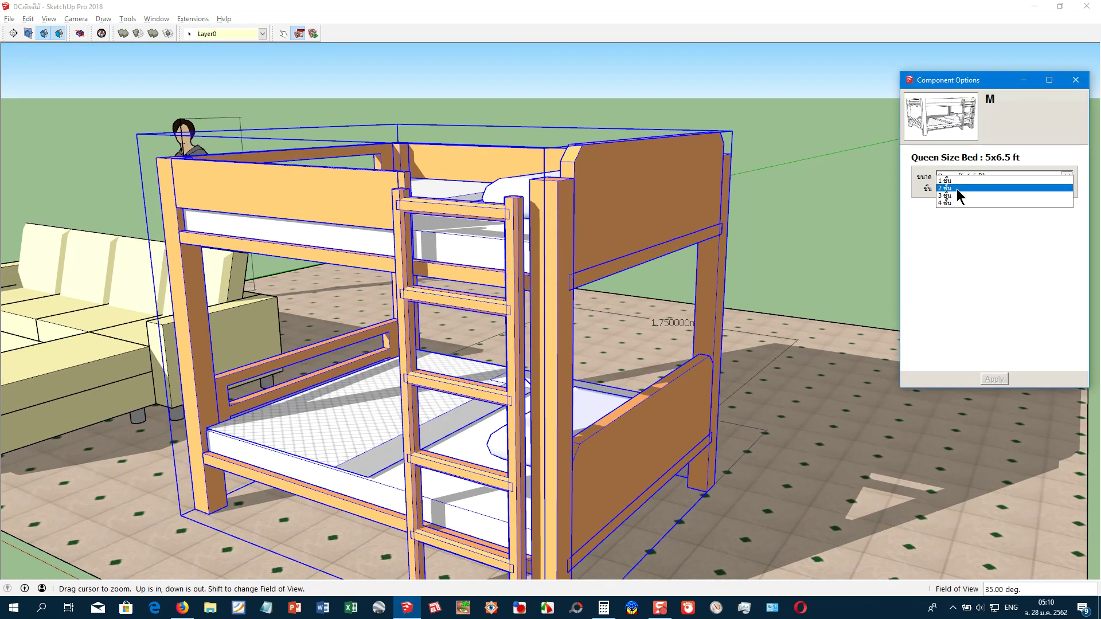
left_click(959, 180)
left_click(996, 380)
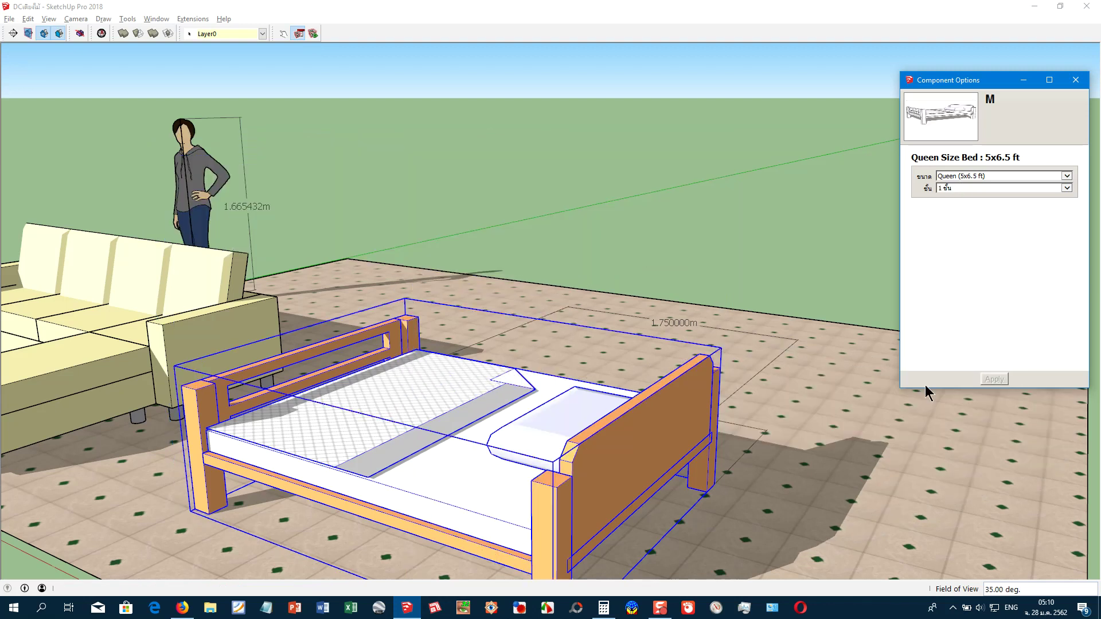
mouse_move(567, 443)
middle_mouse_down()
mouse_move(652, 369)
mouse_move(374, 442)
mouse_move(234, 438)
mouse_move(3, 398)
middle_mouse_up()
scroll(230, 401, "down", 3)
mouse_move(229, 402)
middle_mouse_down()
mouse_move(320, 411)
mouse_move(418, 519)
middle_mouse_up()
scroll(358, 426, "up", 5)
scroll(358, 426, "down", 2)
scroll(424, 514, "up", 2)
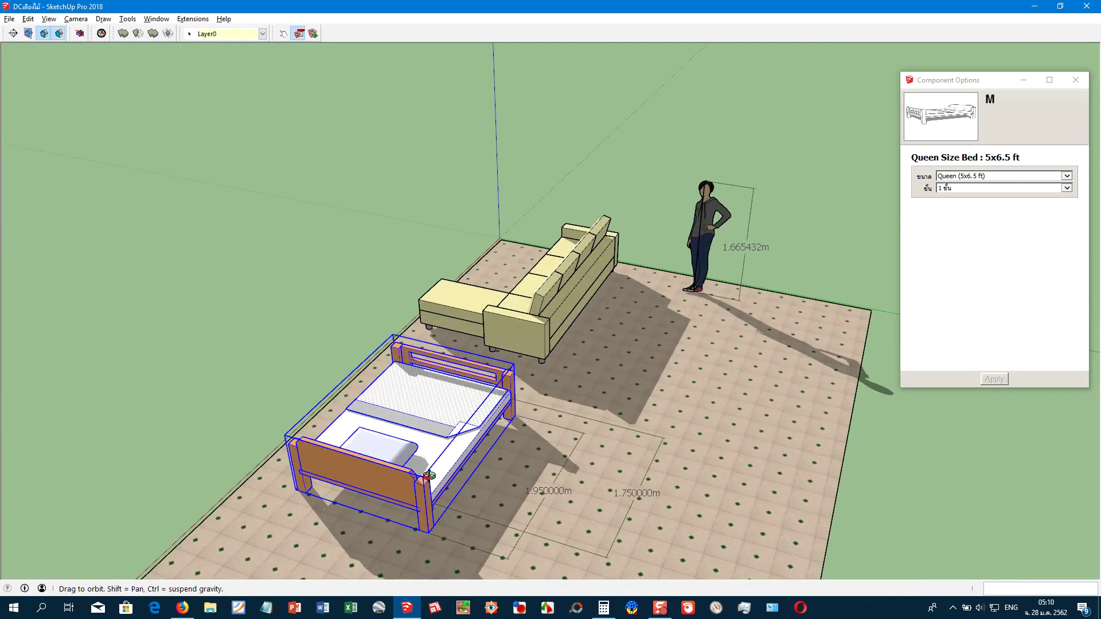
- Set the bed to 4 tiers
scroll(429, 476, "down", 2)
left_click(987, 188)
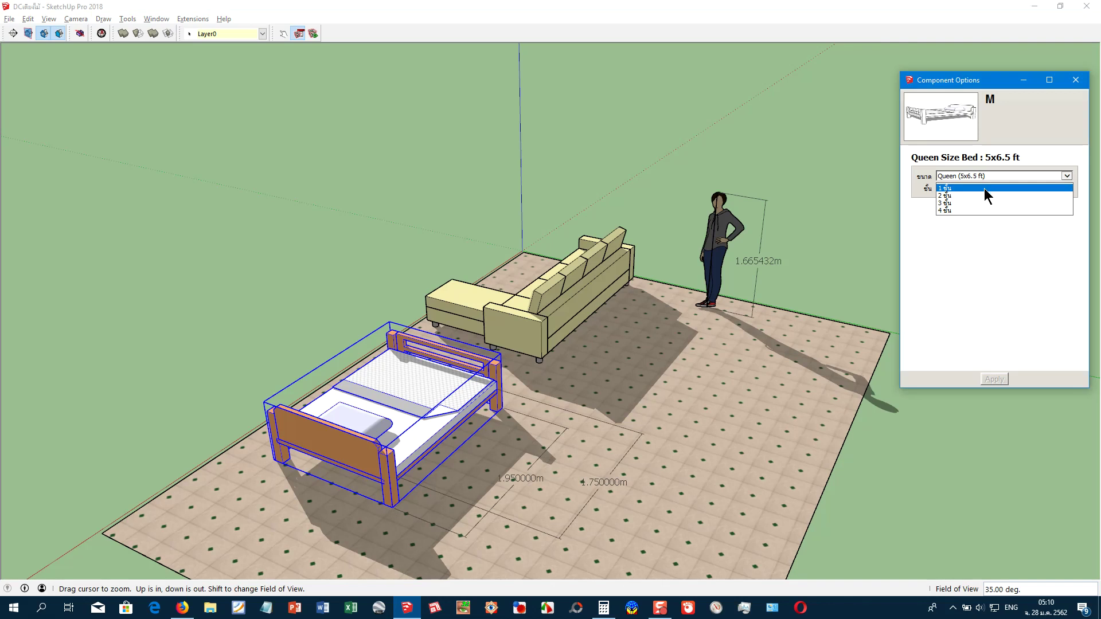
left_click(967, 210)
left_click(998, 379)
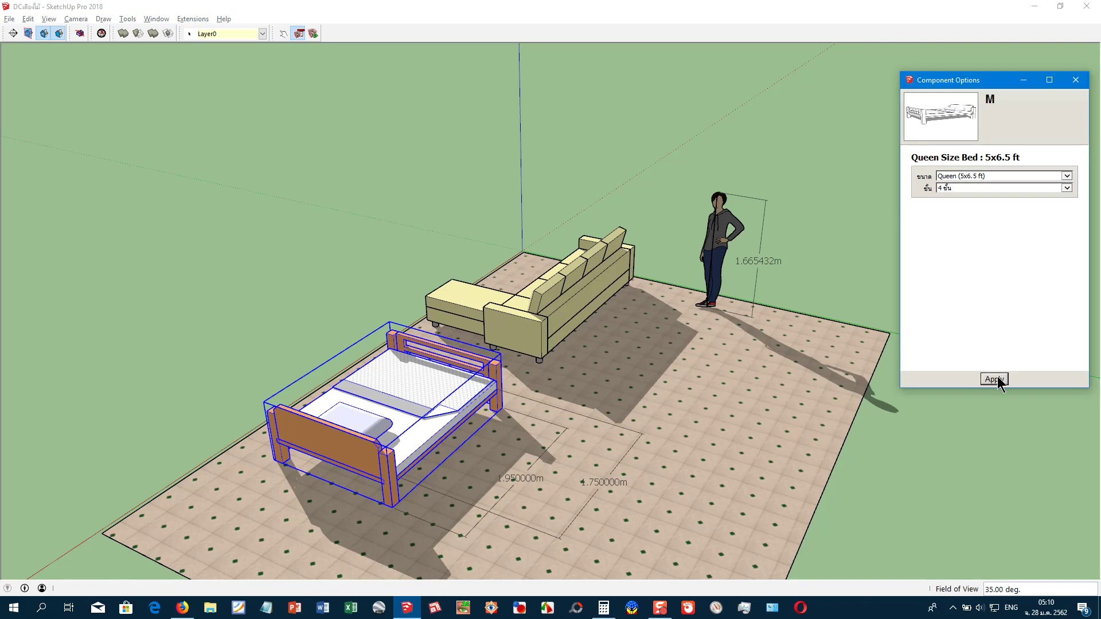
middle_click_drag(564, 457, 531, 489)
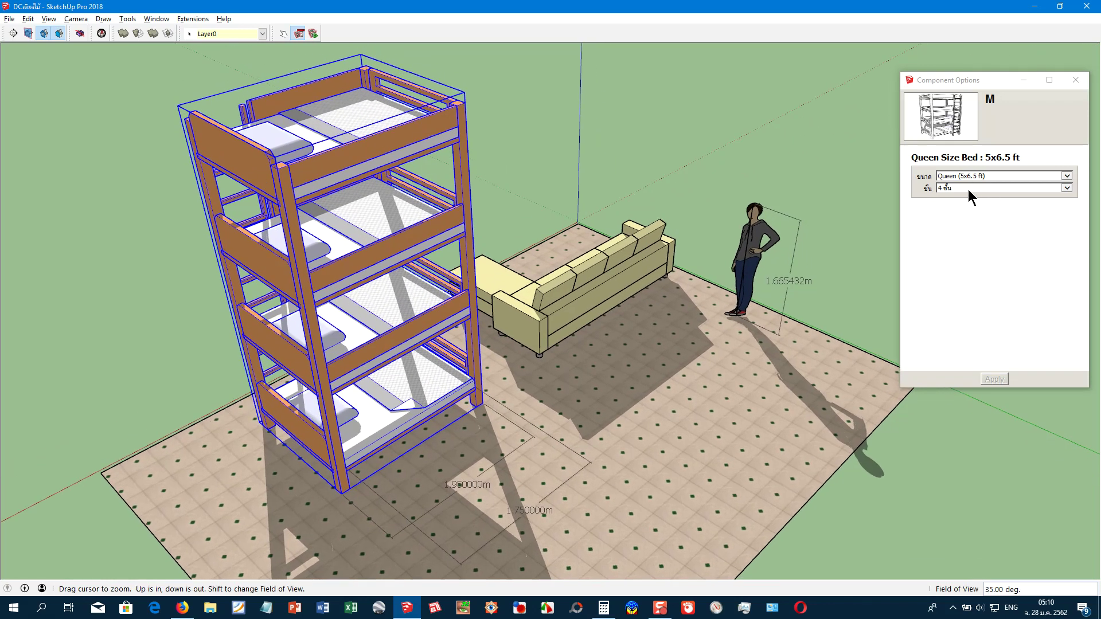
- Change the bunk bed size to King (6x6.5 ft) and orbit to inspect it
left_click(966, 174)
left_click(995, 380)
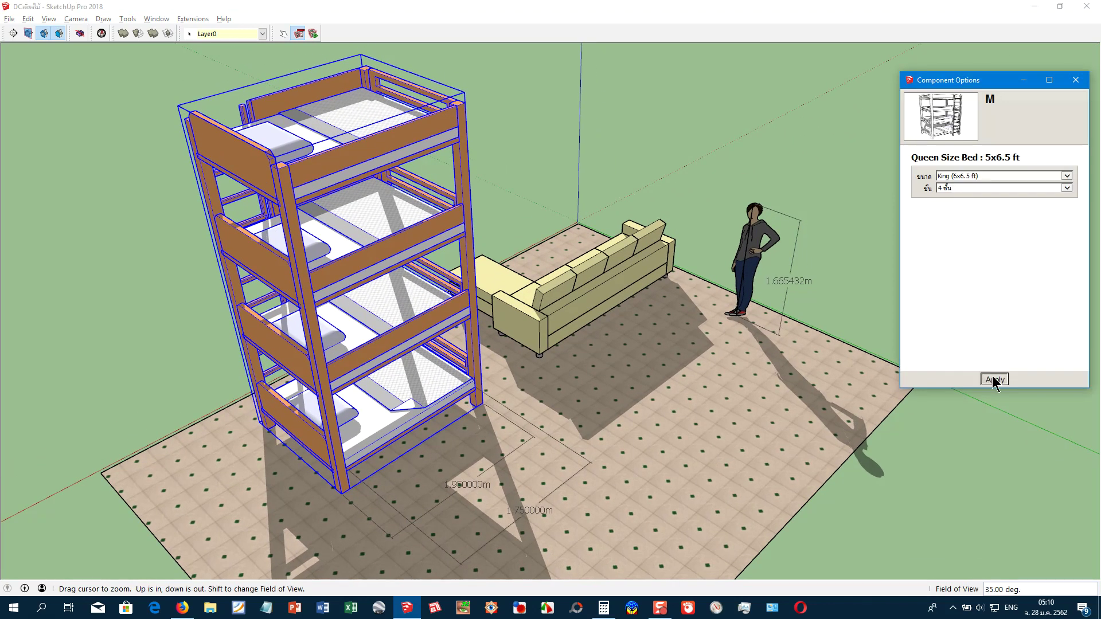
mouse_move(396, 466)
middle_mouse_down()
mouse_move(469, 465)
mouse_move(602, 374)
middle_mouse_up()
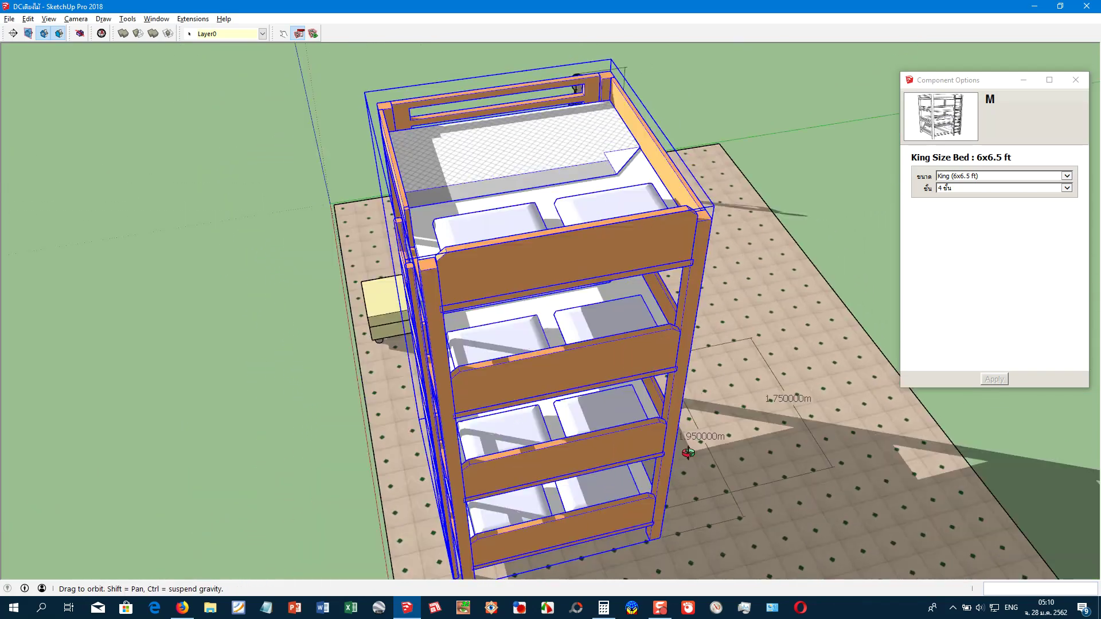
scroll(603, 374, "up", 3)
scroll(604, 374, "down", 5)
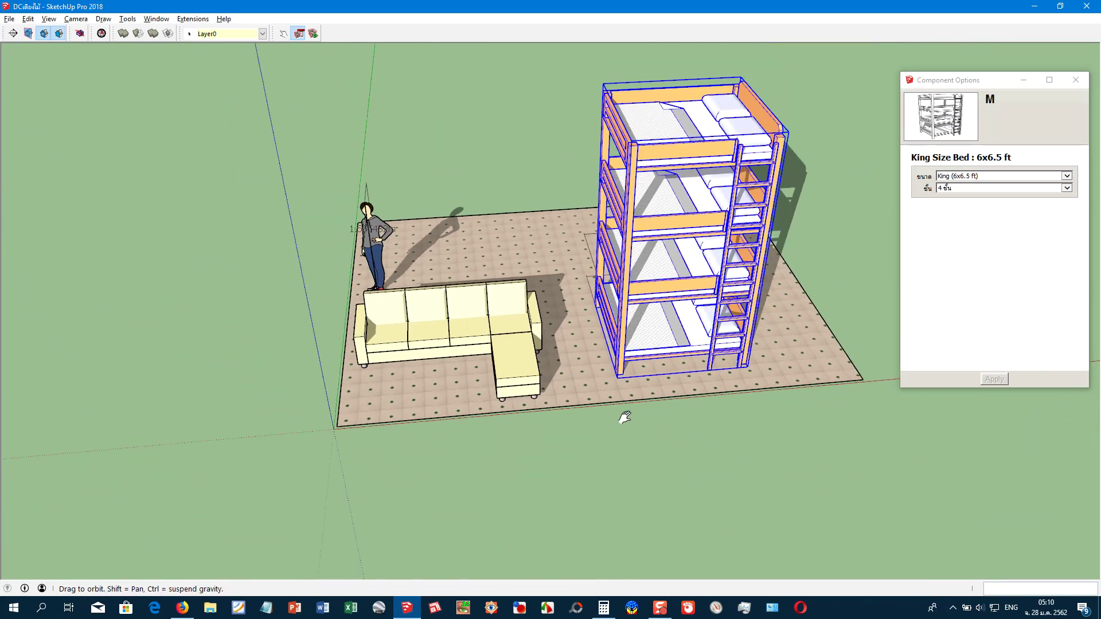
middle_click_drag(621, 418, 607, 422)
scroll(607, 423, "up", 5)
scroll(599, 374, "down", 3)
middle_click_drag(599, 374, 529, 455)
scroll(550, 436, "down", 1)
scroll(539, 447, "up", 3)
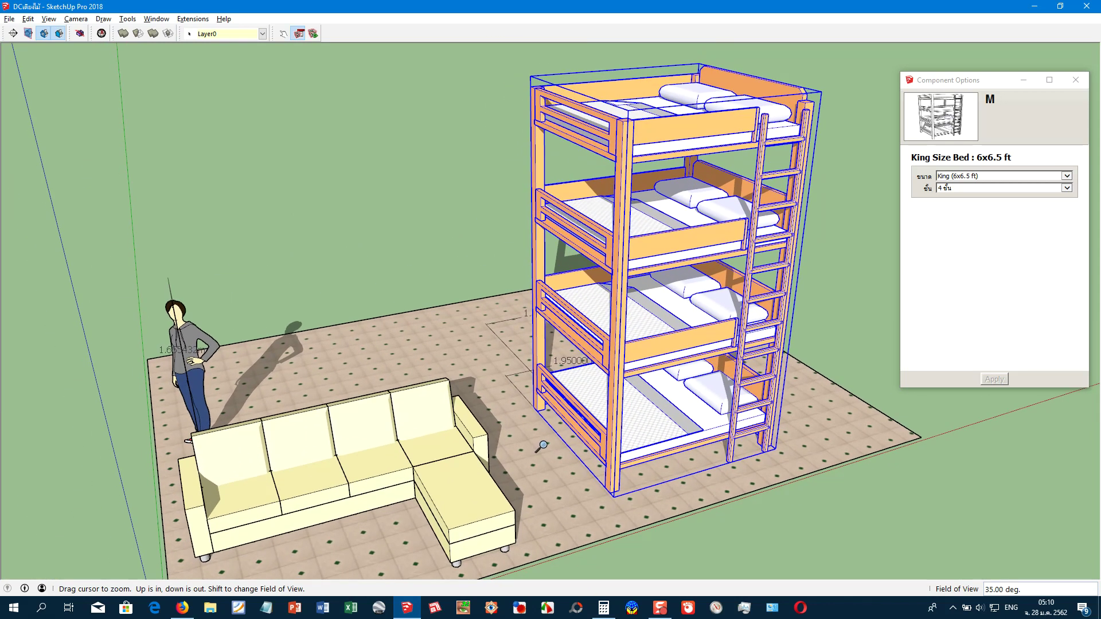
- Erase the figure's height dimension, its vertical line and the bed-leg dimension
key("e")
left_click(165, 284)
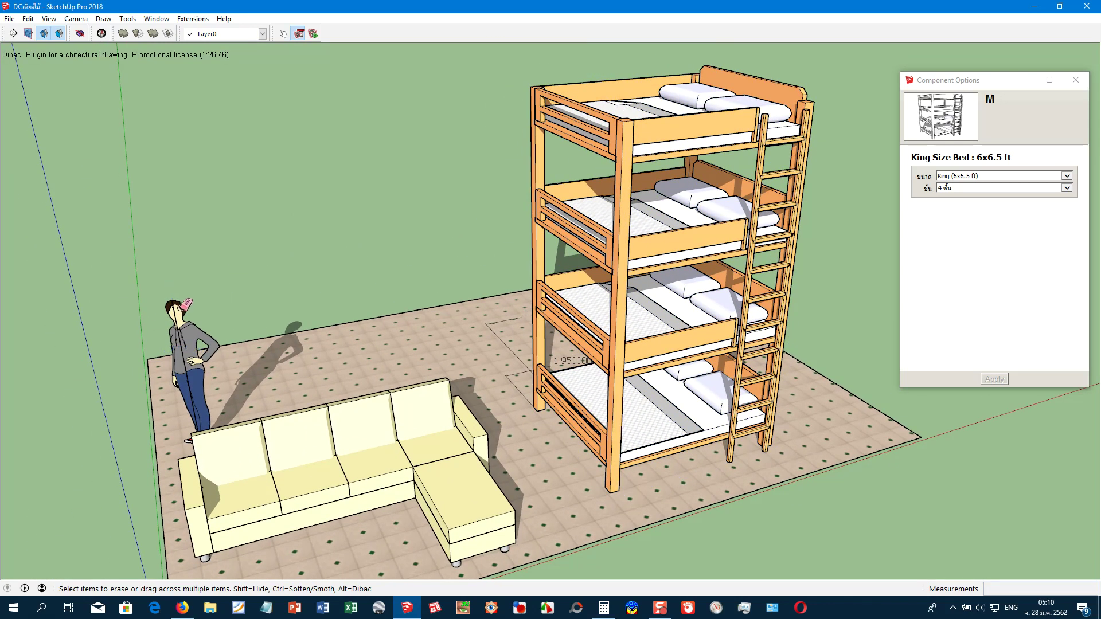
left_click_drag(184, 363, 228, 357)
left_click_drag(512, 362, 521, 392)
- Add a 3.600000m height dimension from a bed leg's bottom to the post top
key("d")
left_click(610, 493)
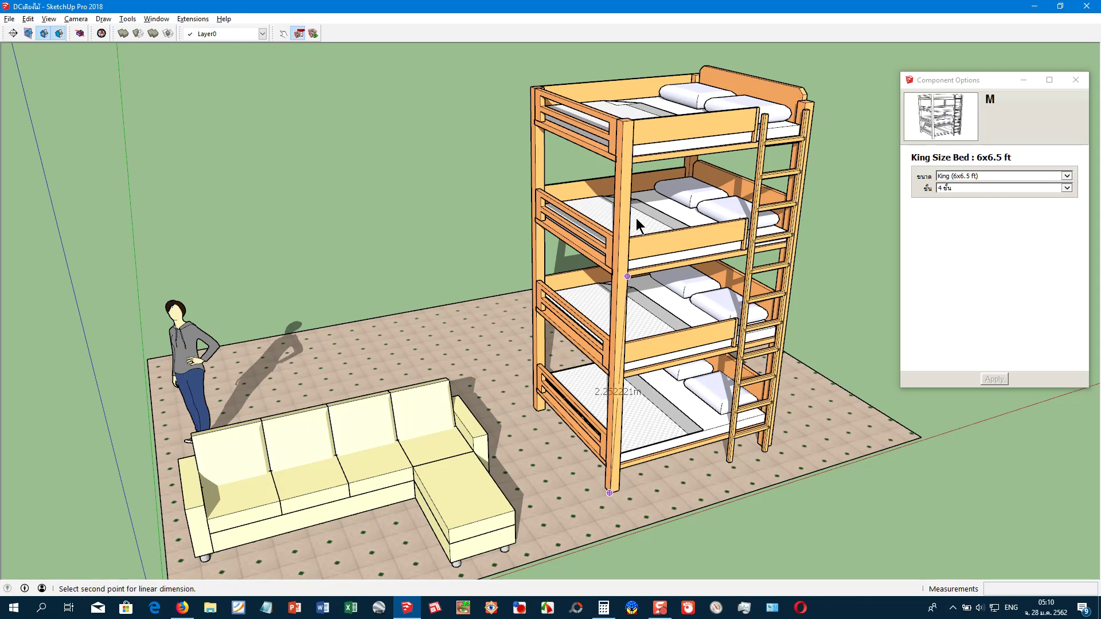
left_click(623, 122)
left_click(522, 134)
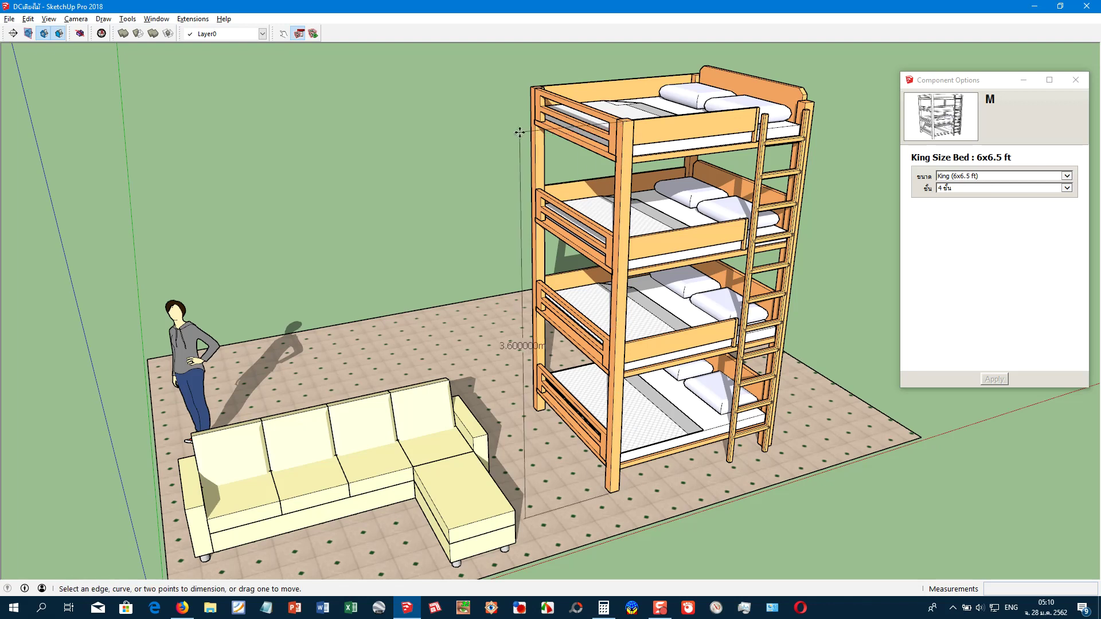
key("space")
- Reduce the King bunk bed to a single tier
left_click(629, 258)
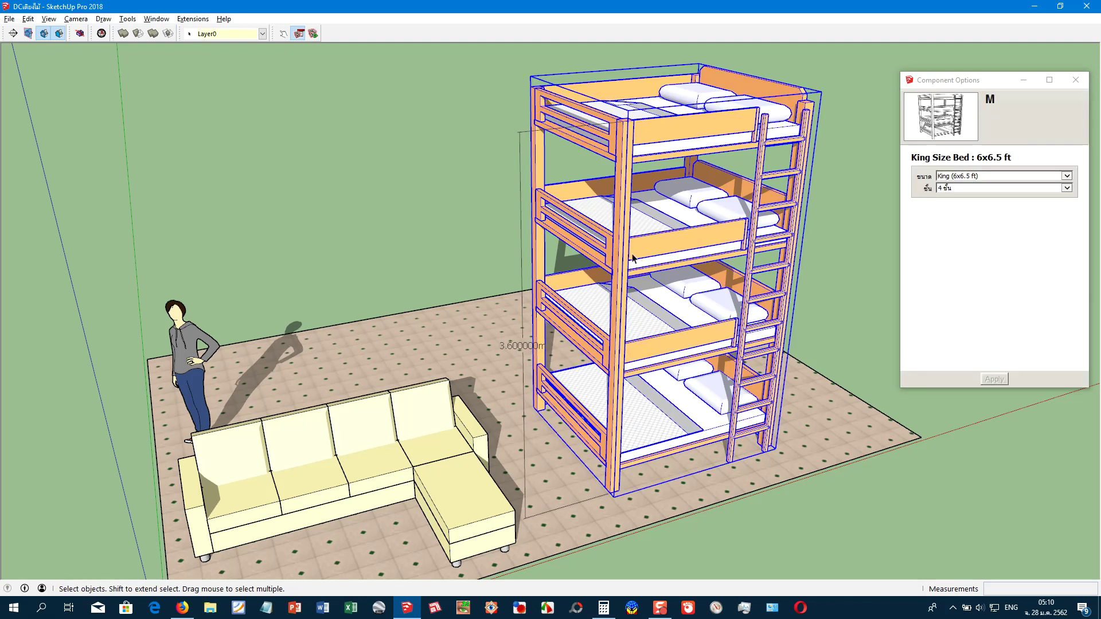
left_click(955, 188)
left_click(947, 172)
left_click(994, 380)
middle_click_drag(654, 479, 621, 468)
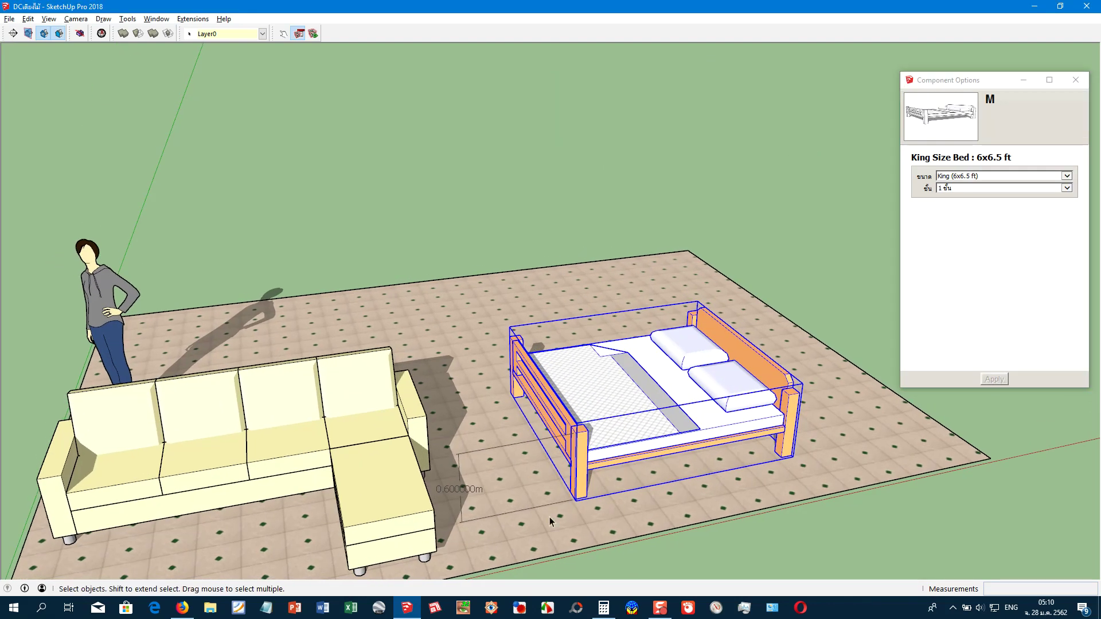
- Set the King bed's tier count (ชั้น) to 2 tiers
scroll(549, 522, "up", 5)
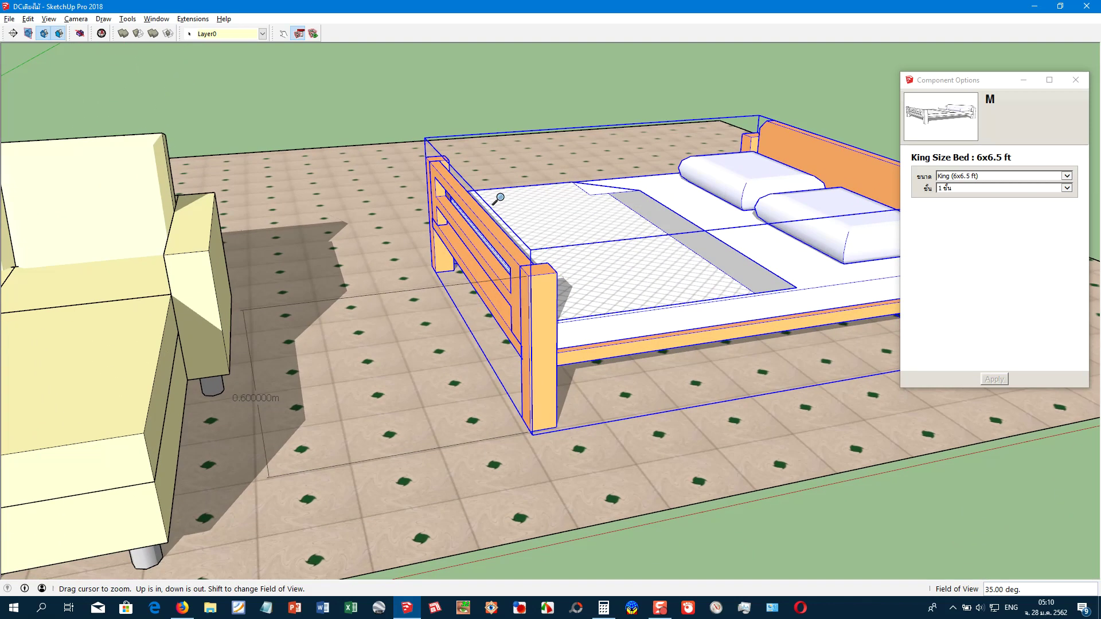
middle_click_drag(504, 308, 543, 323)
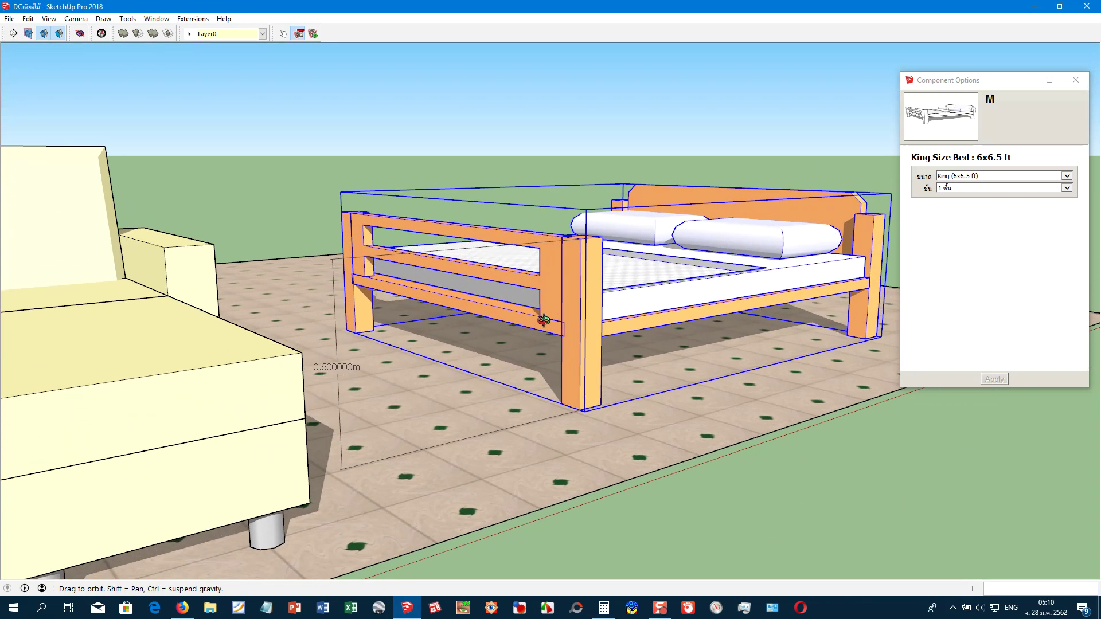
left_click(964, 189)
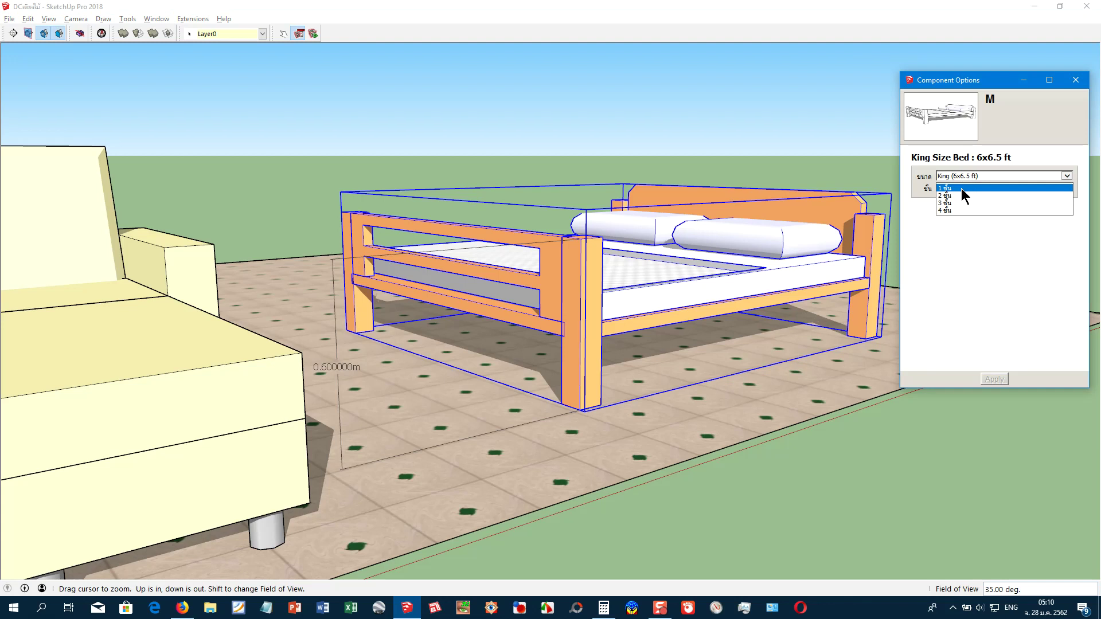
left_click(999, 380)
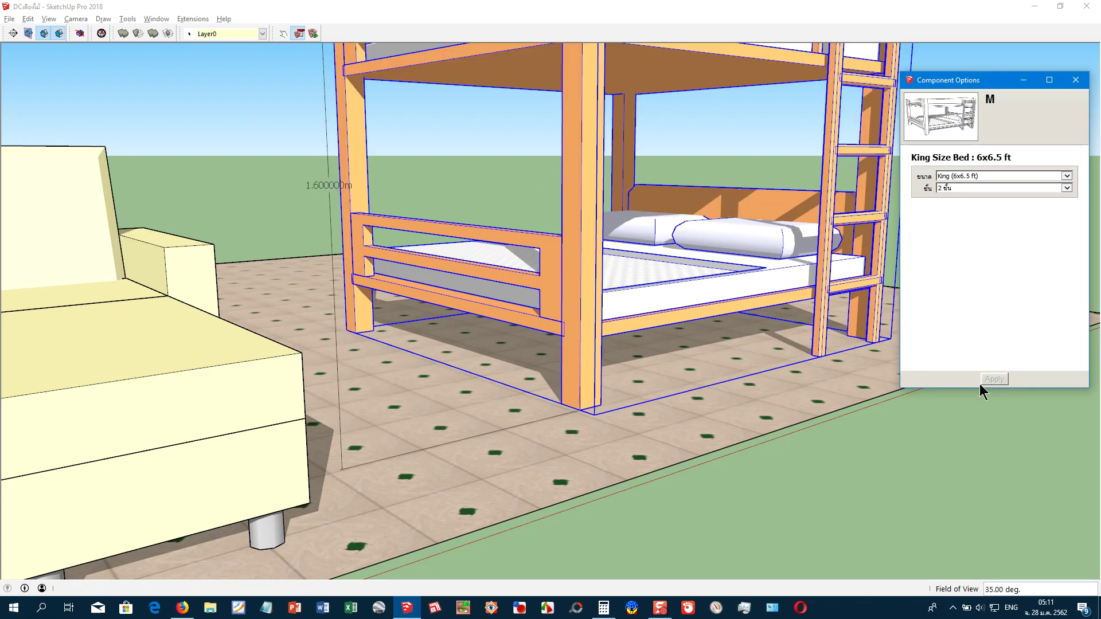
- Raise the King bed to three tiers and apply the change
scroll(551, 258, "down", 5)
scroll(516, 472, "down", 2)
mouse_move(517, 472)
middle_mouse_down()
mouse_move(494, 343)
mouse_move(512, 350)
middle_mouse_up()
key("z")
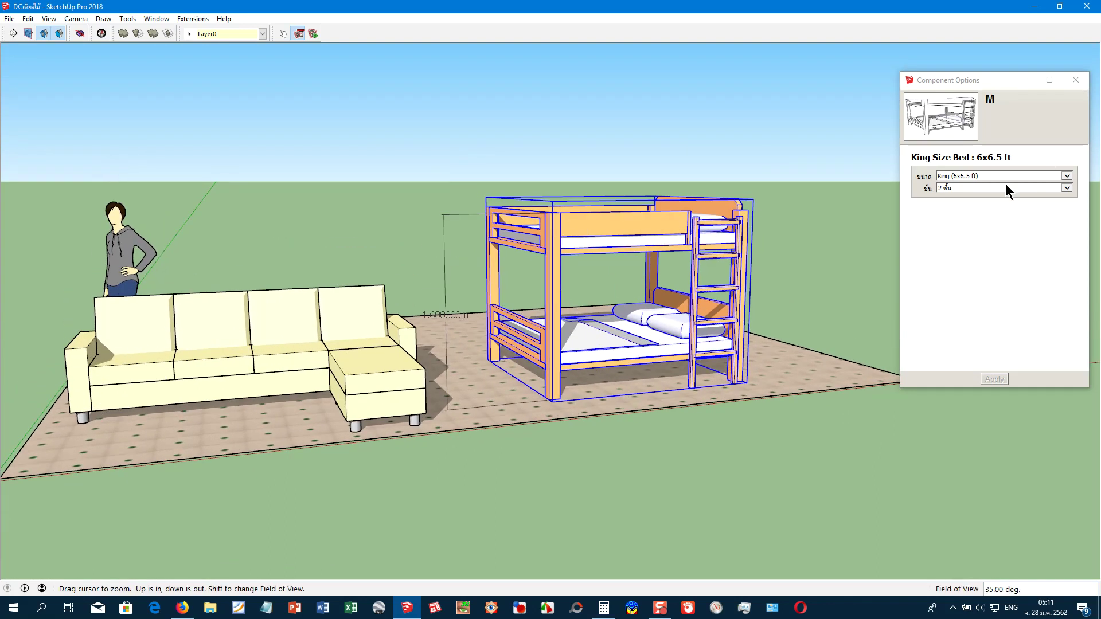
left_click(1008, 188)
left_click(985, 202)
left_click(1003, 384)
middle_click_drag(654, 318, 845, 247)
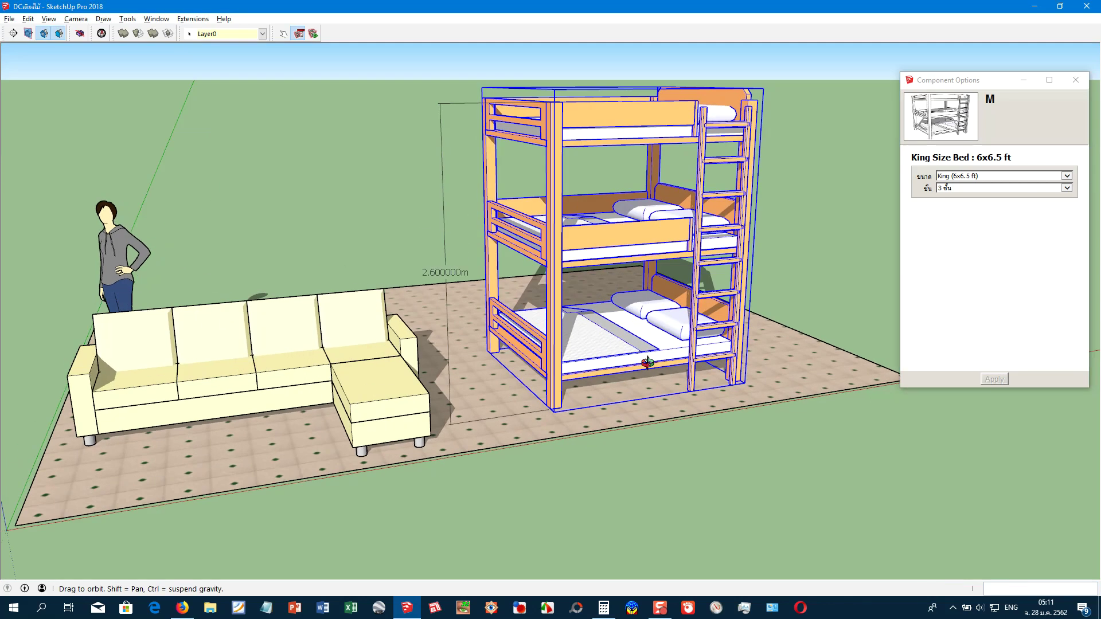
- Apply four tiers, bringing the bed's height dimension to 3.600000m
left_click(973, 187)
left_click(992, 382)
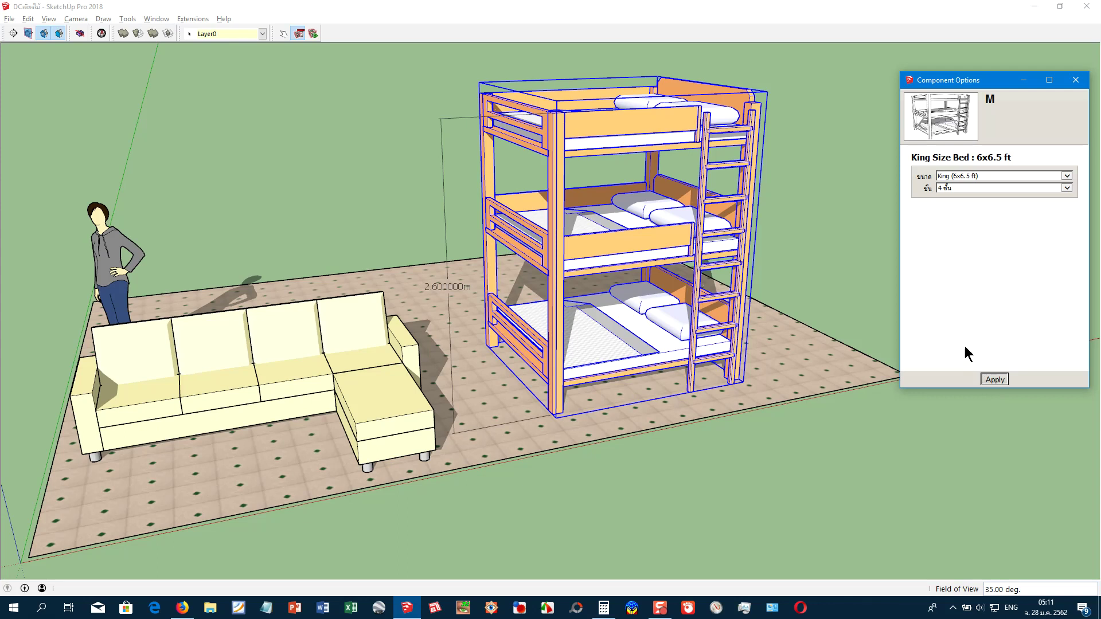
mouse_move(611, 321)
middle_mouse_down()
mouse_move(611, 351)
mouse_move(566, 327)
mouse_move(538, 327)
mouse_move(542, 376)
middle_mouse_up()
scroll(542, 376, "up", 1)
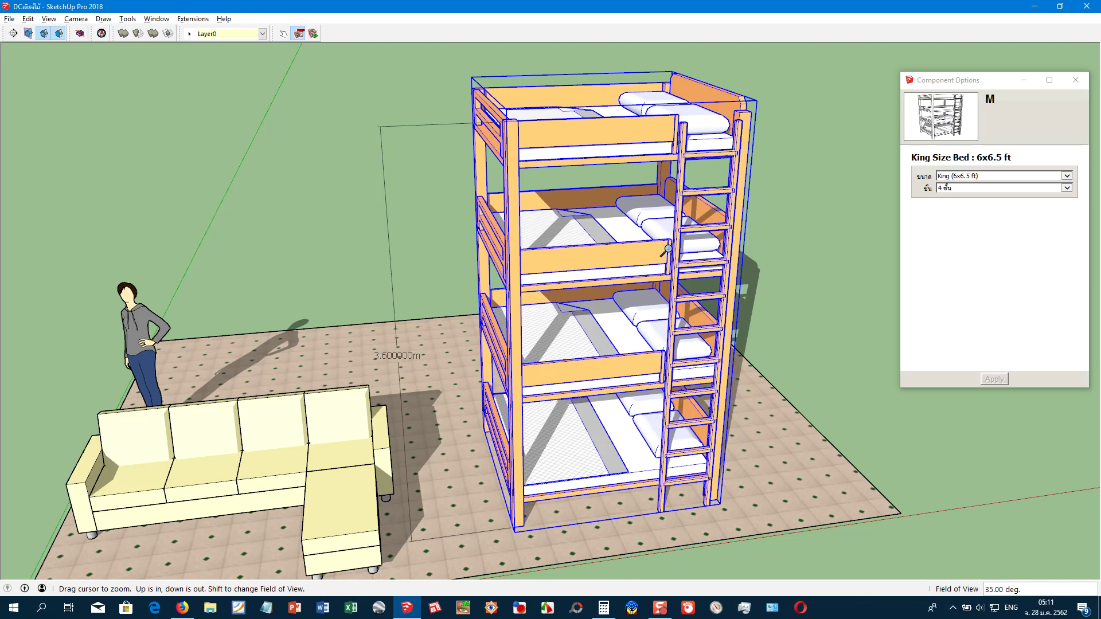
- Orbit and zoom around the four-tier bunk bed to inspect its ladder and bunks
middle_click_drag(665, 251, 479, 282)
mouse_move(353, 285)
left_mouse_down()
mouse_move(466, 51)
mouse_move(468, 112)
left_mouse_up()
middle_click_drag(468, 112, 582, 416)
scroll(504, 219, "down", 3)
scroll(582, 416, "up", 3)
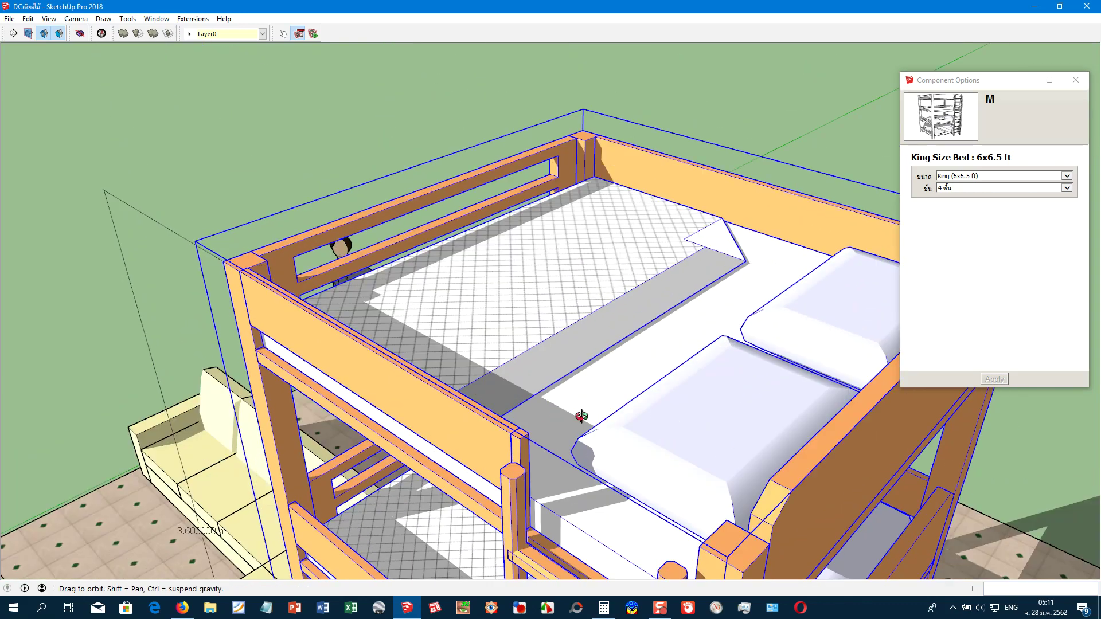
scroll(582, 416, "down", 2)
scroll(597, 454, "down", 2)
scroll(613, 489, "down", 2)
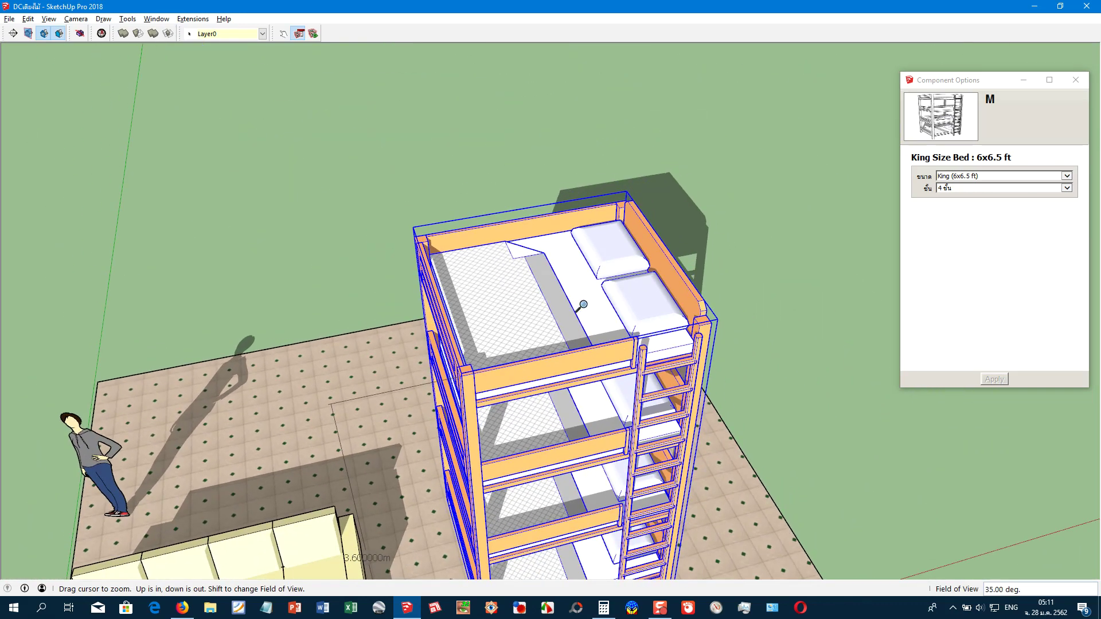
scroll(581, 308, "down", 3)
middle_click_drag(581, 307, 747, 305)
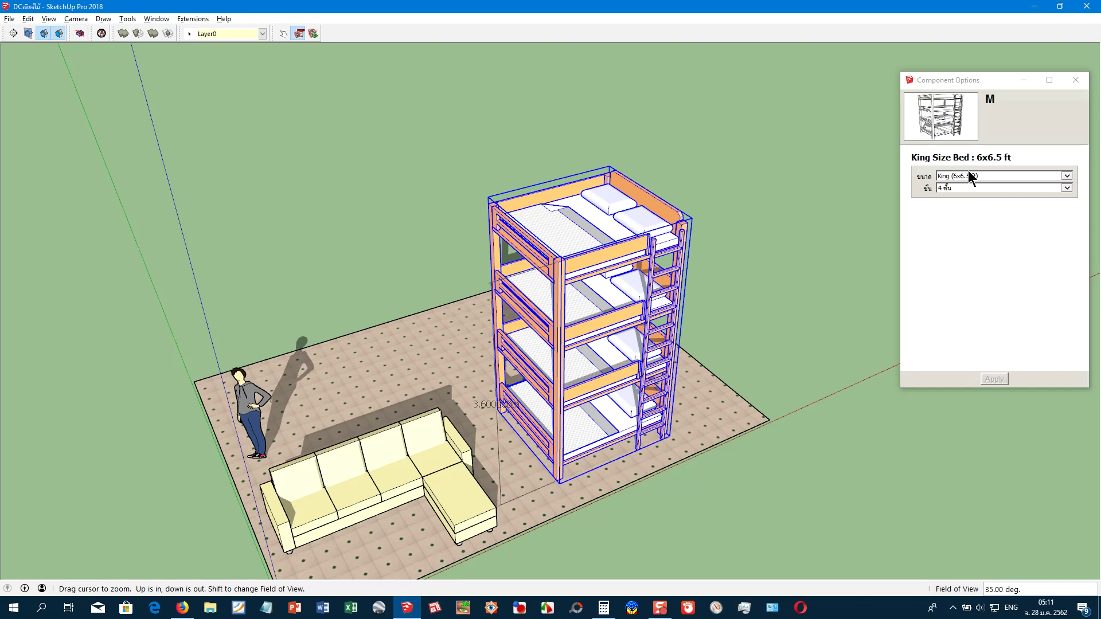
- Apply Super King (7x6.5 ft) size with 1 ชั้น, leaving the bed about 0.6 m tall
left_click(971, 177)
left_click(960, 188)
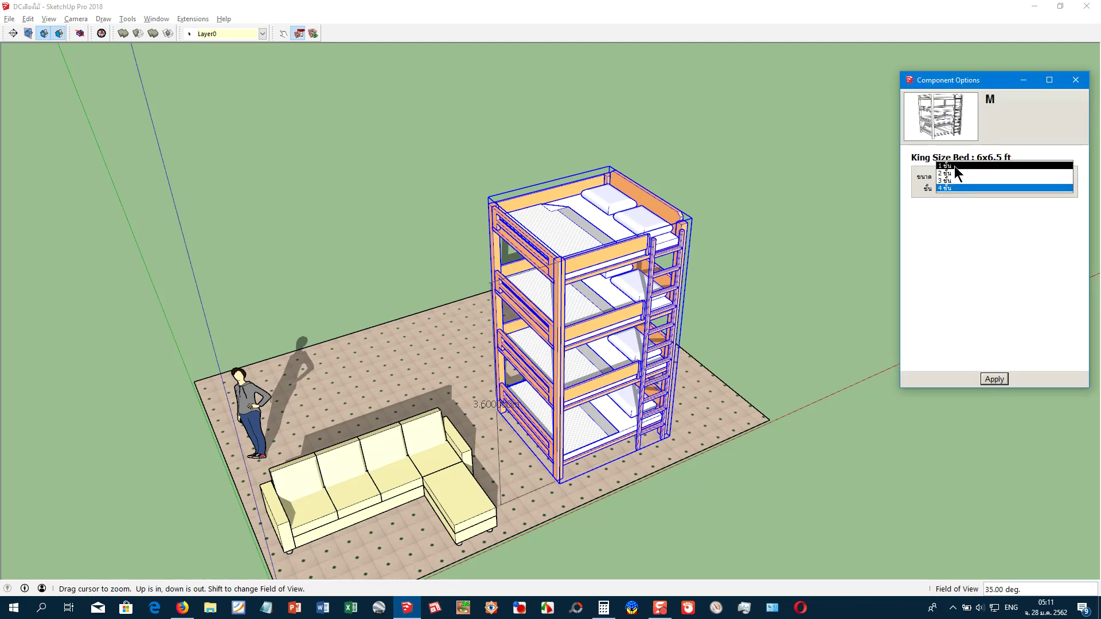
left_click(955, 168)
left_click(1005, 382)
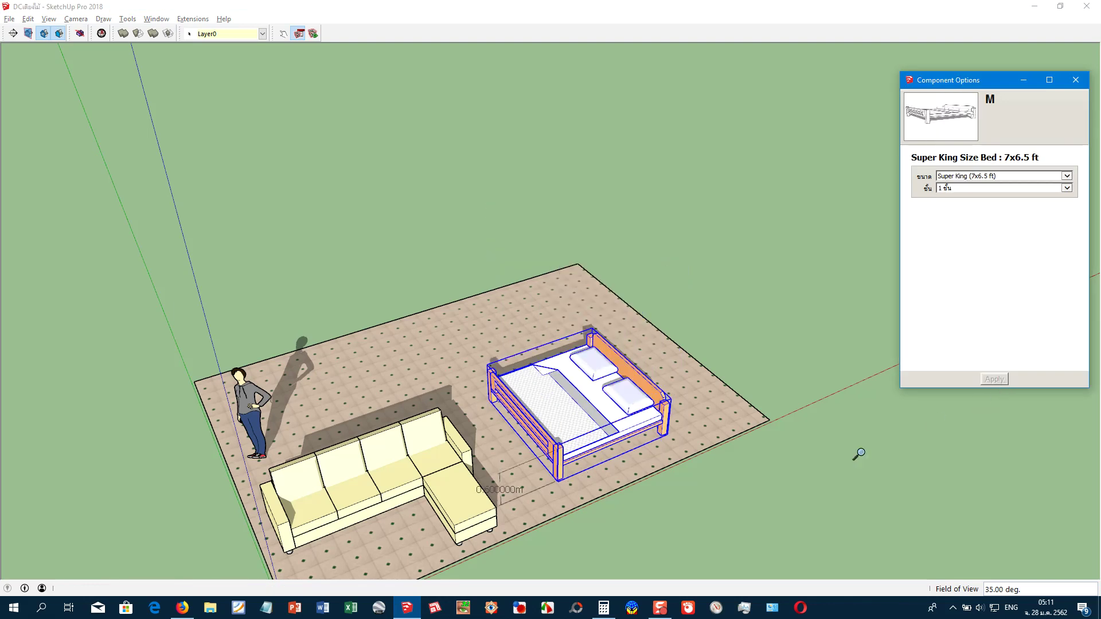
scroll(552, 419, "down", 2)
middle_click_drag(516, 422, 568, 417)
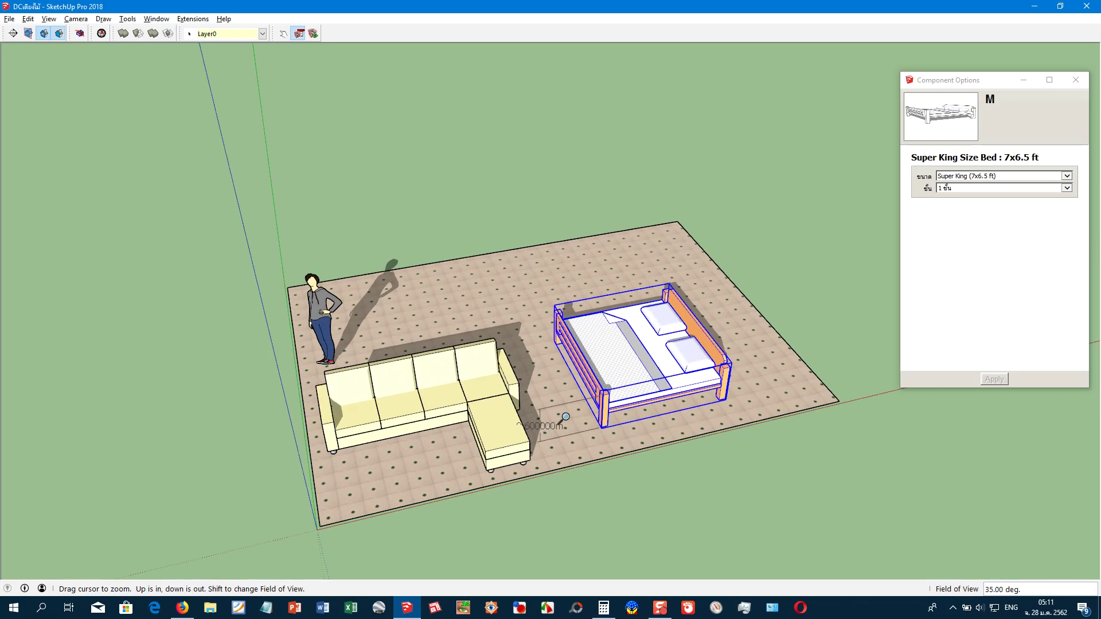